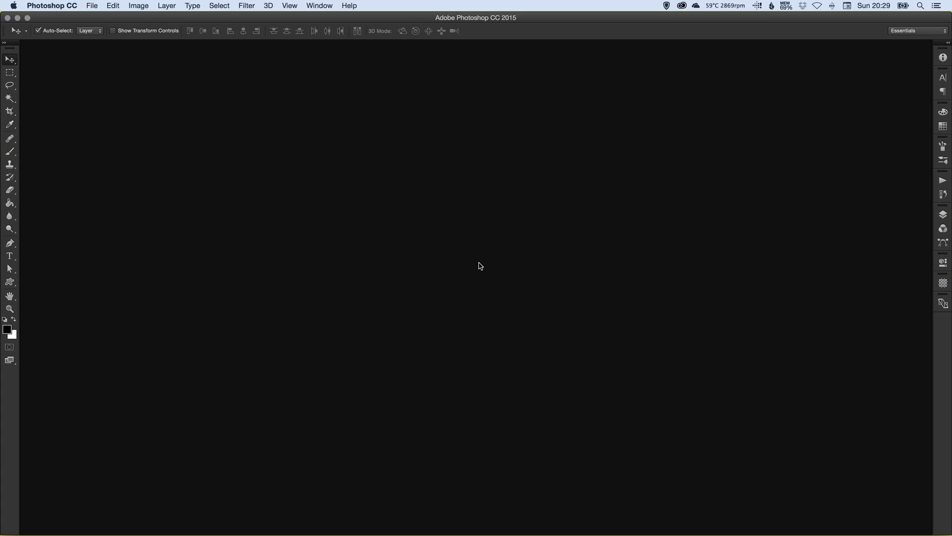
Step: Create a new Mobile App Design document with an iPhone 6 Plus (1242 × 2208 px) artboard
{"action": "left_click", "coordinate": [93, 6]}
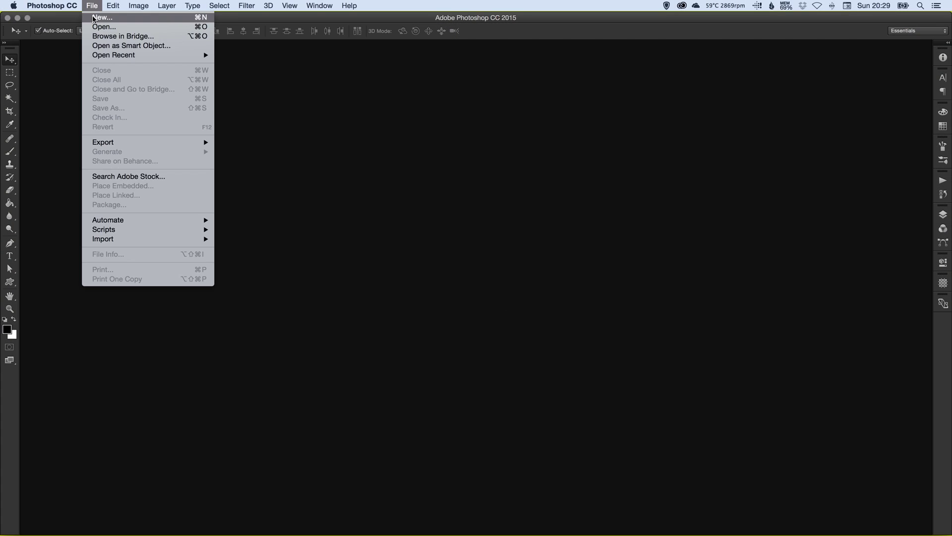
{"action": "left_click", "coordinate": [94, 18]}
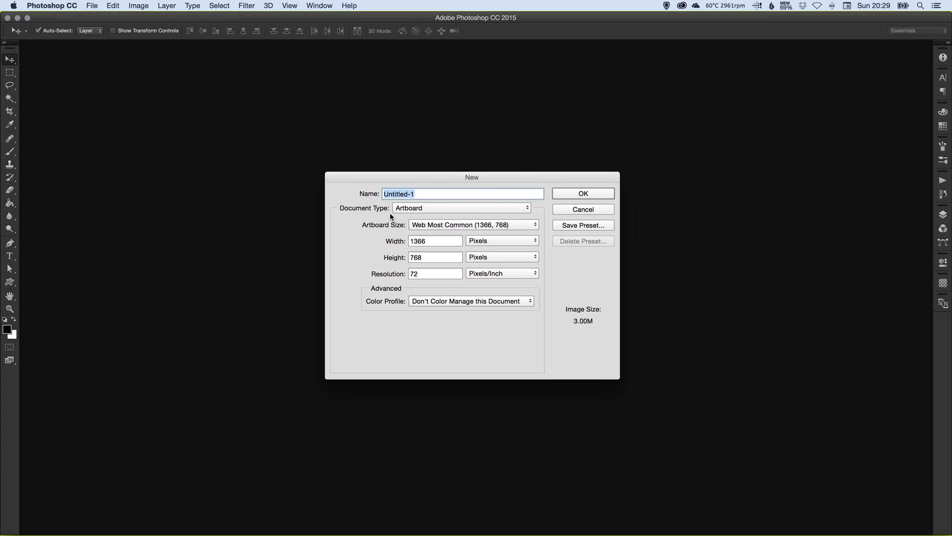
{"action": "left_click", "coordinate": [417, 210]}
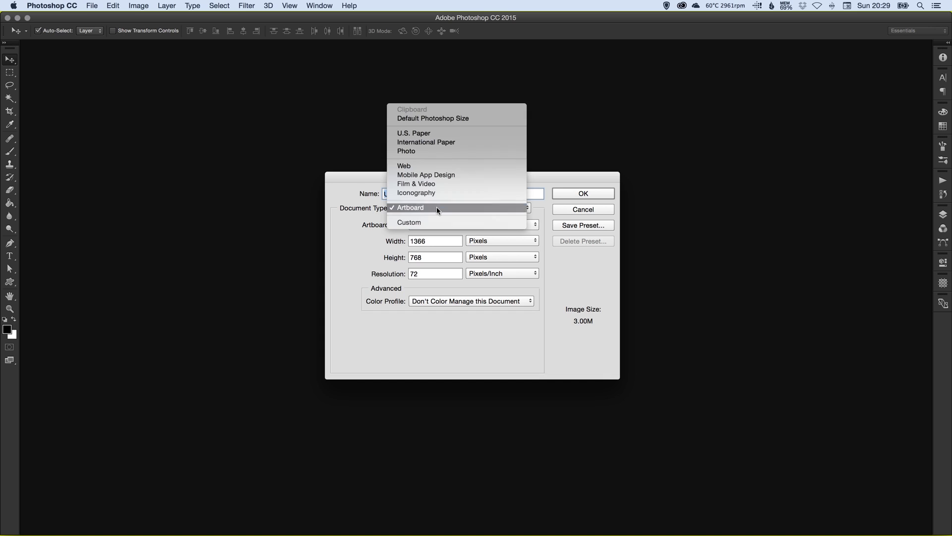
{"action": "left_click", "coordinate": [454, 177]}
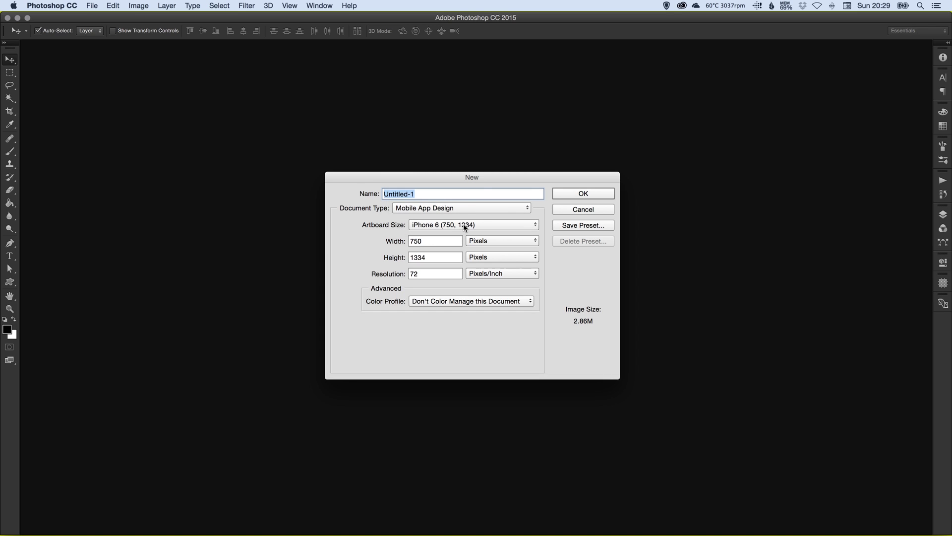
{"action": "left_click", "coordinate": [465, 226]}
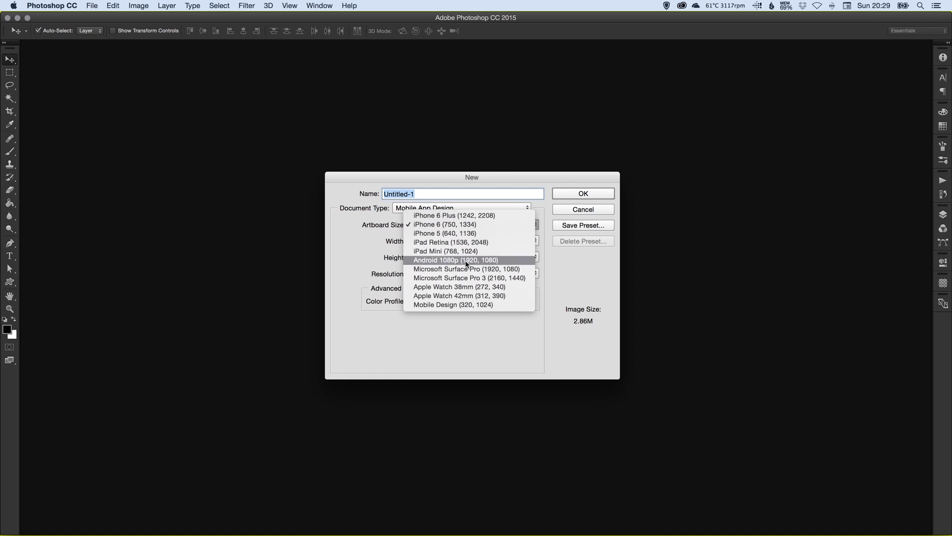
{"action": "left_click", "coordinate": [468, 217]}
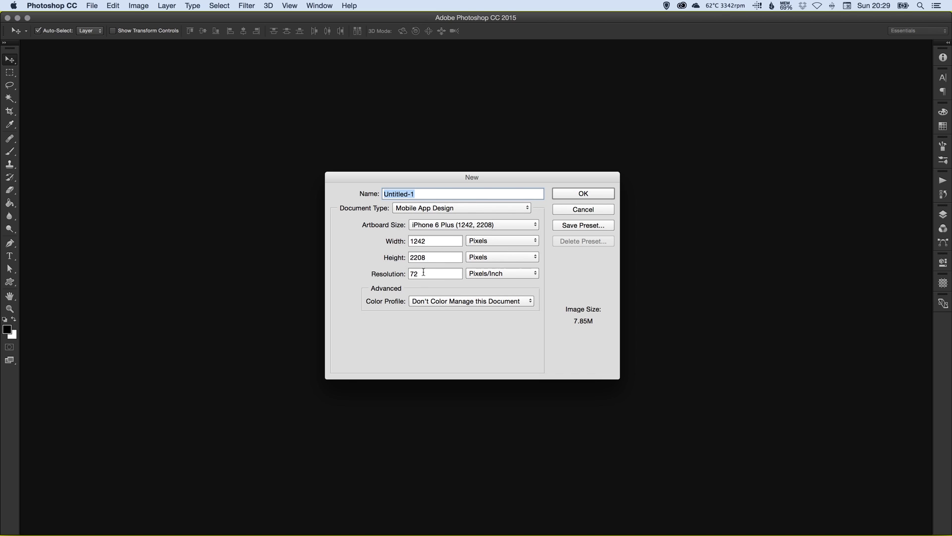
{"action": "left_click", "coordinate": [583, 195]}
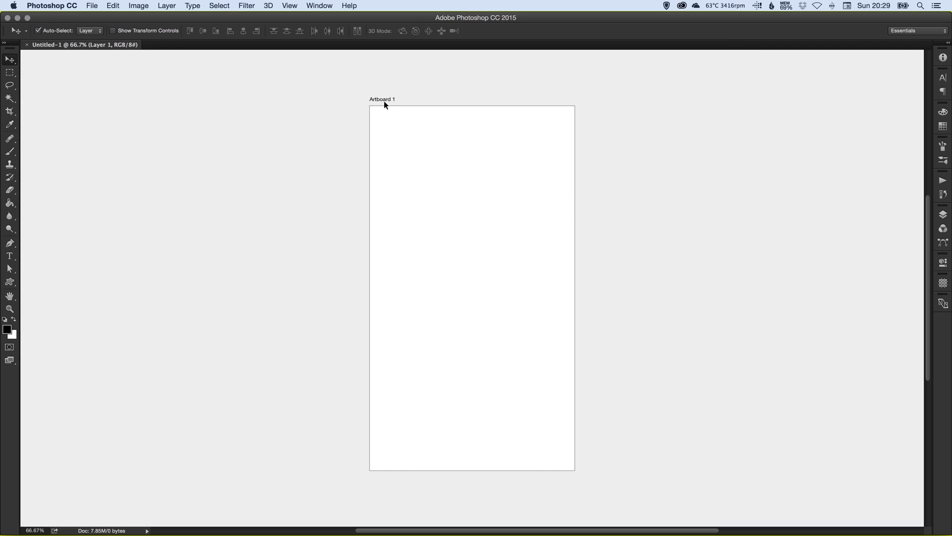
Step: Move Layer 1 out of Artboard 1 and delete the artboard
{"action": "left_click", "coordinate": [942, 214]}
{"action": "left_click_drag", "start_coordinate": [850, 225], "coordinate": [850, 201]}
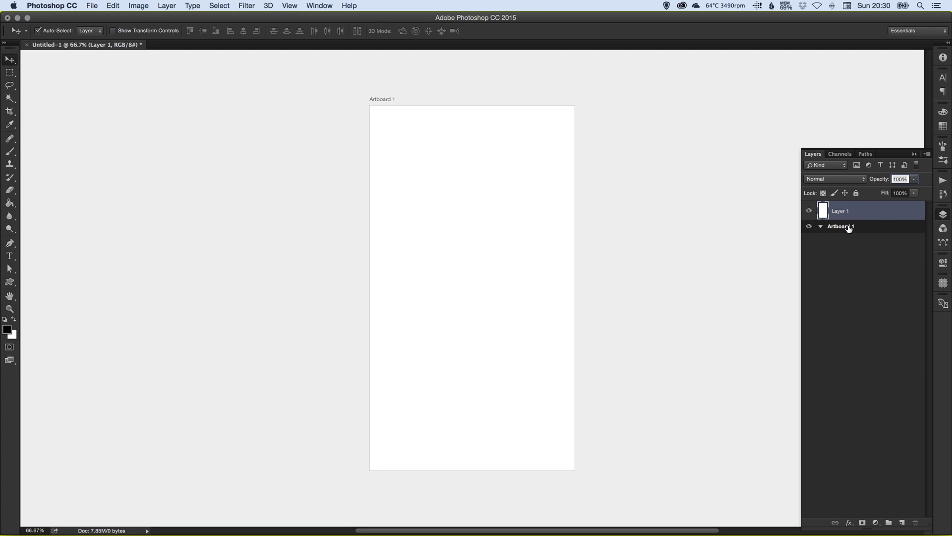
{"action": "left_click", "coordinate": [849, 226]}
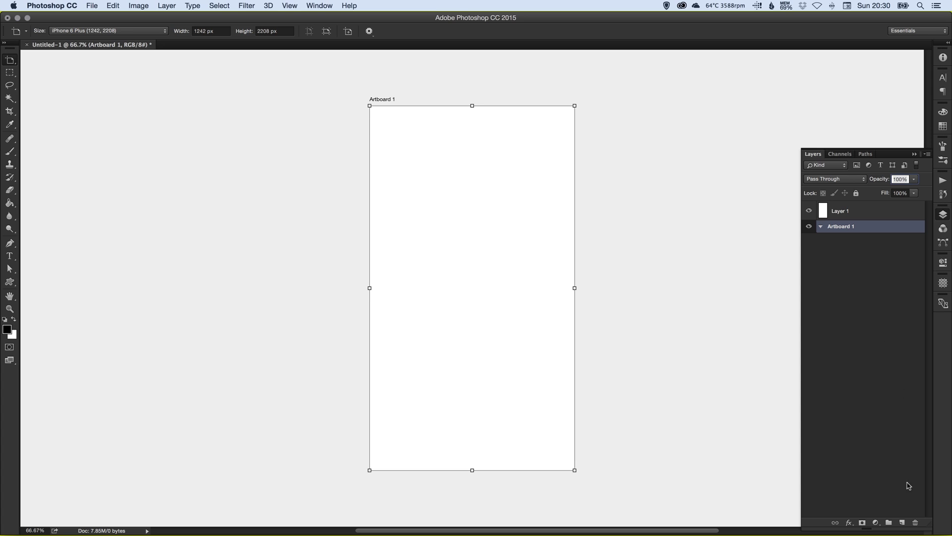
{"action": "left_click", "coordinate": [915, 522]}
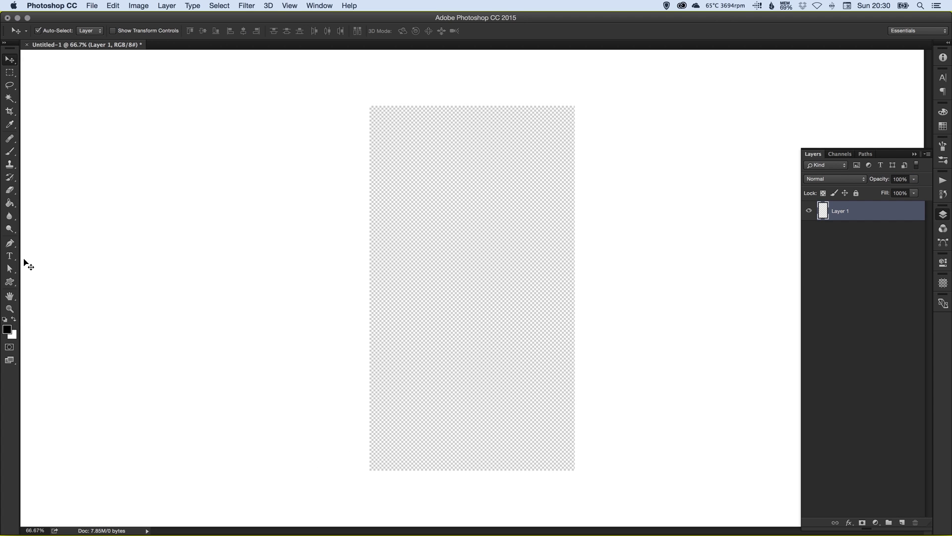
Step: Fill the canvas white, rename the layer Background and lock it completely
{"action": "key", "text": "x"}
{"action": "left_click", "coordinate": [10, 204]}
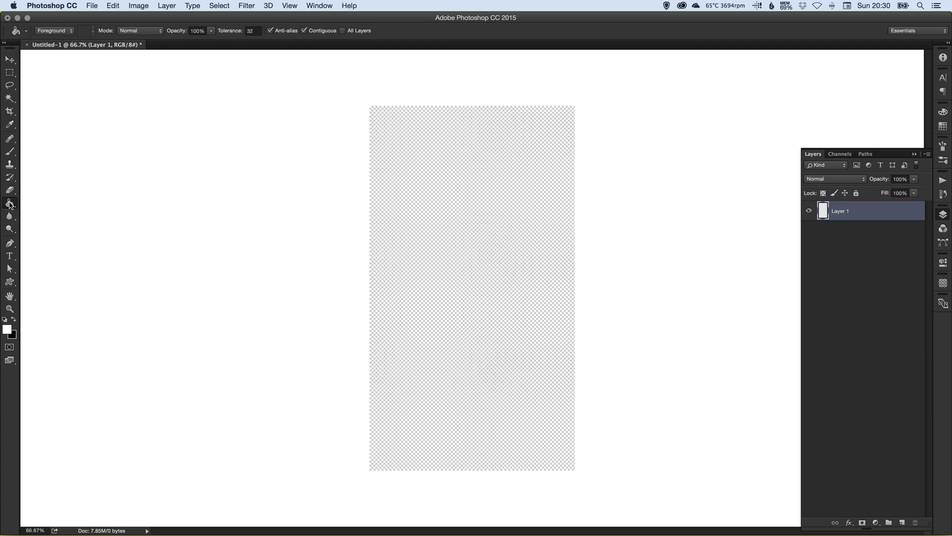
{"action": "left_click", "coordinate": [495, 255]}
{"action": "double_click", "coordinate": [839, 211]}
{"action": "type", "text": "Background"}
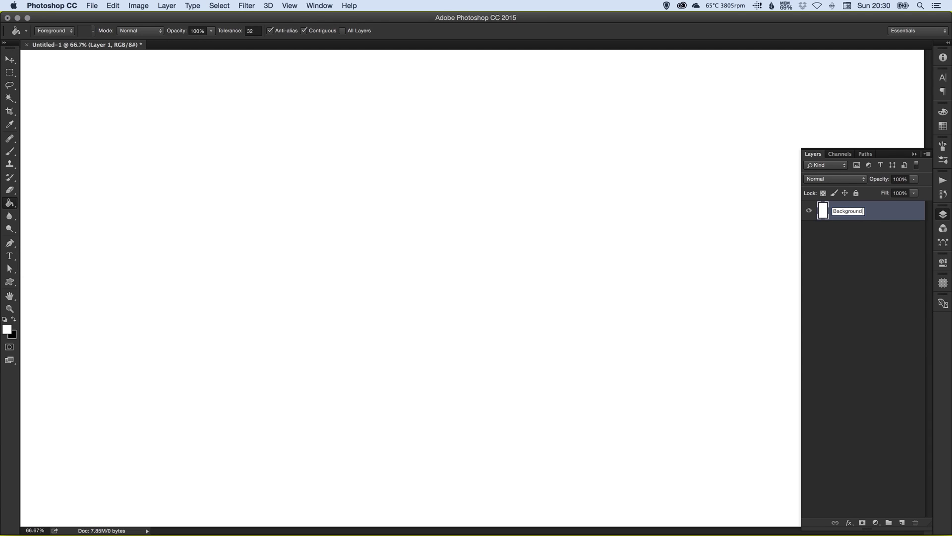
{"action": "key", "text": "Return"}
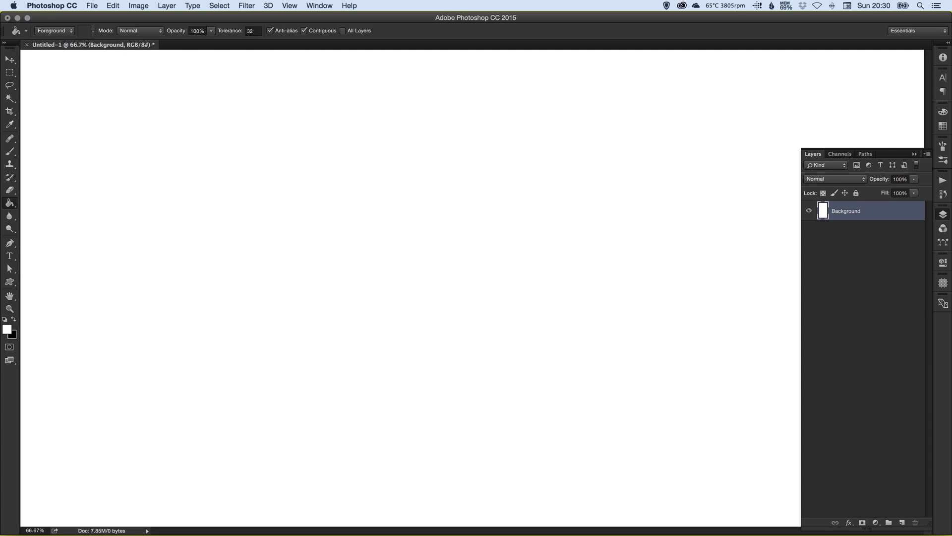
{"action": "left_click", "coordinate": [856, 193]}
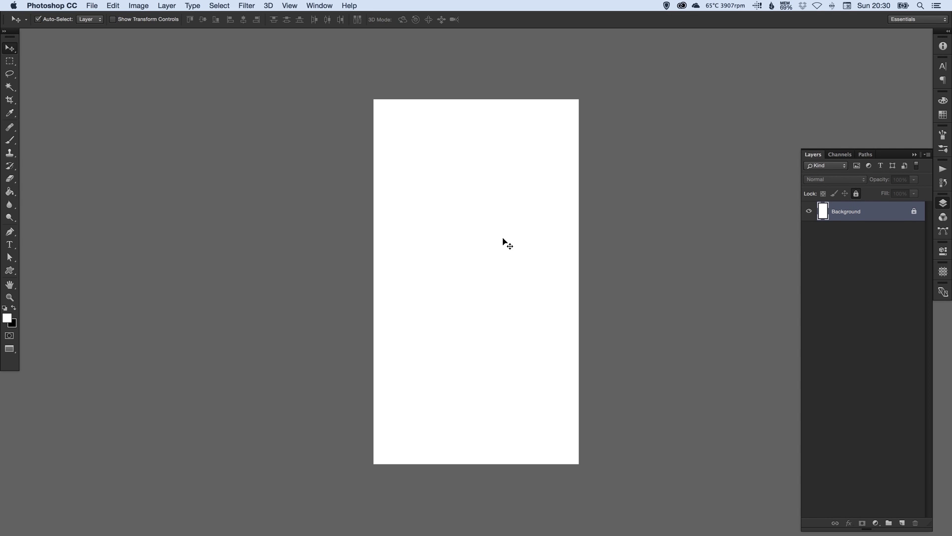
Step: Draw a rectangle on the upper canvas and give it a magenta fill
{"action": "left_click_drag", "start_coordinate": [487, 236], "coordinate": [533, 232]}
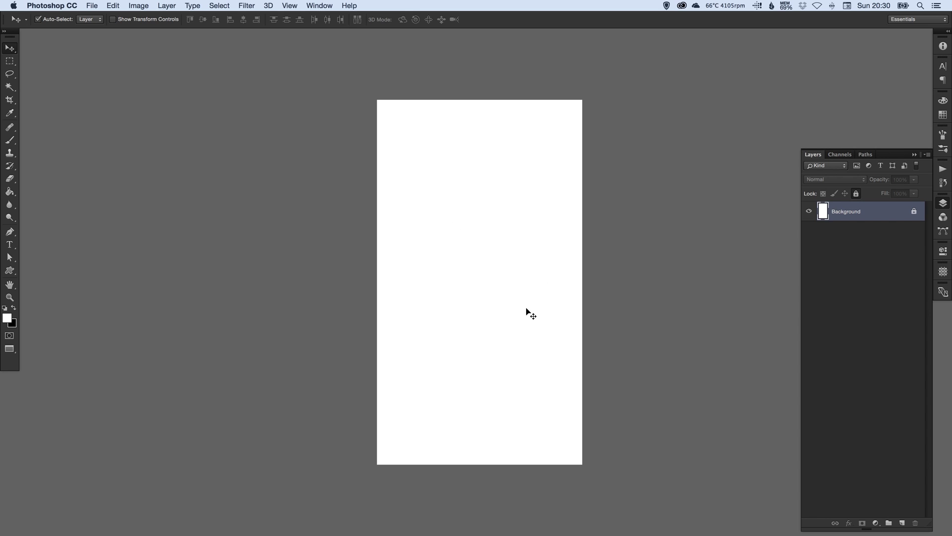
{"action": "left_click", "coordinate": [9, 270]}
{"action": "left_click", "coordinate": [47, 270]}
{"action": "left_click_drag", "start_coordinate": [391, 114], "coordinate": [530, 320]}
{"action": "key", "text": "v"}
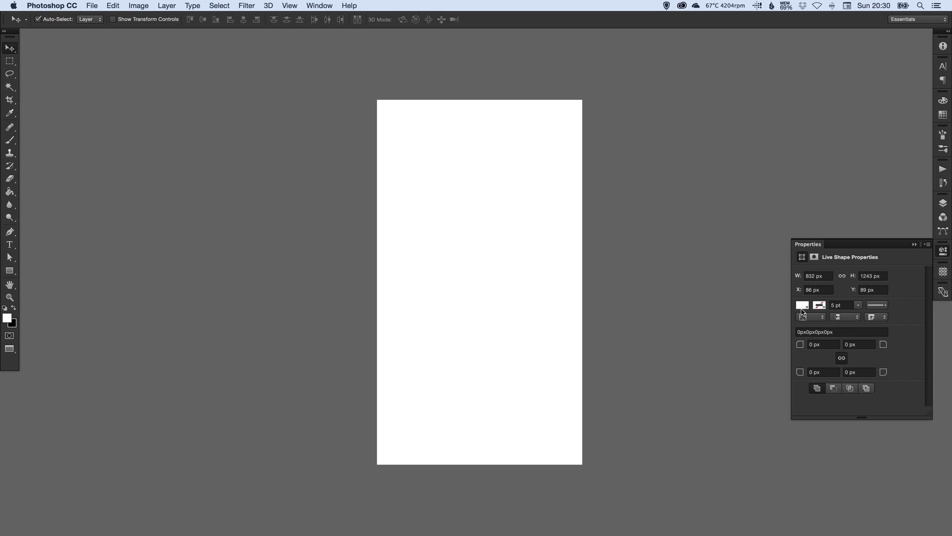
{"action": "left_click", "coordinate": [802, 305]}
{"action": "left_click", "coordinate": [835, 367]}
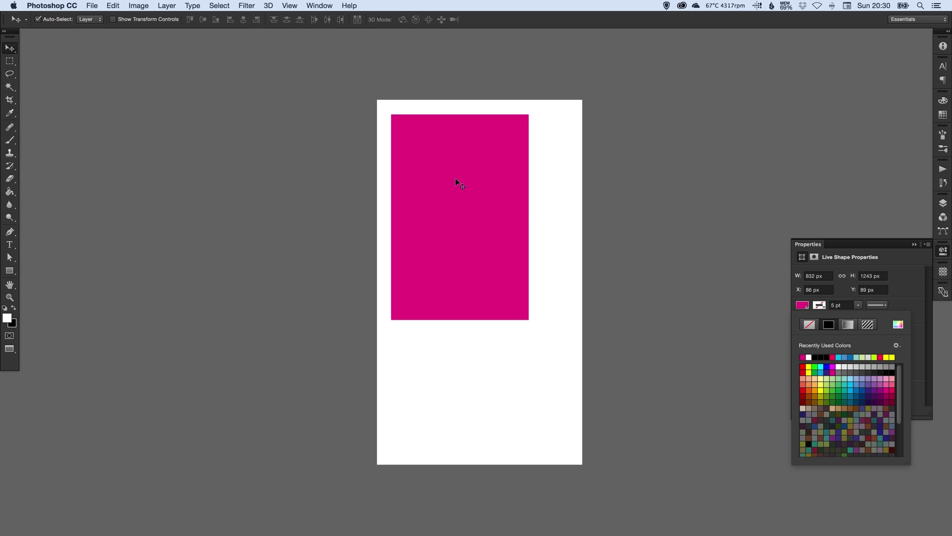
Step: Move the magenta rectangle to the top-left corner and stretch it over the whole 1242 × 2208 canvas
{"action": "left_click_drag", "start_coordinate": [455, 178], "coordinate": [440, 166]}
{"action": "key", "text": "super+t"}
{"action": "left_click_drag", "start_coordinate": [515, 305], "coordinate": [584, 463]}
{"action": "double_click", "coordinate": [548, 393]}
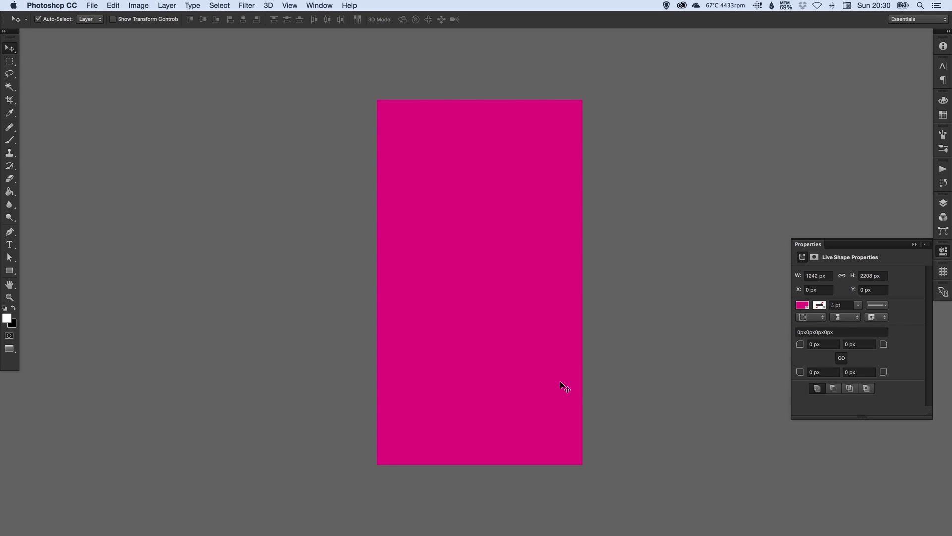
{"action": "left_click", "coordinate": [941, 204]}
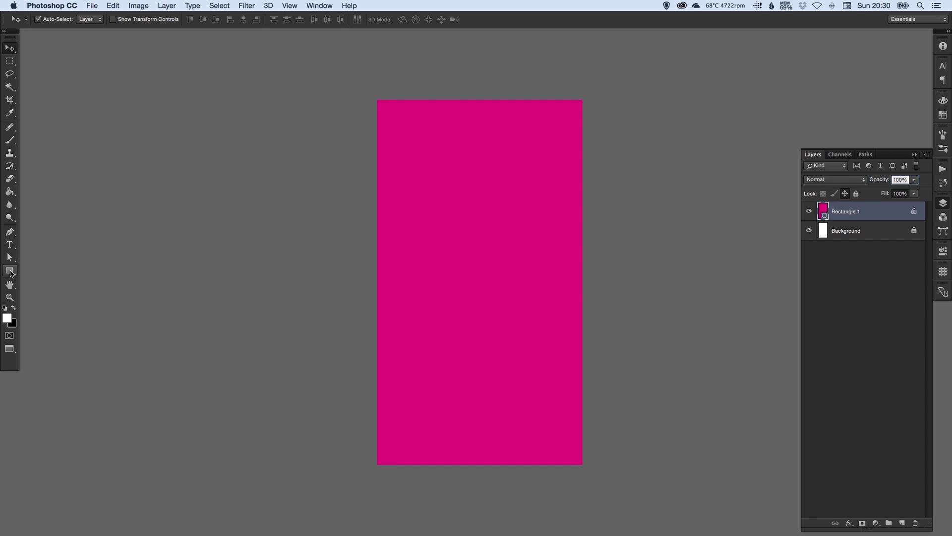
Step: Add a white USERNAME label in Helvetica Bold at 48 pt
{"action": "left_click", "coordinate": [10, 244]}
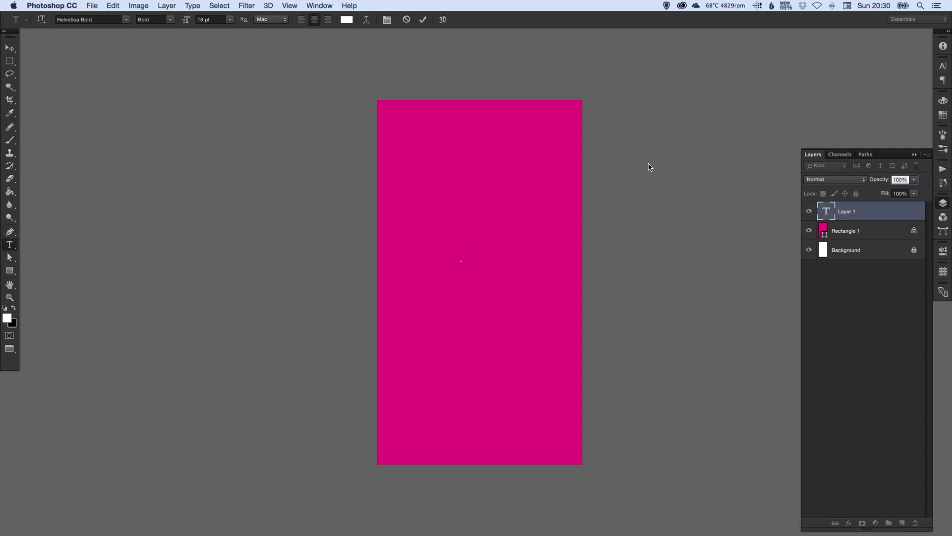
{"action": "type", "text": "USERNAME"}
{"action": "left_click", "coordinate": [9, 48]}
{"action": "key", "text": "ctrl+t"}
{"action": "scroll", "coordinate": [464, 264], "scroll_direction": "up", "scroll_amount": 5}
{"action": "left_click_drag", "start_coordinate": [473, 243], "coordinate": [543, 231]}
{"action": "key", "text": "Return"}
{"action": "key", "text": "t"}
{"action": "left_click", "coordinate": [230, 19]}
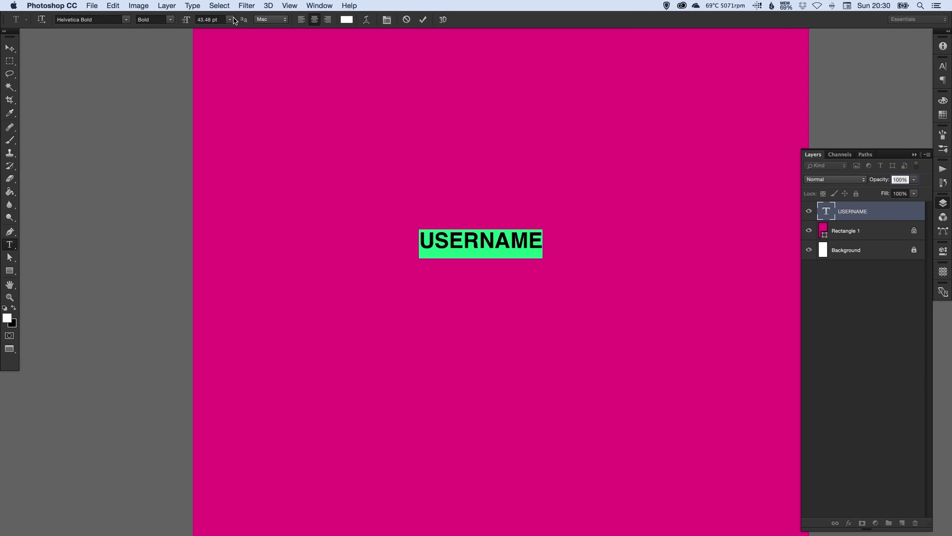
{"action": "left_click", "coordinate": [217, 123]}
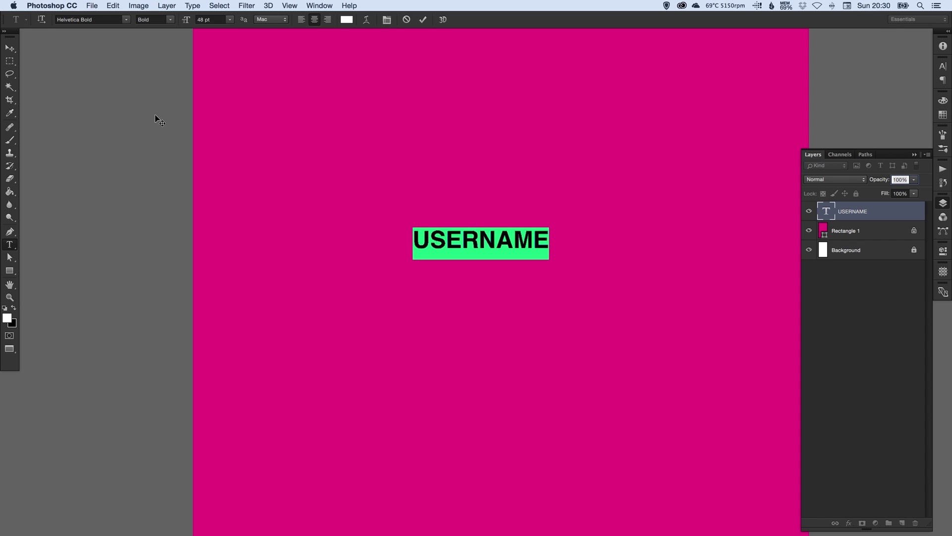
{"action": "left_click", "coordinate": [4, 47]}
Step: Duplicate the USERNAME layer, move the copy below it and retype it as PASSWORD
{"action": "key", "text": "super+minus"}
{"action": "key", "text": "super+minus"}
{"action": "key", "text": "super+minus"}
{"action": "key", "text": "super+minus"}
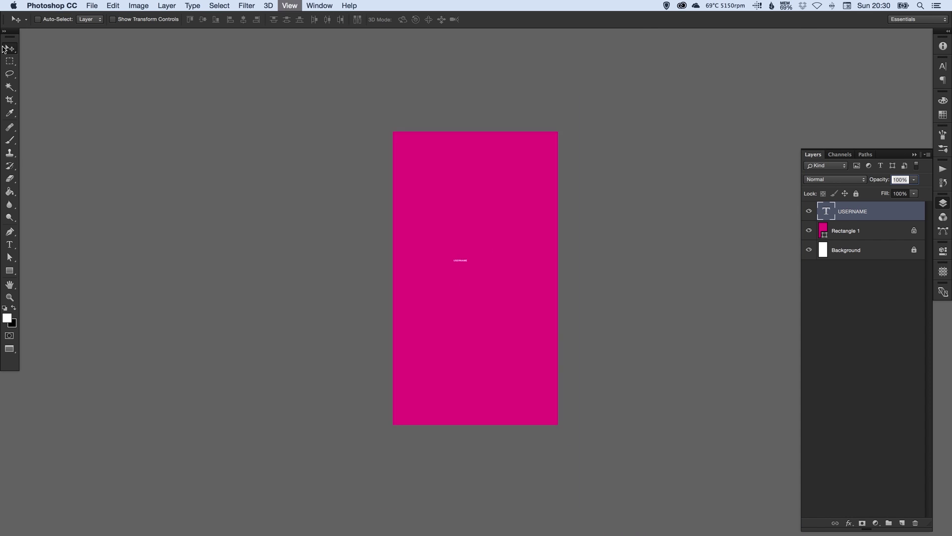
{"action": "key", "text": "z"}
{"action": "left_click", "coordinate": [473, 271]}
{"action": "key", "text": "v"}
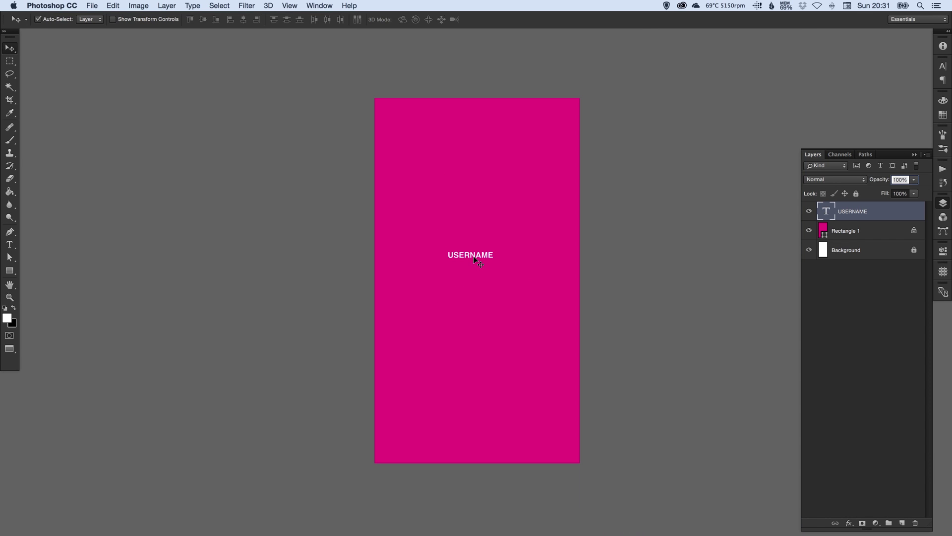
{"action": "key", "text": "super"}
{"action": "key", "text": "super+j"}
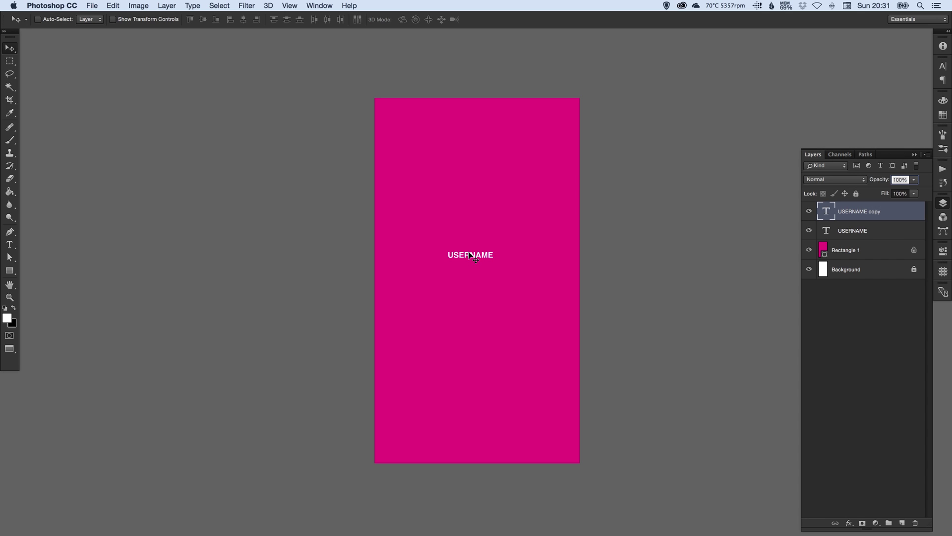
{"action": "left_click_drag", "start_coordinate": [474, 259], "coordinate": [474, 275]}
{"action": "key", "text": "t"}
{"action": "key", "text": "super+a"}
{"action": "type", "text": "A"}
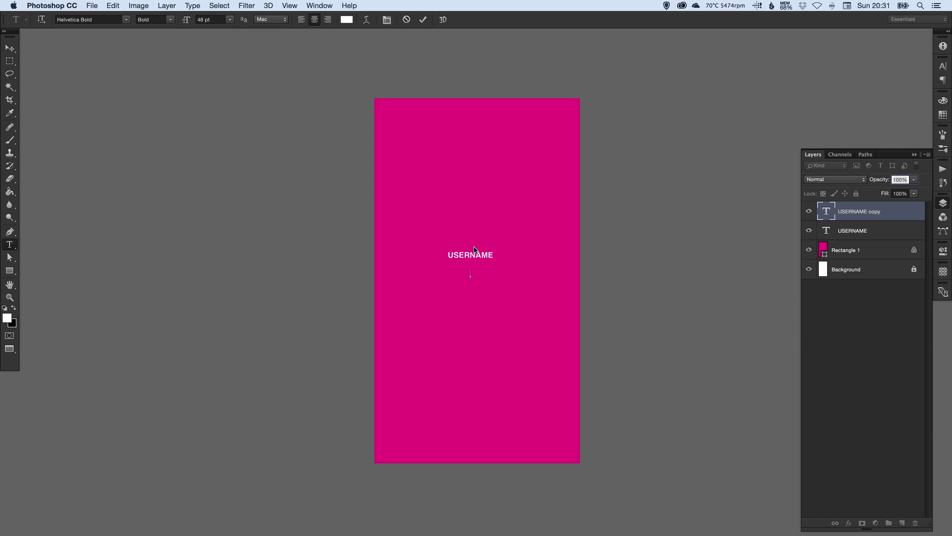
{"action": "type", "text": "PASSWORD"}
{"action": "left_click", "coordinate": [9, 49]}
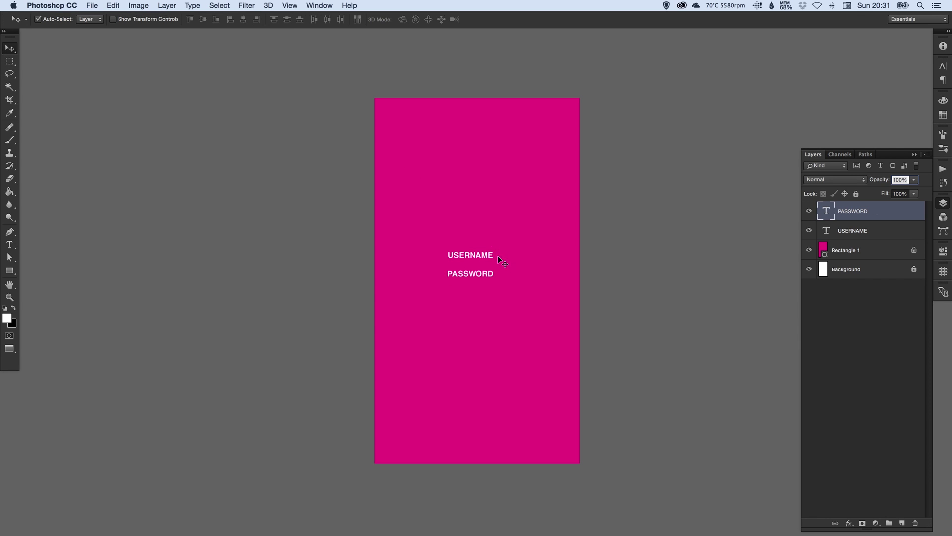
Step: Nudge PASSWORD slightly lower and draw a horizontal white line between the two labels
{"action": "left_click_drag", "start_coordinate": [466, 279], "coordinate": [465, 288]}
{"action": "left_click", "coordinate": [466, 270], "text": "super"}
{"action": "left_click_drag", "start_coordinate": [13, 272], "coordinate": [55, 304]}
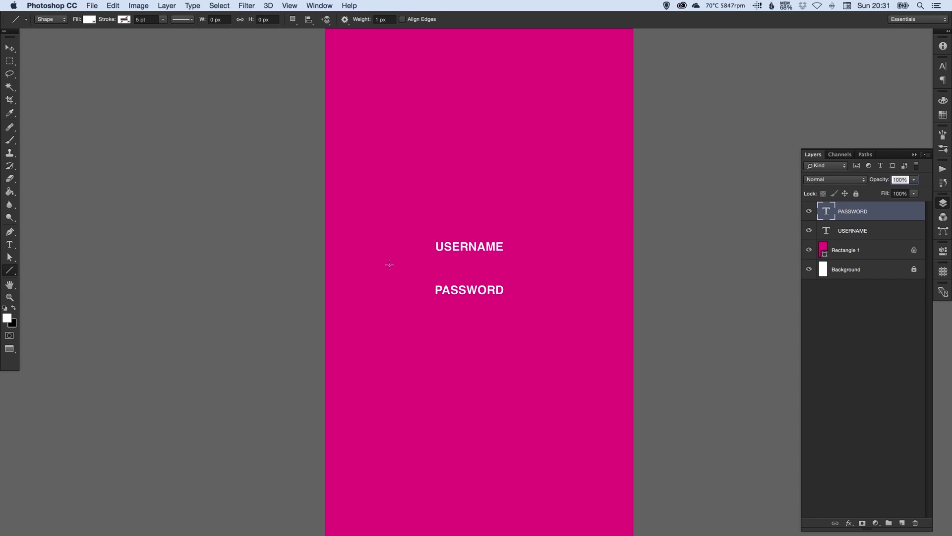
{"action": "left_click_drag", "start_coordinate": [385, 264], "coordinate": [612, 264]}
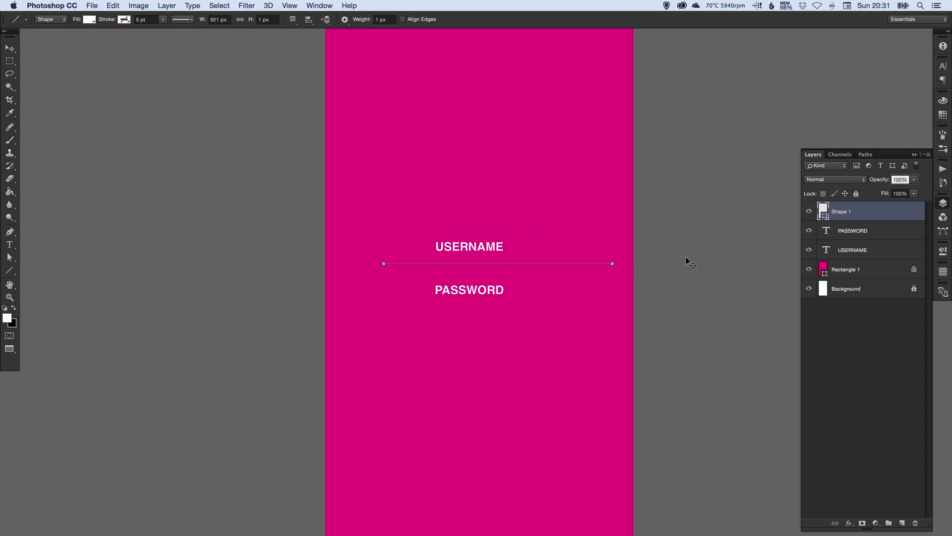
{"action": "key", "text": "v"}
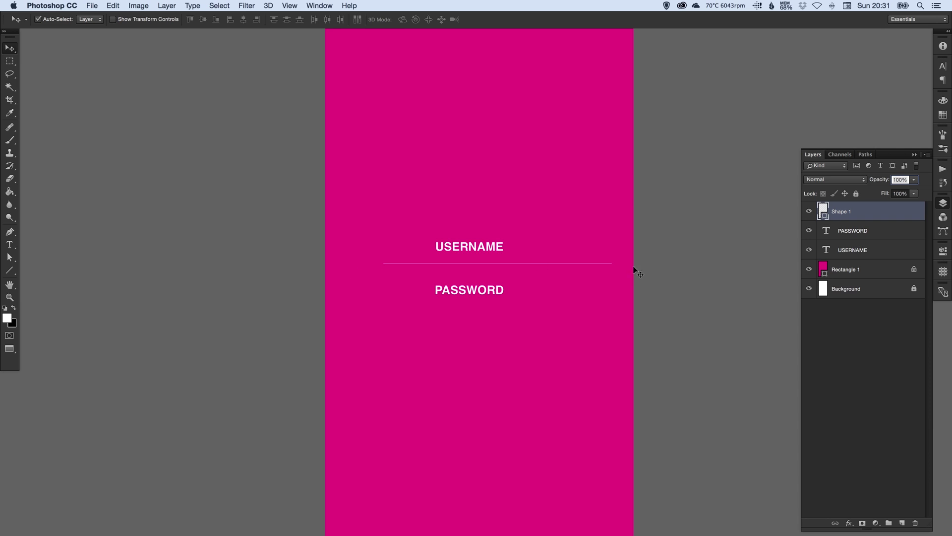
Step: Free Transform the line to 200% height, then fit the whole screen in view
{"action": "key", "text": "z"}
{"action": "left_click_drag", "start_coordinate": [483, 256], "coordinate": [518, 272]}
{"action": "key", "text": "v"}
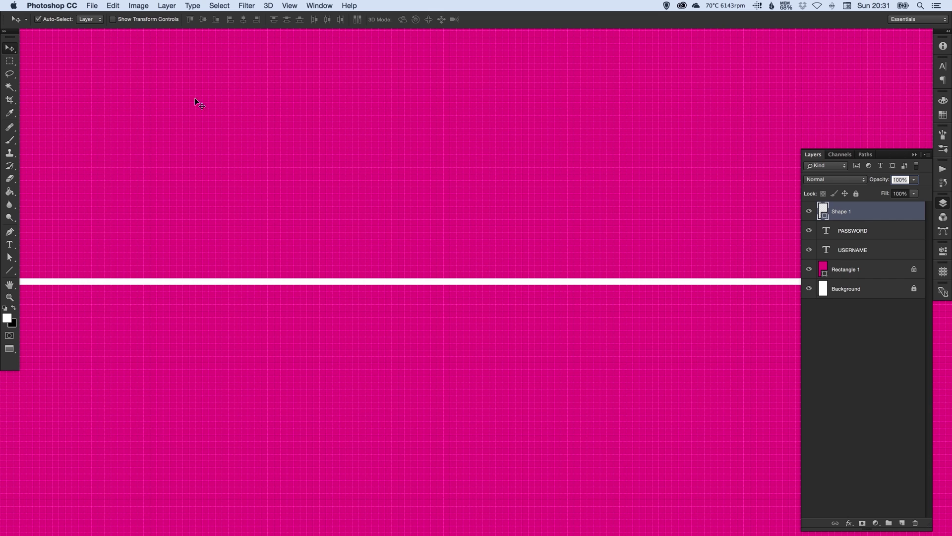
{"action": "left_click", "coordinate": [115, 5]}
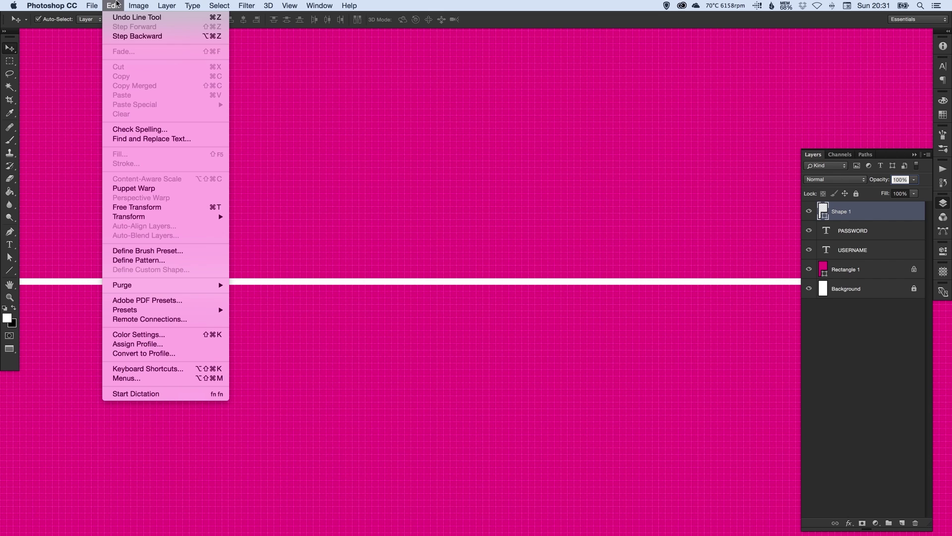
{"action": "left_click", "coordinate": [143, 207]}
{"action": "left_click_drag", "start_coordinate": [395, 279], "coordinate": [395, 272]}
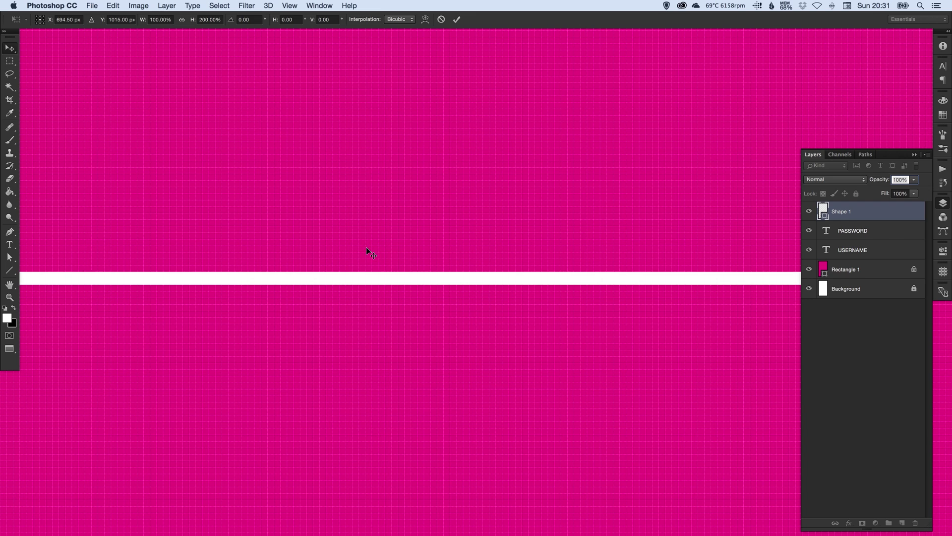
{"action": "key", "text": "Return"}
{"action": "key", "text": "super+0"}
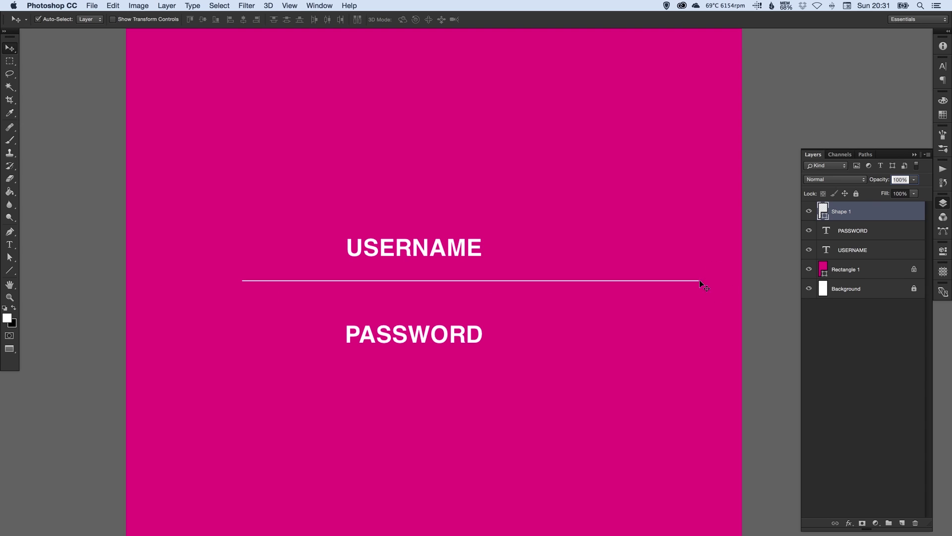
Step: Shift the line 87 px right, then pull its left end out and its right end in from the edge
{"action": "left_click_drag", "start_coordinate": [694, 281], "coordinate": [736, 284]}
{"action": "left_click", "coordinate": [10, 257]}
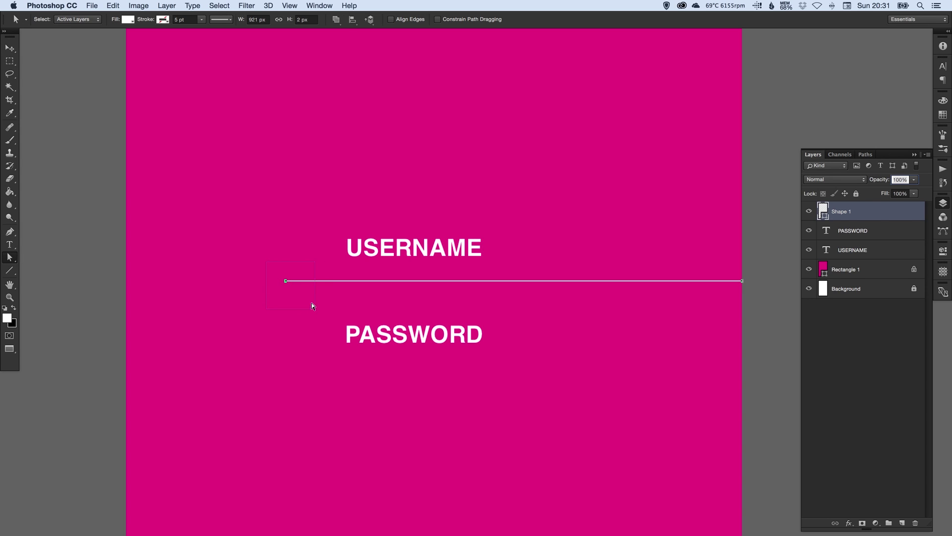
{"action": "left_click_drag", "start_coordinate": [285, 281], "coordinate": [127, 287]}
{"action": "key", "text": "shift+Right"}
{"action": "key", "text": "shift+Right"}
{"action": "key", "text": "shift+Right"}
{"action": "key", "text": "shift+Right"}
{"action": "key", "text": "shift+Right"}
{"action": "key", "text": "shift+Right"}
{"action": "key", "text": "shift+Right"}
{"action": "key", "text": "shift+Right"}
{"action": "key", "text": "shift+Right"}
{"action": "key", "text": "shift+Right"}
{"action": "key", "text": "shift+Left"}
{"action": "key", "text": "shift+Left"}
{"action": "key", "text": "shift+Left"}
{"action": "key", "text": "shift+Left"}
{"action": "key", "text": "shift+Left"}
{"action": "key", "text": "shift+Left"}
{"action": "key", "text": "shift+Left"}
{"action": "key", "text": "shift+Left"}
{"action": "key", "text": "v"}
{"action": "left_click", "coordinate": [754, 219]}
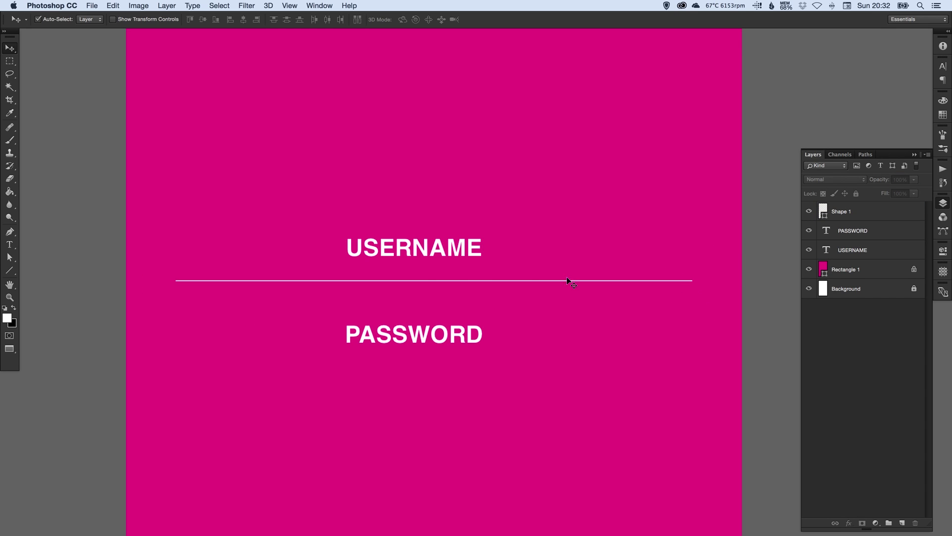
{"action": "left_click_drag", "start_coordinate": [384, 251], "coordinate": [461, 255]}
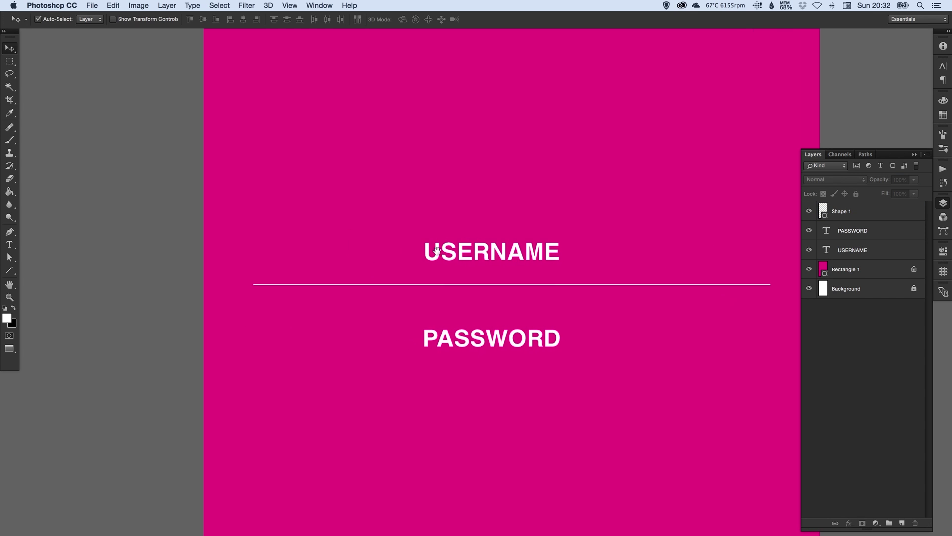
Step: Set both the USERNAME and PASSWORD labels to left-aligned text
{"action": "key", "text": "t"}
{"action": "left_click", "coordinate": [473, 253]}
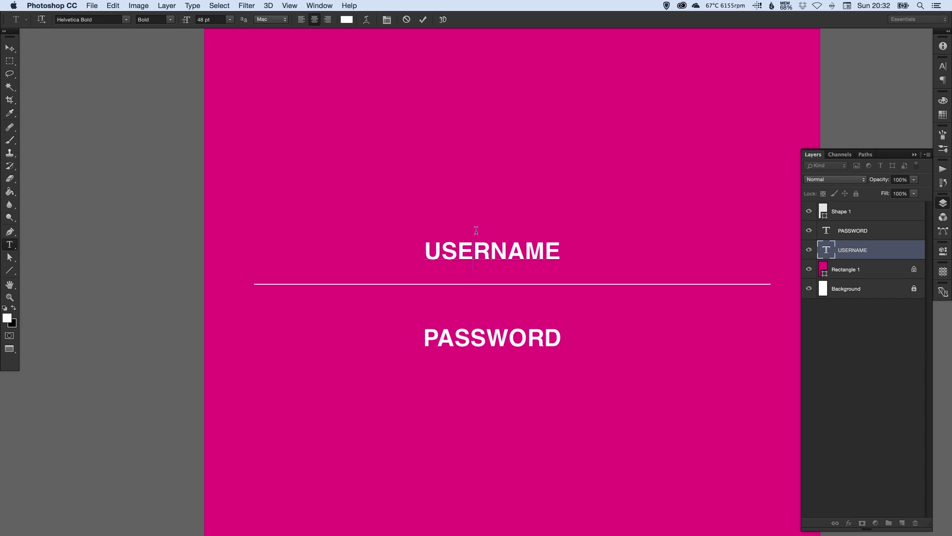
{"action": "key", "text": "super+a"}
{"action": "left_click", "coordinate": [301, 19]}
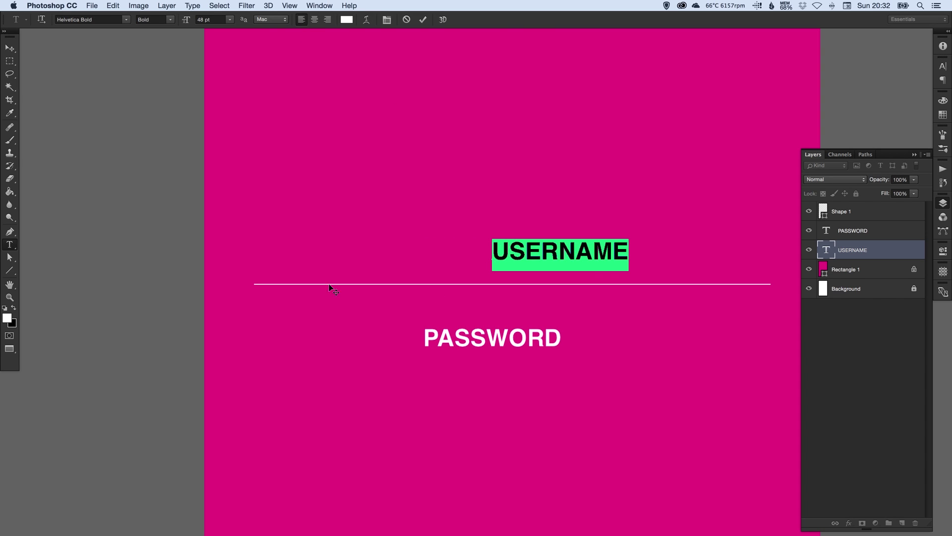
{"action": "left_click", "coordinate": [10, 48]}
{"action": "key", "text": "t"}
{"action": "left_click", "coordinate": [453, 337]}
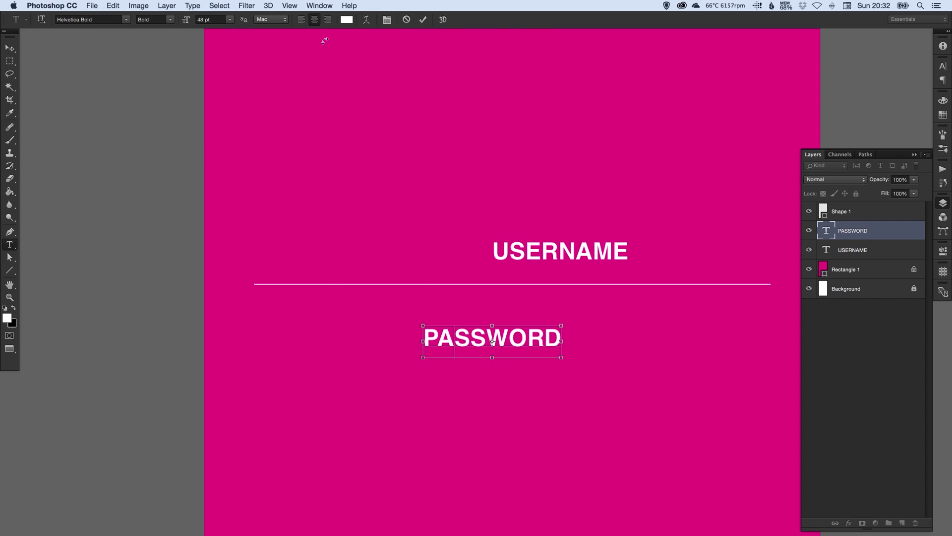
{"action": "key", "text": "super+a"}
{"action": "left_click", "coordinate": [301, 19]}
{"action": "left_click", "coordinate": [9, 48]}
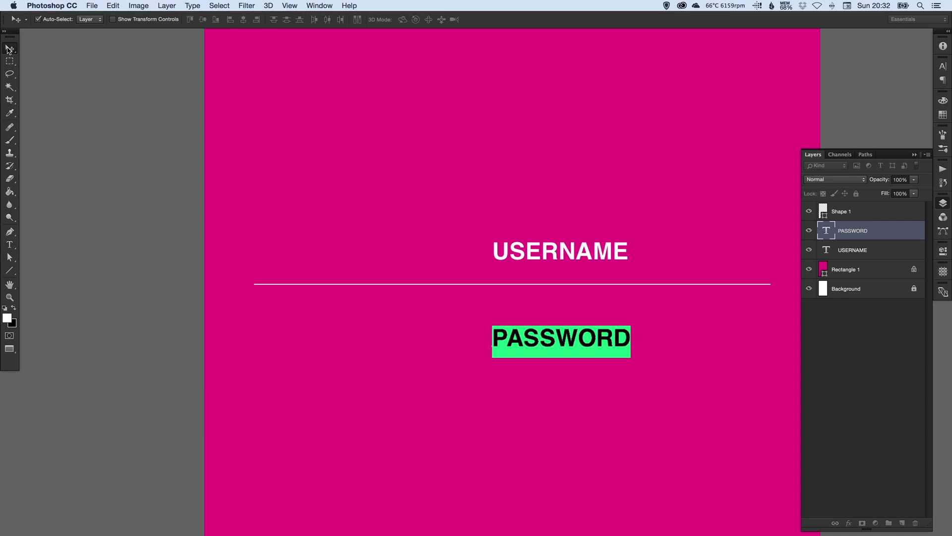
Step: Select both labels and move them left together toward the line's left end
{"action": "left_click", "coordinate": [543, 258]}
{"action": "key", "text": "shift+Right"}
{"action": "key", "text": "shift+Right"}
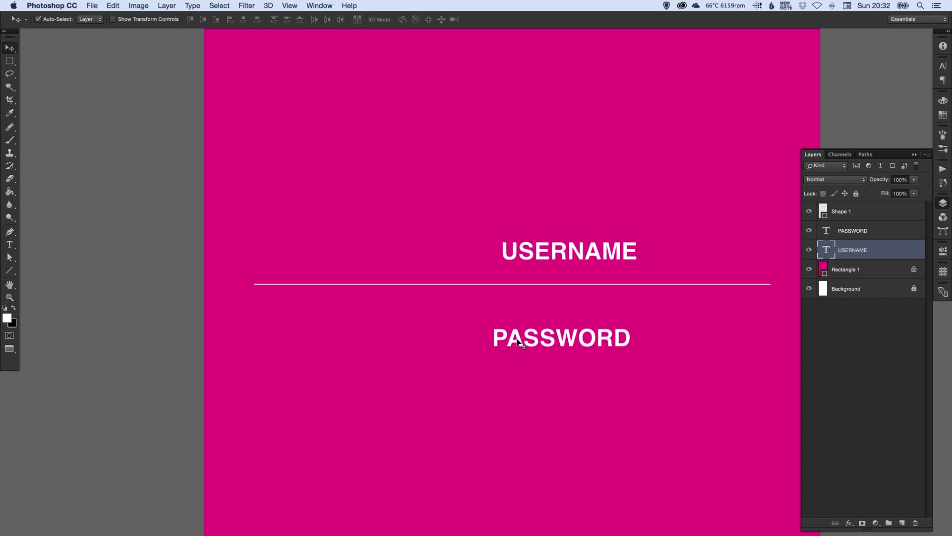
{"action": "left_click", "coordinate": [516, 340], "text": "shift"}
{"action": "left_click_drag", "start_coordinate": [516, 340], "coordinate": [372, 340]}
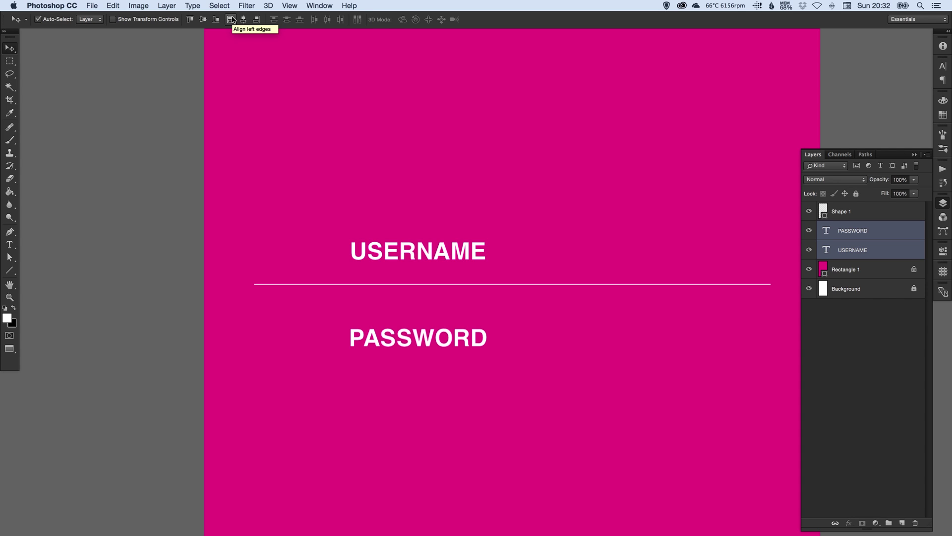
{"action": "left_click_drag", "start_coordinate": [426, 255], "coordinate": [386, 257]}
{"action": "key", "text": "super+semicolon"}
{"action": "key", "text": "super+minus"}
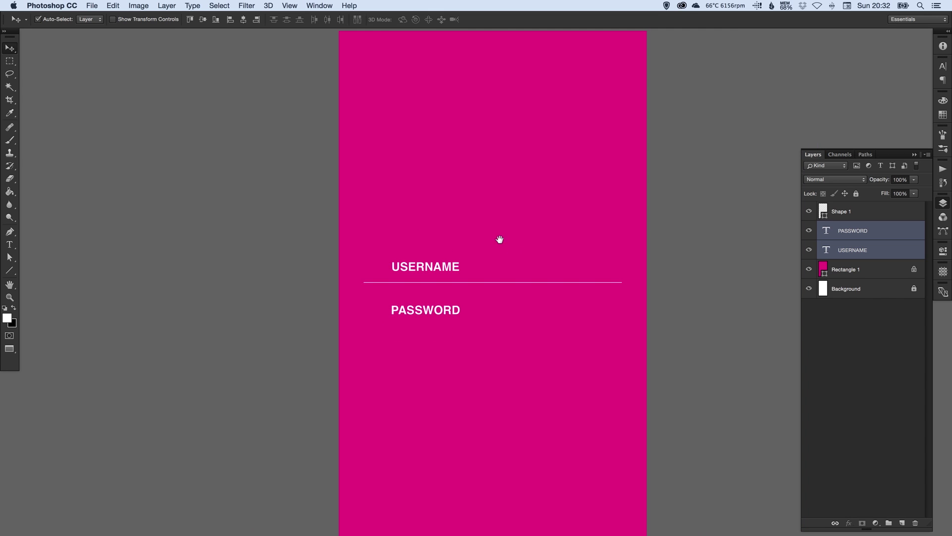
Step: Rename the Shape 1 line layer to Line
{"action": "scroll", "coordinate": [499, 243], "scroll_direction": "up", "scroll_amount": 1}
{"action": "scroll", "coordinate": [389, 310], "scroll_direction": "up", "scroll_amount": 3}
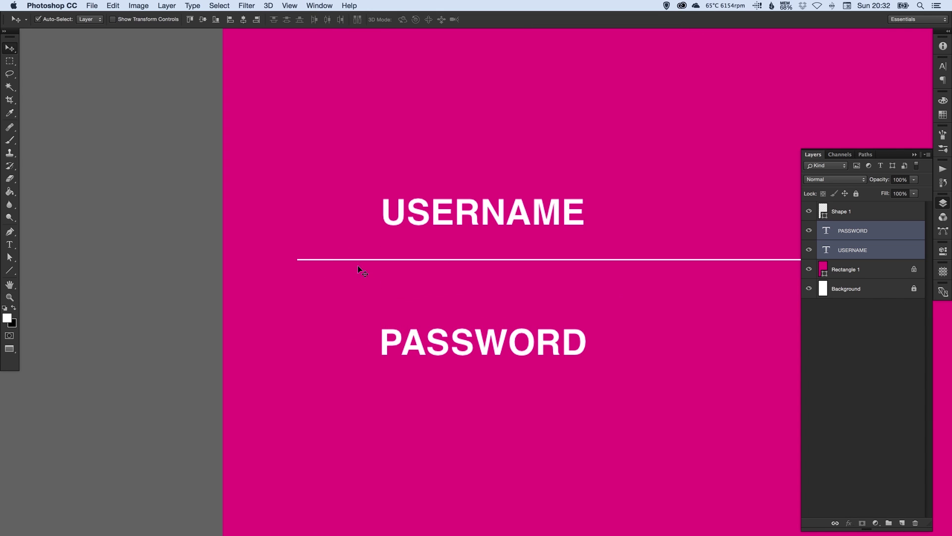
{"action": "left_click", "coordinate": [231, 263]}
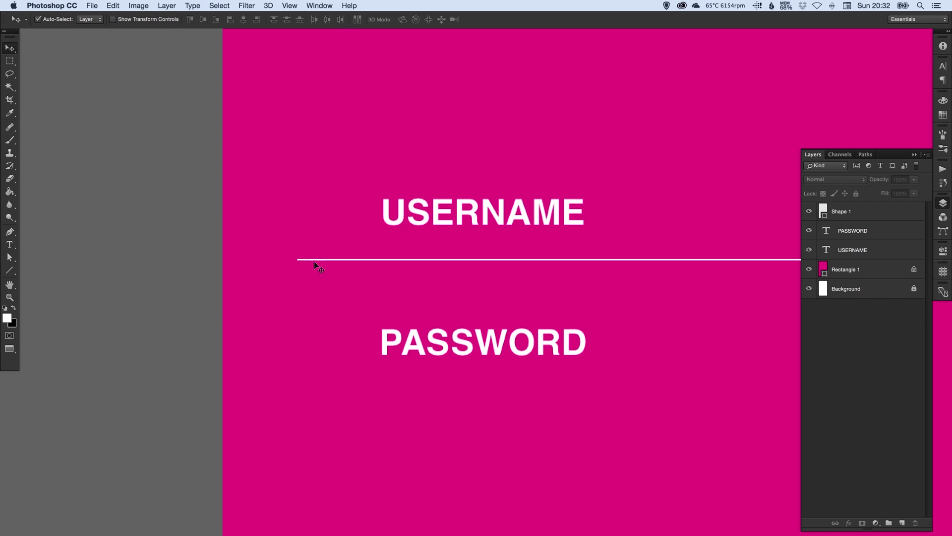
{"action": "double_click", "coordinate": [843, 211]}
{"action": "type", "text": "Line"}
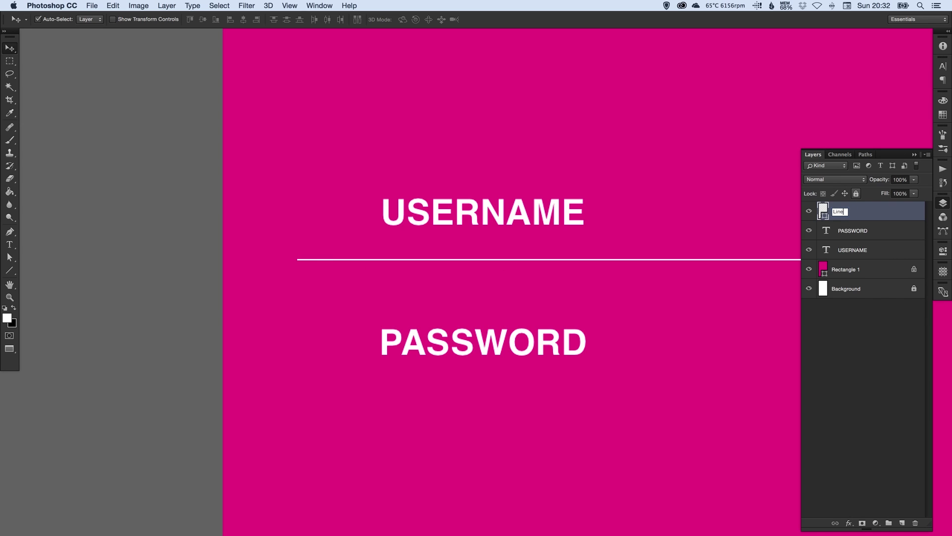
{"action": "key", "text": "Return"}
Step: Duplicate the line beneath PASSWORD, then move PASSWORD and the copy down together
{"action": "key", "text": "ctrl+j"}
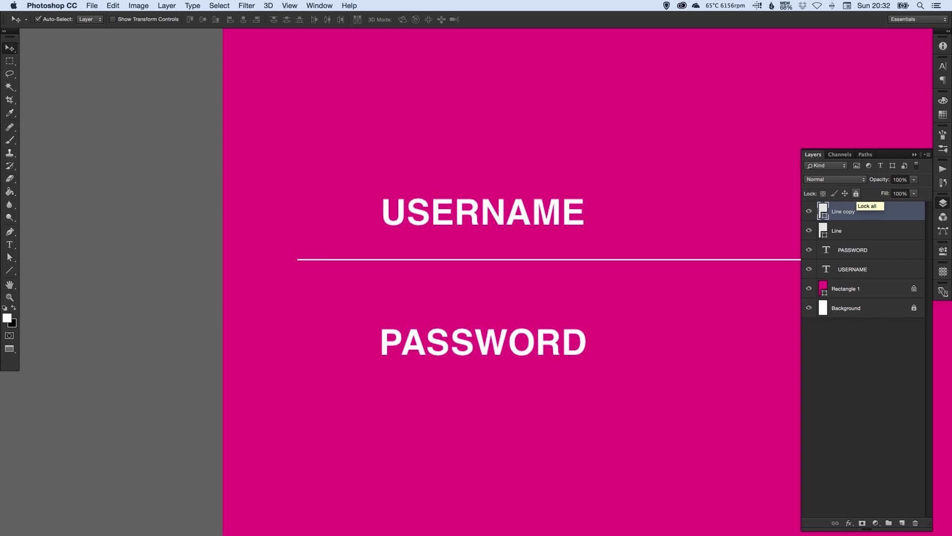
{"action": "key", "text": "shift+Down"}
{"action": "key", "text": "shift+Down"}
{"action": "key", "text": "shift+Down"}
{"action": "key", "text": "shift+Down"}
{"action": "key", "text": "shift+Down"}
{"action": "key", "text": "shift+Down"}
{"action": "key", "text": "shift+Down"}
{"action": "key", "text": "shift+Down"}
{"action": "key", "text": "shift+Down"}
{"action": "key", "text": "shift+Down"}
{"action": "key", "text": "shift+Down"}
{"action": "key", "text": "shift+Down"}
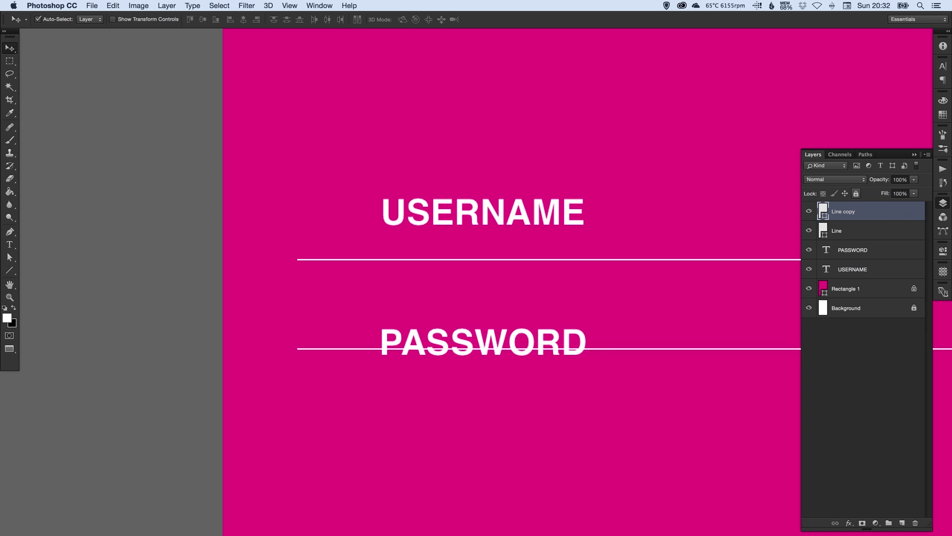
{"action": "key", "text": "shift+Down"}
{"action": "key", "text": "shift+Down"}
{"action": "key", "text": "shift+Down"}
{"action": "key", "text": "shift+Down"}
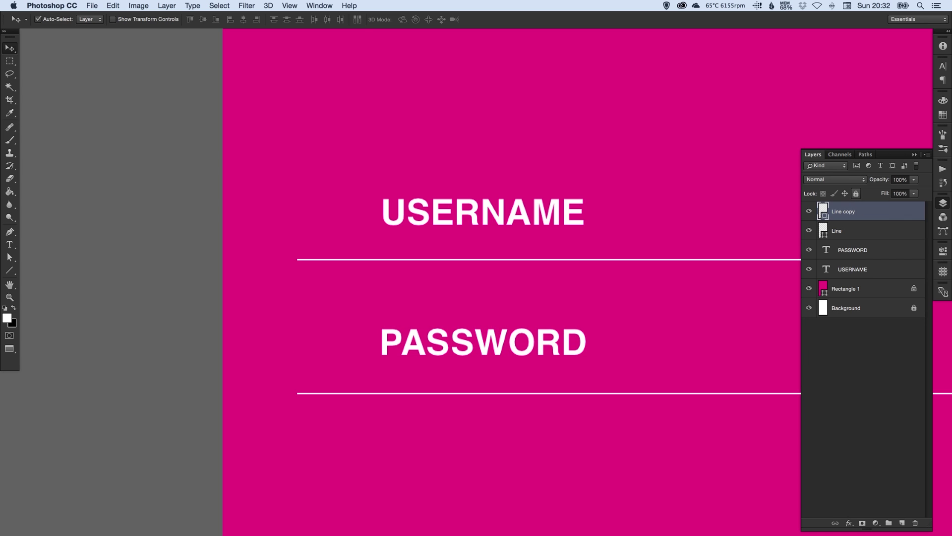
{"action": "left_click", "coordinate": [485, 342], "text": "shift"}
{"action": "left_click_drag", "start_coordinate": [485, 342], "coordinate": [513, 368]}
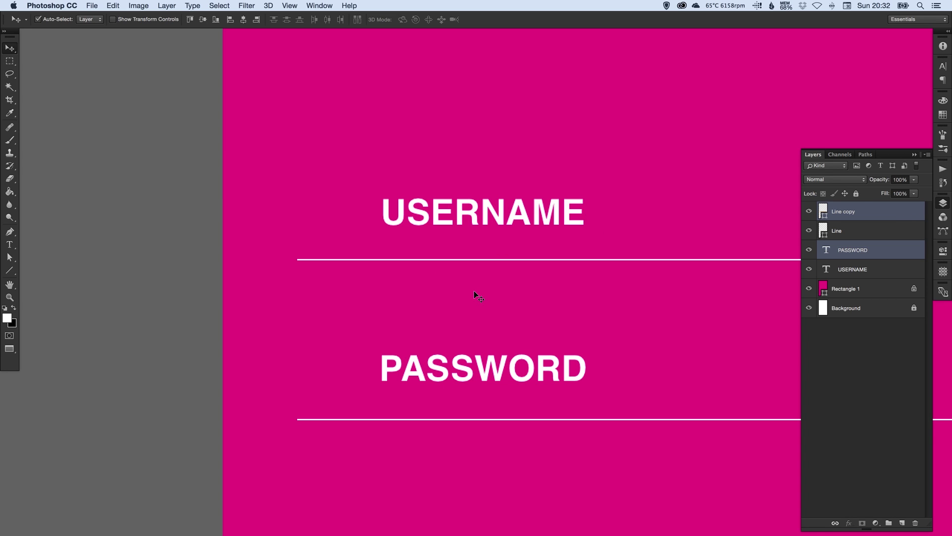
{"action": "left_click", "coordinate": [181, 209]}
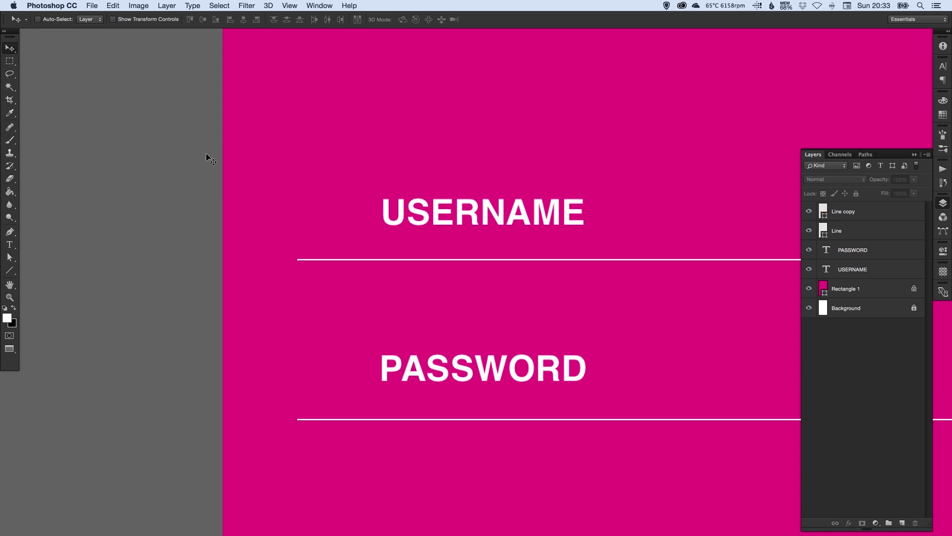
{"action": "key", "text": "super+minus"}
{"action": "key", "text": "super+minus"}
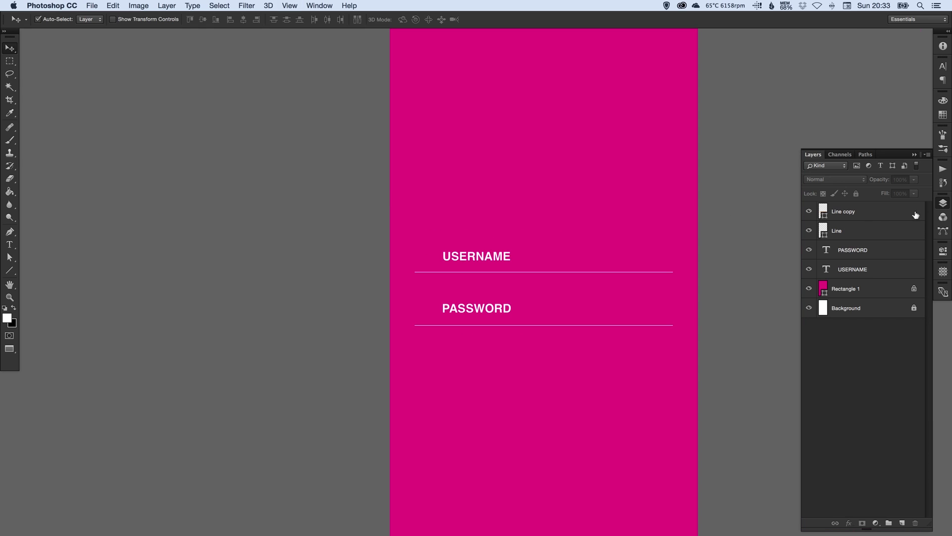
Step: Draw a wide 1076 × 205 px rectangle below the PASSWORD underline
{"action": "left_click", "coordinate": [942, 203]}
{"action": "scroll", "coordinate": [586, 243], "scroll_direction": "right", "scroll_amount": 4}
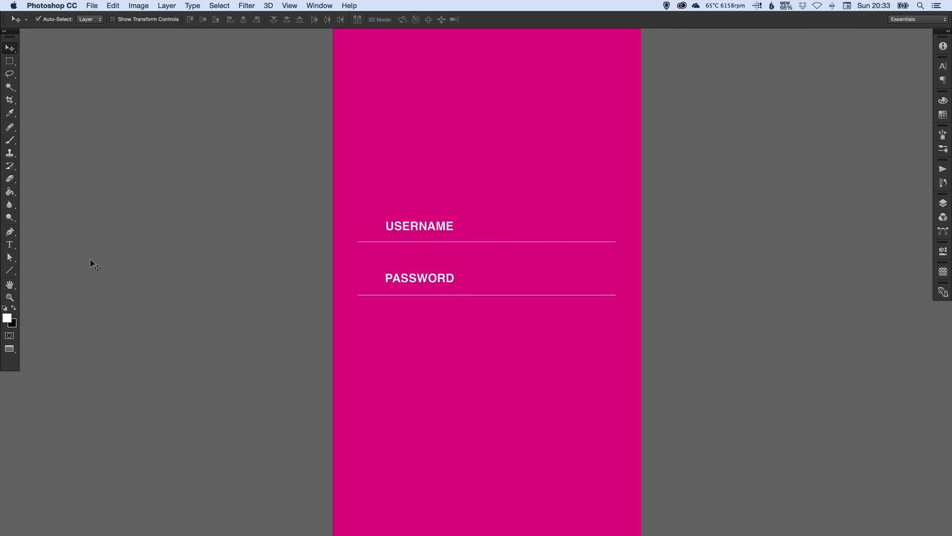
{"action": "left_click", "coordinate": [9, 271]}
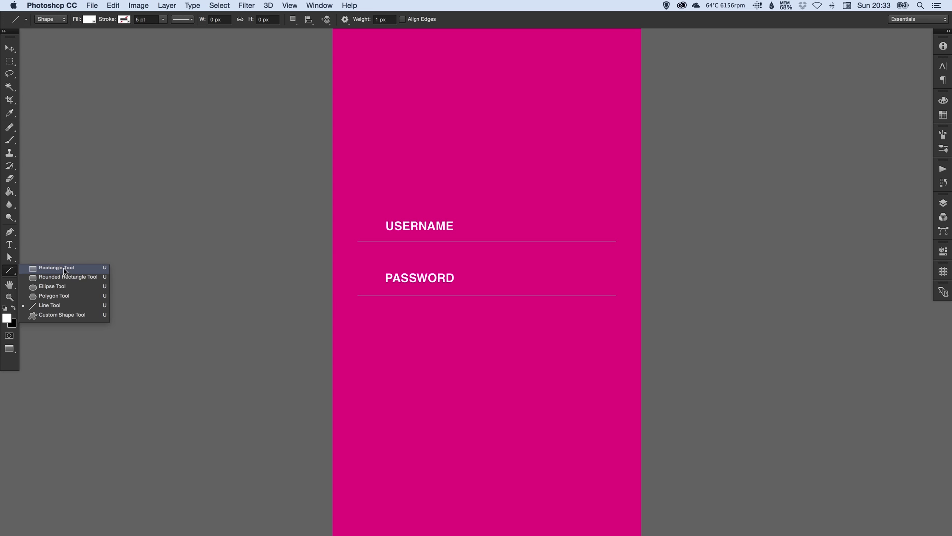
{"action": "left_click", "coordinate": [65, 268]}
{"action": "left_click_drag", "start_coordinate": [347, 317], "coordinate": [615, 368]}
{"action": "key", "text": "v"}
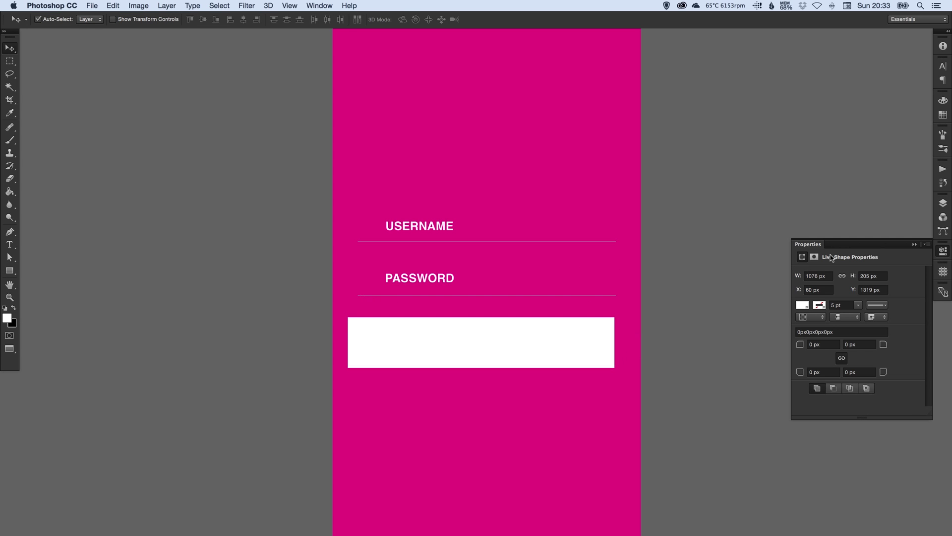
Step: Fill the new rectangle with dark maroon 5c3737
{"action": "left_click", "coordinate": [944, 203]}
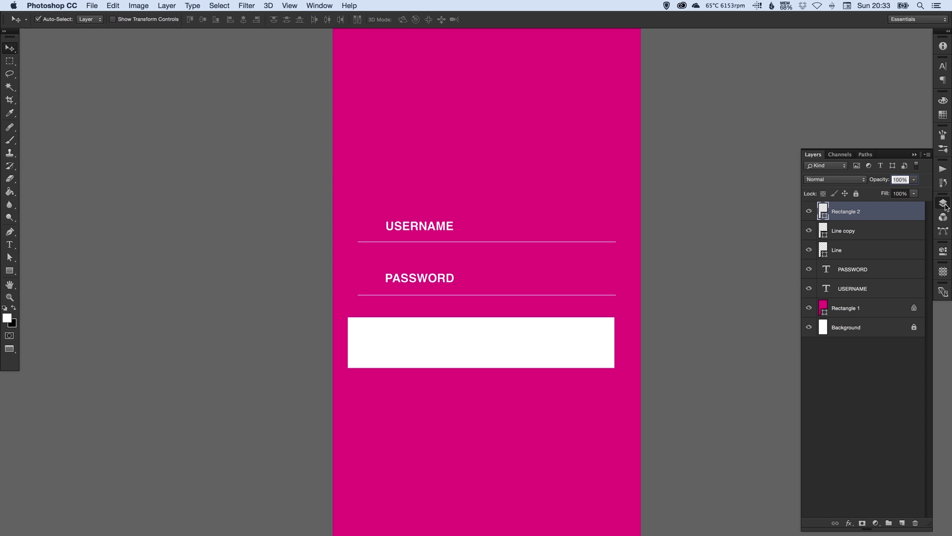
{"action": "double_click", "coordinate": [823, 211]}
{"action": "left_click_drag", "start_coordinate": [573, 254], "coordinate": [574, 283]}
{"action": "left_click", "coordinate": [736, 173]}
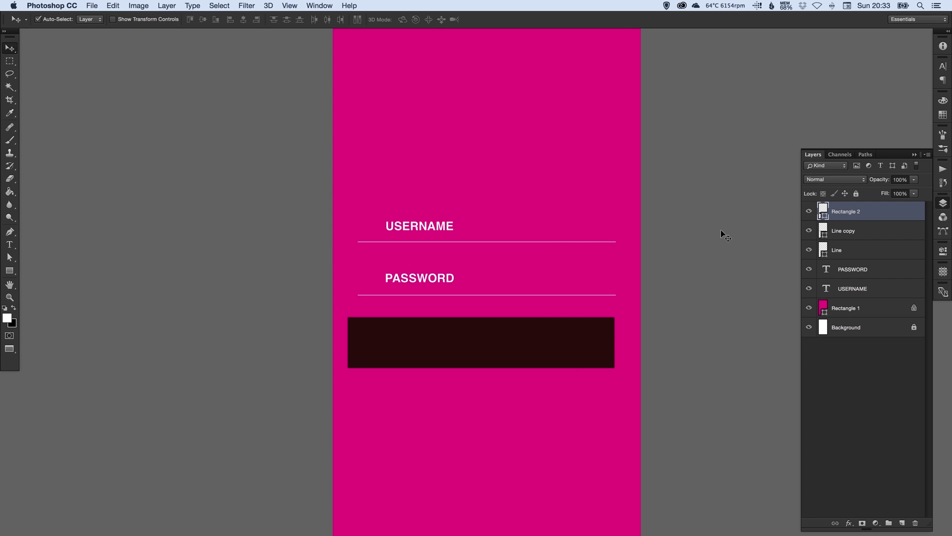
Step: Duplicate PASSWORD onto the button, retype it as LOG IN, and make it 60 pt centred text
{"action": "left_click", "coordinate": [418, 280]}
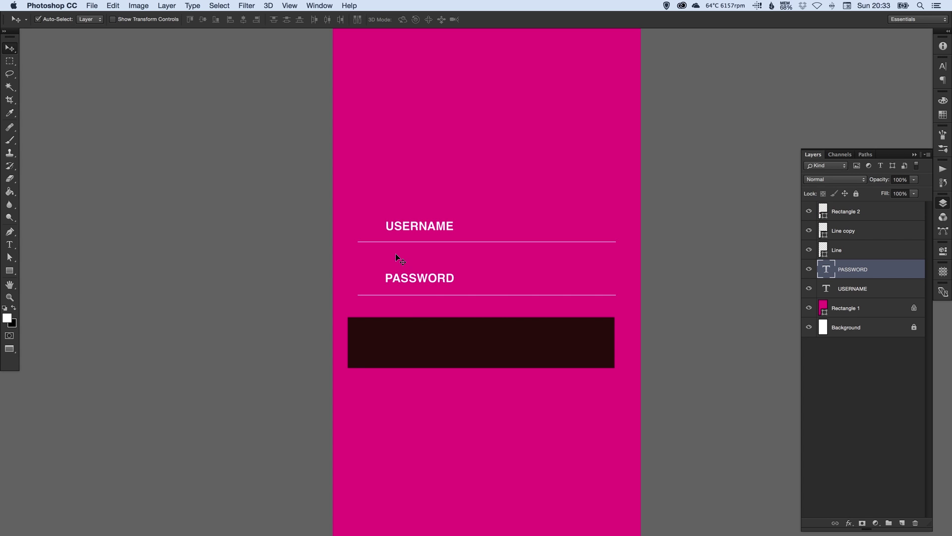
{"action": "key", "text": "super+j"}
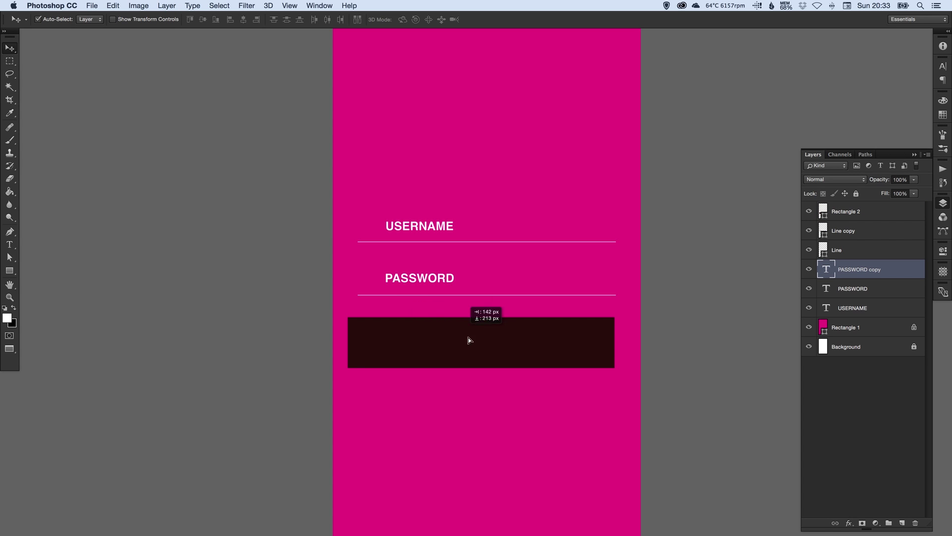
{"action": "left_click_drag", "start_coordinate": [848, 271], "coordinate": [886, 210]}
{"action": "key", "text": "t"}
{"action": "double_click", "coordinate": [481, 345]}
{"action": "type", "text": "LOG IN"}
{"action": "key", "text": "super+a"}
{"action": "left_click", "coordinate": [230, 19]}
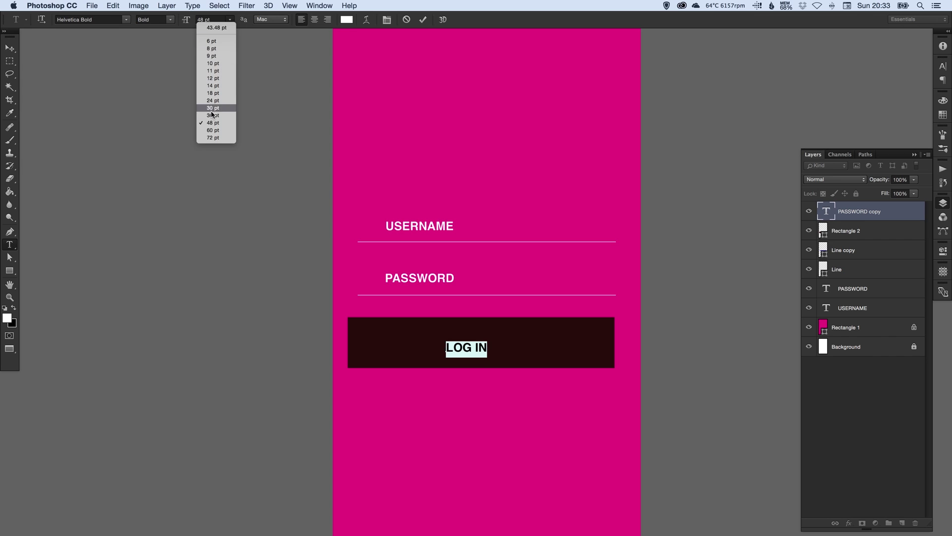
{"action": "left_click", "coordinate": [213, 130]}
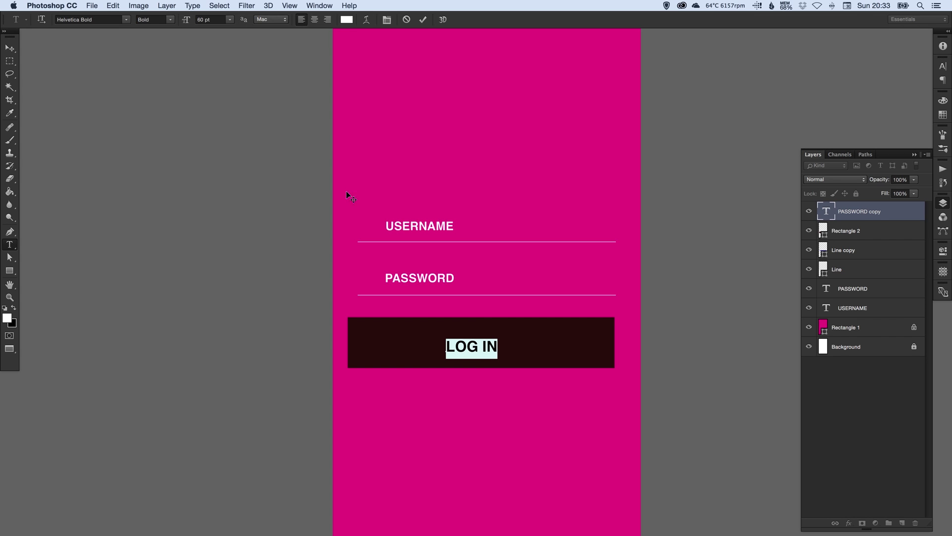
{"action": "left_click", "coordinate": [314, 20]}
{"action": "left_click", "coordinate": [9, 48]}
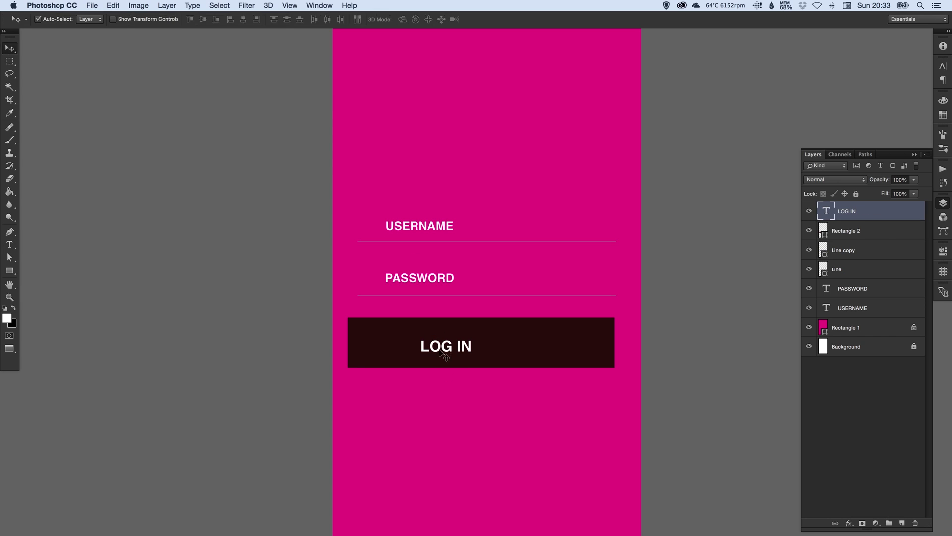
Step: Centre LOG IN horizontally and vertically on the Rectangle 2 button
{"action": "left_click", "coordinate": [535, 339], "text": "shift"}
{"action": "left_click", "coordinate": [243, 20]}
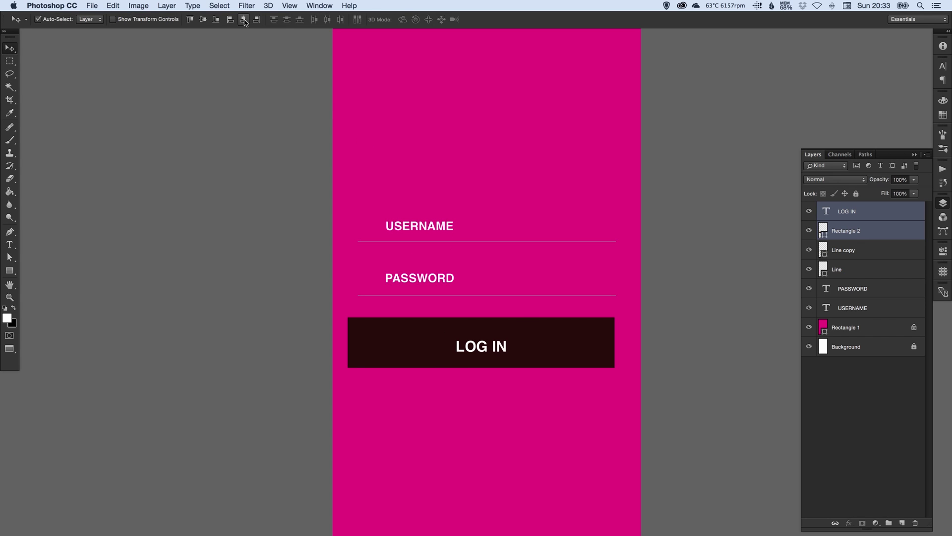
{"action": "left_click", "coordinate": [491, 354]}
{"action": "left_click", "coordinate": [485, 345], "text": "super"}
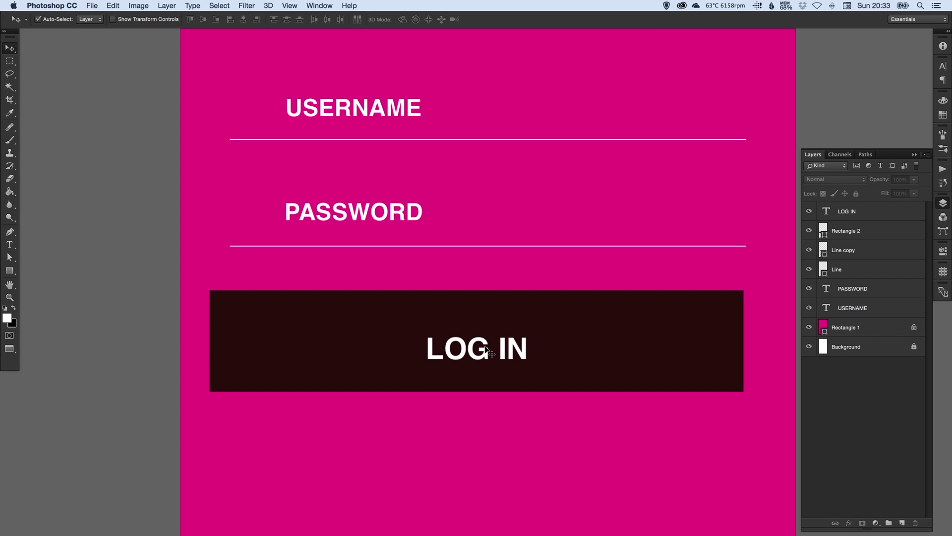
{"action": "left_click", "coordinate": [494, 327], "text": "shift"}
{"action": "left_click", "coordinate": [202, 19]}
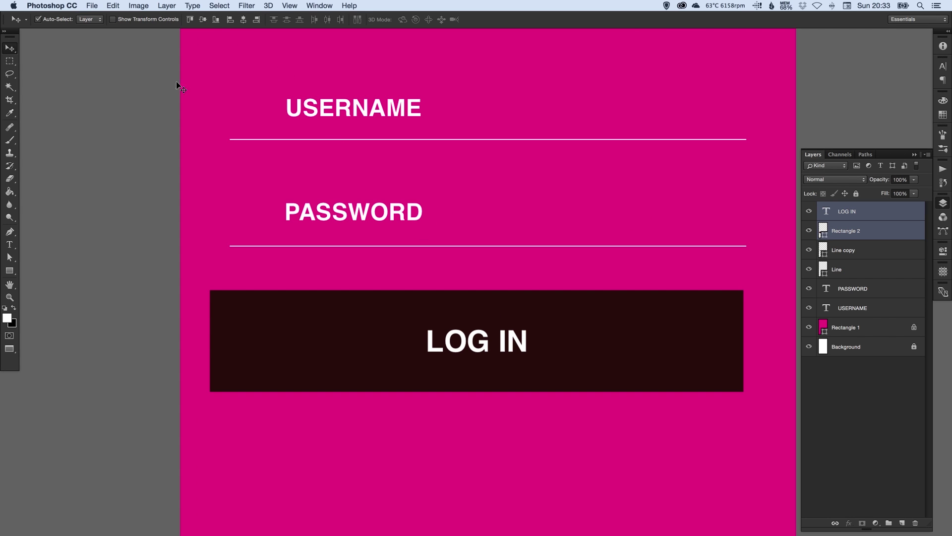
{"action": "left_click", "coordinate": [117, 213]}
Step: Move the button's left anchor points so its left edge lines up with the underlines
{"action": "key", "text": "super+minus"}
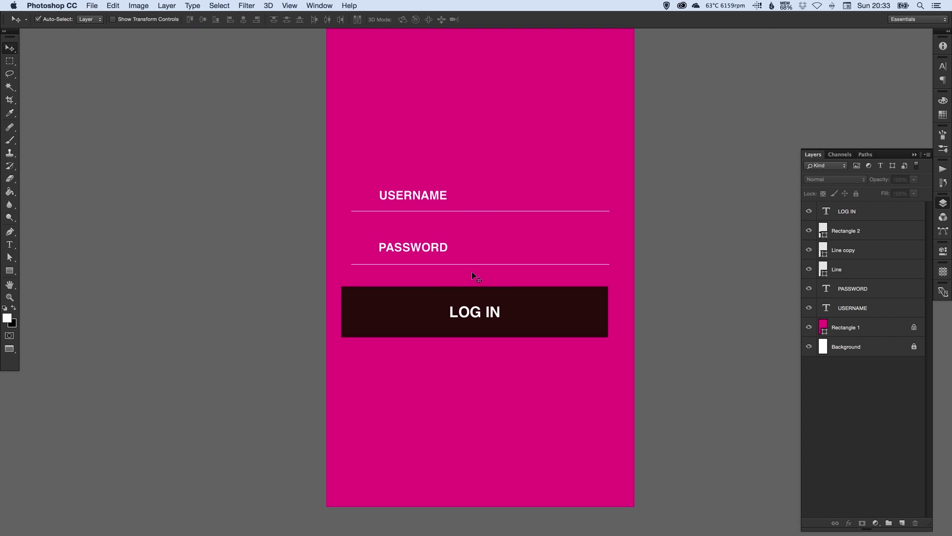
{"action": "key", "text": "super+plus"}
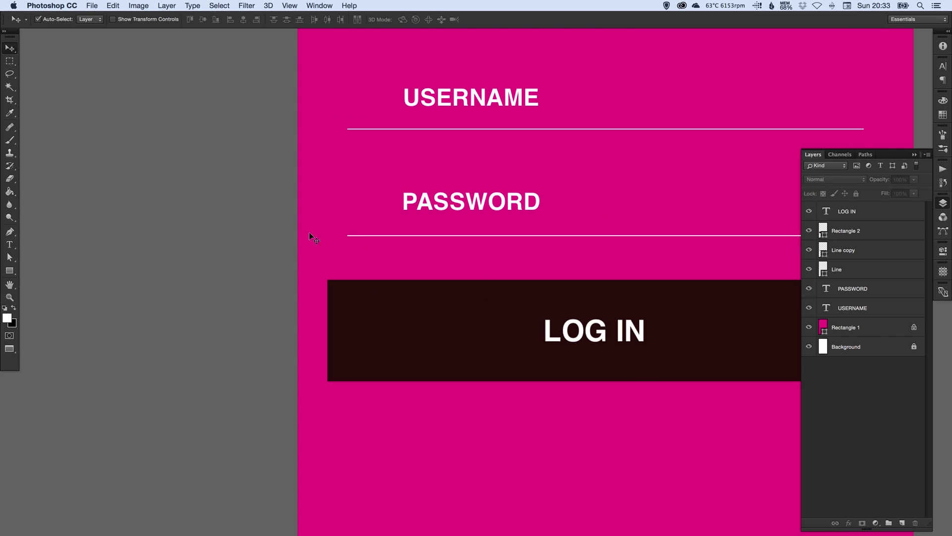
{"action": "left_click", "coordinate": [344, 303]}
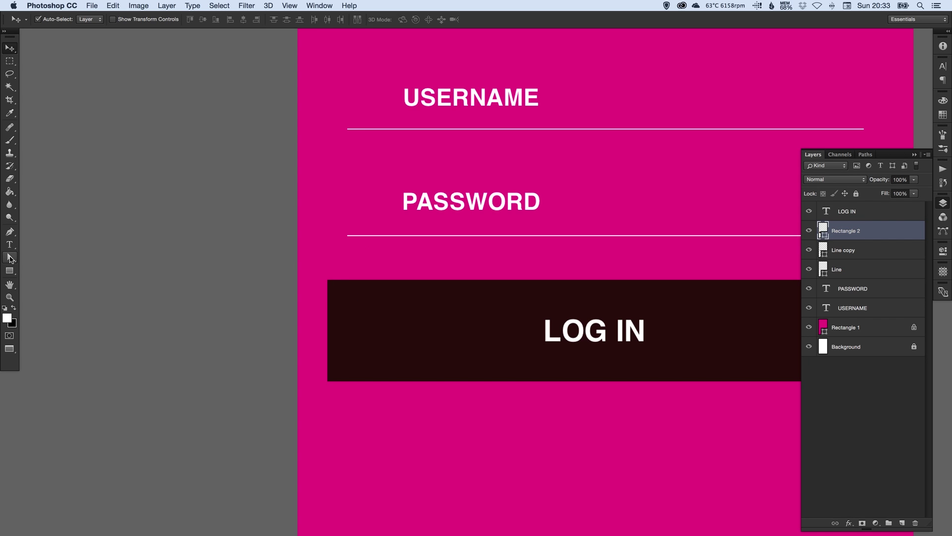
{"action": "left_click", "coordinate": [10, 258]}
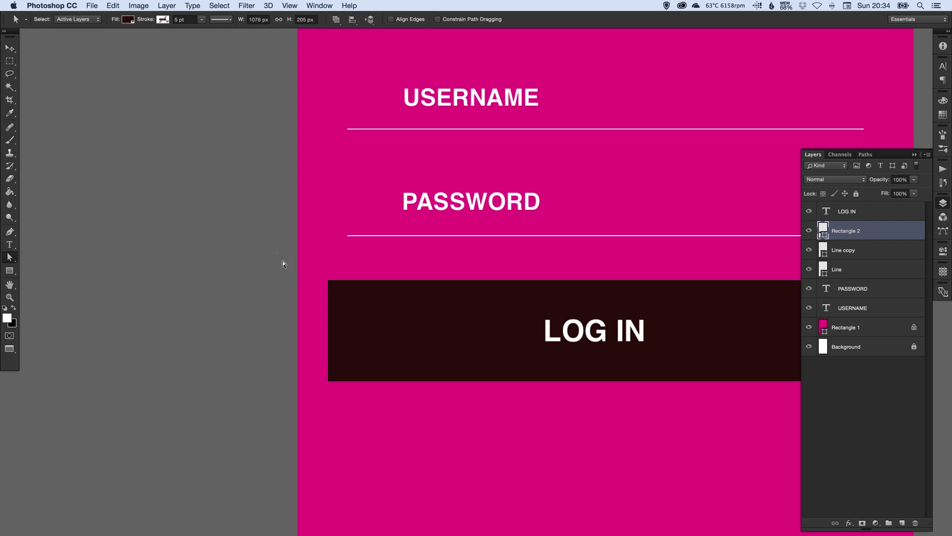
{"action": "left_click_drag", "start_coordinate": [327, 392], "coordinate": [342, 412]}
{"action": "left_click_drag", "start_coordinate": [327, 281], "coordinate": [299, 284]}
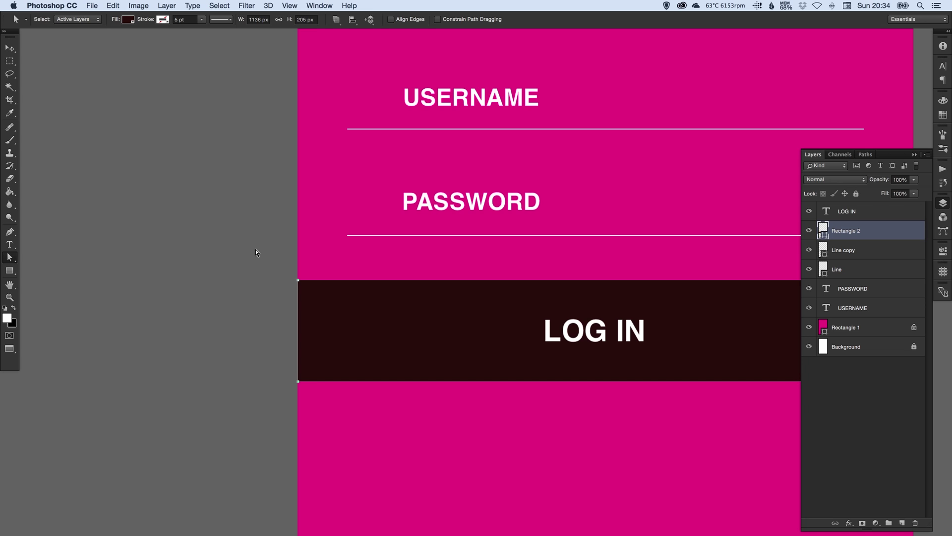
{"action": "key", "text": "shift+Right"}
{"action": "key", "text": "shift+Right"}
{"action": "key", "text": "shift+Right"}
{"action": "key", "text": "shift+Right"}
{"action": "key", "text": "shift+Right"}
{"action": "key", "text": "shift+Right"}
{"action": "key", "text": "shift+Right"}
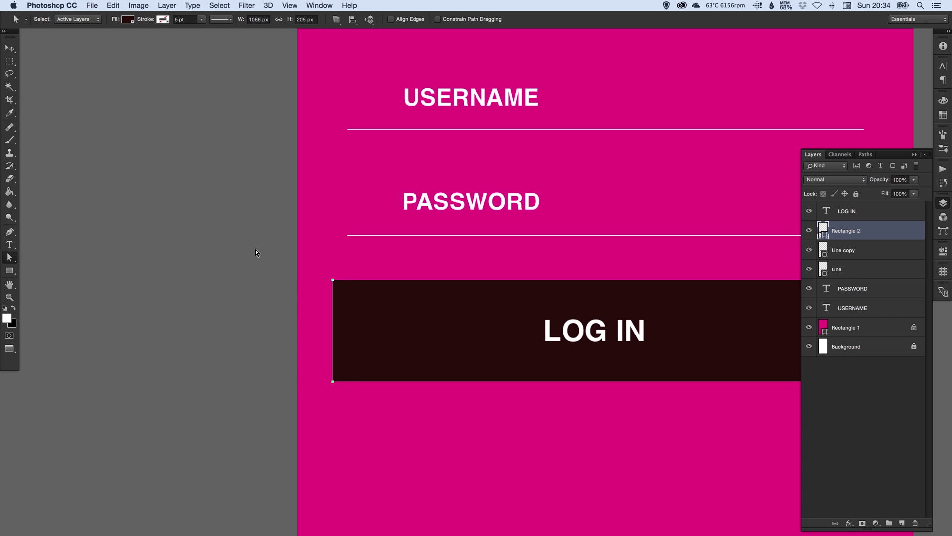
{"action": "key", "text": "shift+Right"}
{"action": "key", "text": "shift+Right"}
{"action": "key", "text": "shift+Right"}
{"action": "key", "text": "v"}
Step: Move the right anchor points to match the underlines, making the button 1042 × 205 px
{"action": "scroll", "coordinate": [278, 246], "scroll_direction": "right", "scroll_amount": 3}
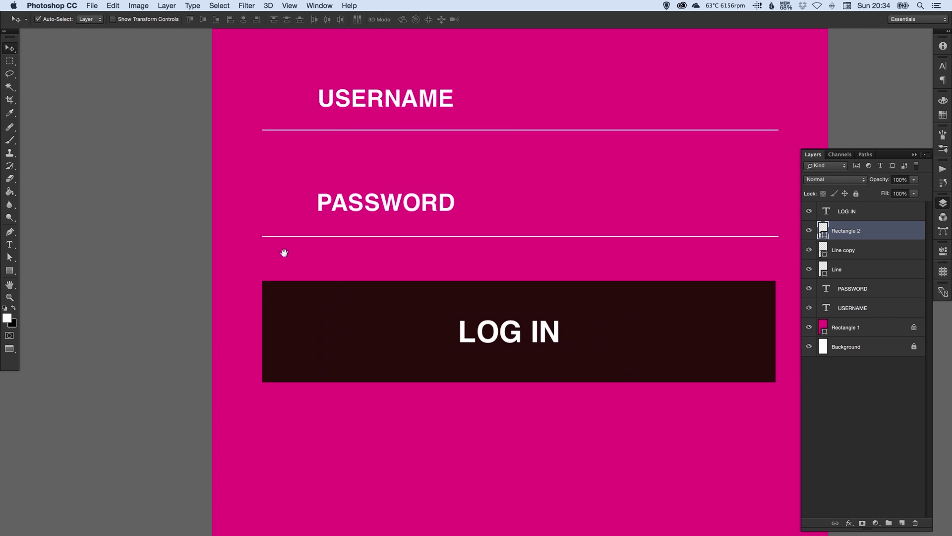
{"action": "scroll", "coordinate": [536, 272], "scroll_direction": "right", "scroll_amount": 8}
{"action": "key", "text": "a"}
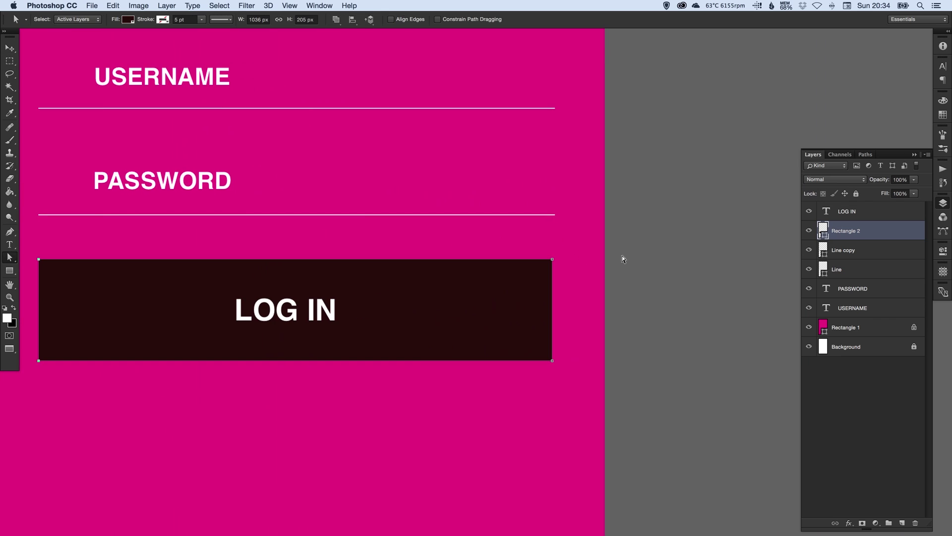
{"action": "left_click_drag", "start_coordinate": [553, 370], "coordinate": [542, 384]}
{"action": "left_click_drag", "start_coordinate": [552, 258], "coordinate": [604, 249]}
{"action": "key", "text": "shift+Left"}
{"action": "key", "text": "shift+Left"}
{"action": "key", "text": "shift+Left"}
{"action": "key", "text": "shift+Left"}
{"action": "key", "text": "shift+Left"}
{"action": "key", "text": "shift+Left"}
{"action": "key", "text": "shift+Left"}
{"action": "key", "text": "shift+Left"}
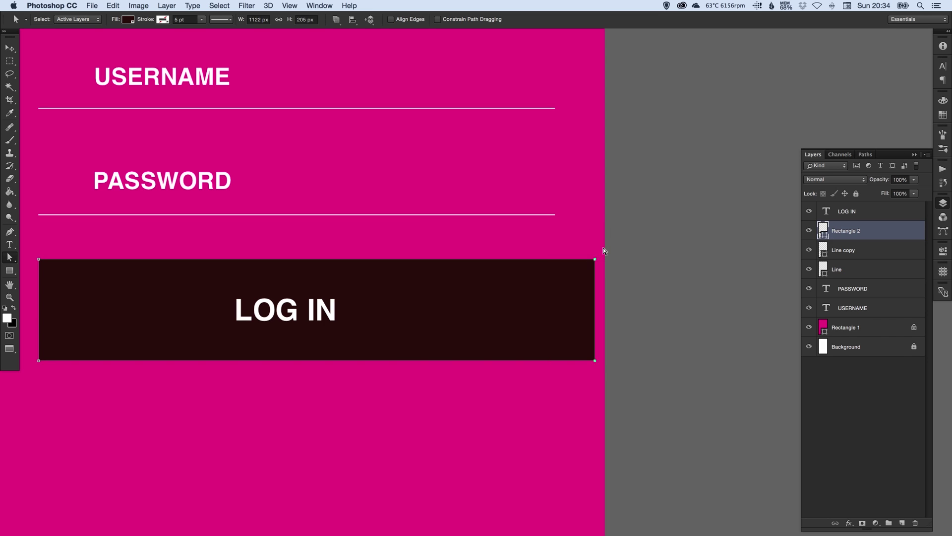
{"action": "key", "text": "shift+Left"}
{"action": "key", "text": "shift+Left"}
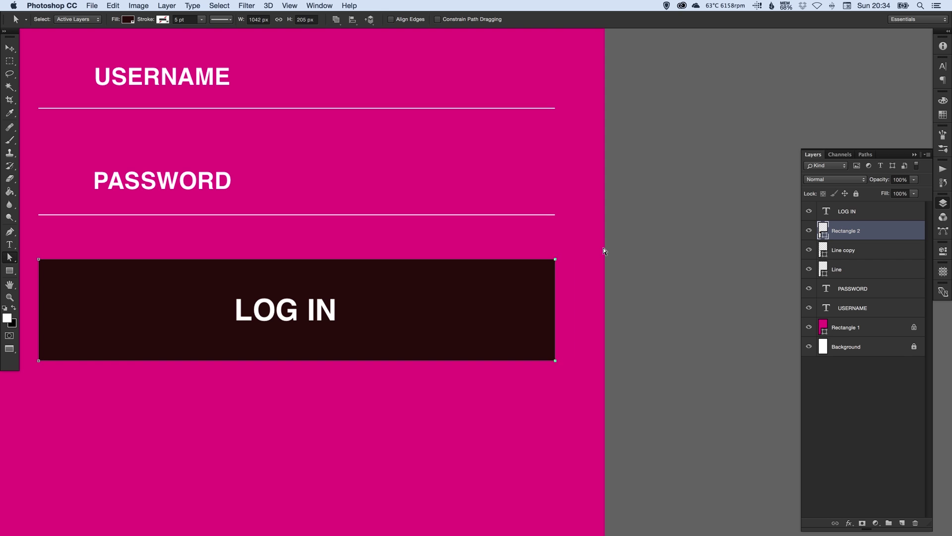
{"action": "key", "text": "v"}
{"action": "key", "text": "super+minus"}
{"action": "key", "text": "super+minus"}
{"action": "scroll", "coordinate": [377, 268], "scroll_direction": "left", "scroll_amount": 4}
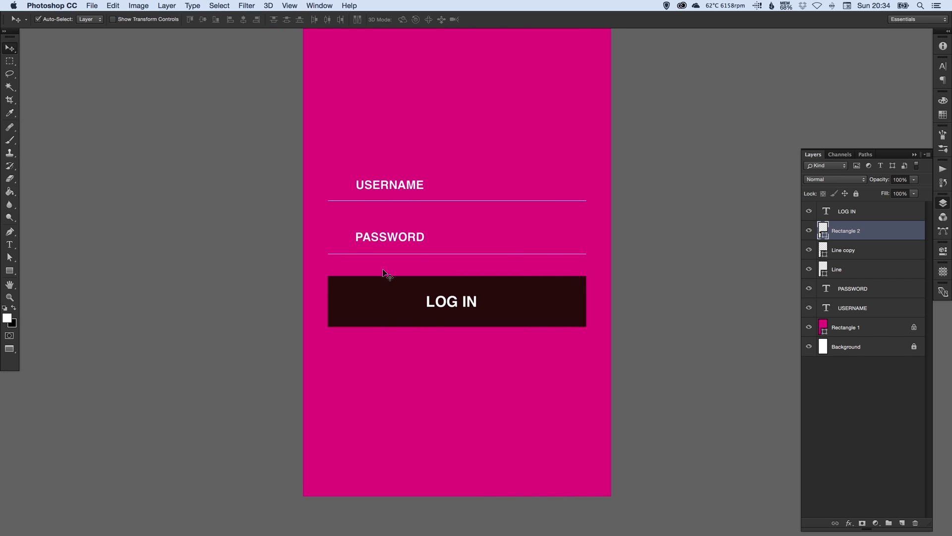
Step: Nudge the LOG IN text and button rectangle slightly lower under the password underline
{"action": "left_click", "coordinate": [496, 303], "text": "shift"}
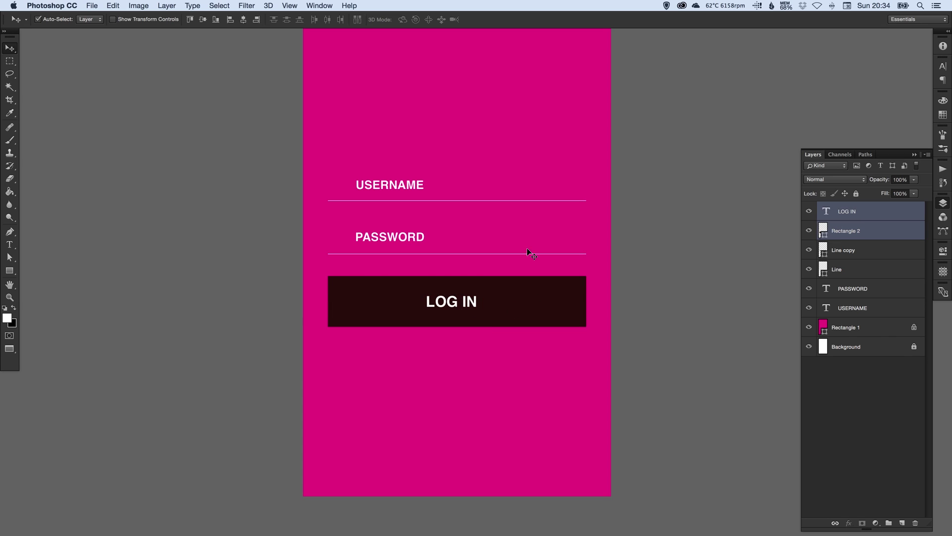
{"action": "key", "text": "shift+Down"}
{"action": "key", "text": "Up"}
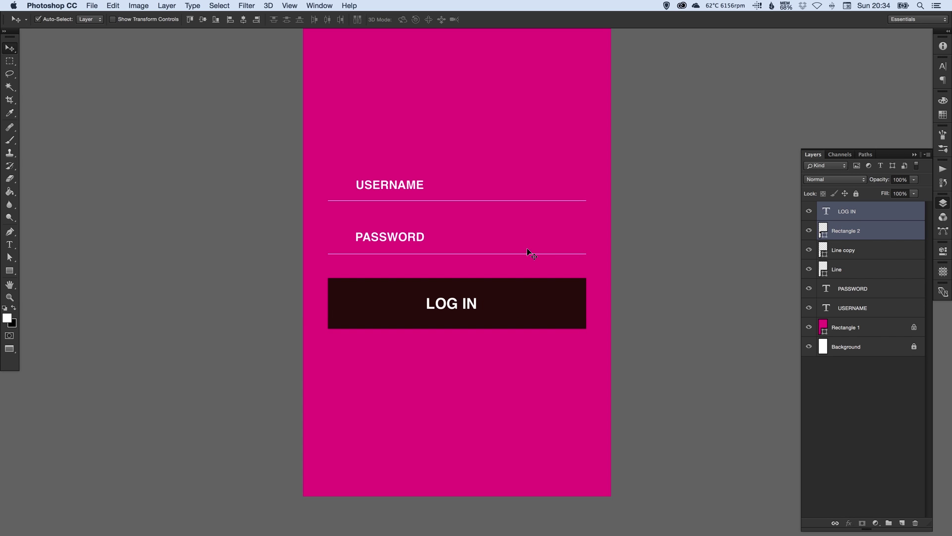
{"action": "left_click_drag", "start_coordinate": [486, 213], "coordinate": [507, 268]}
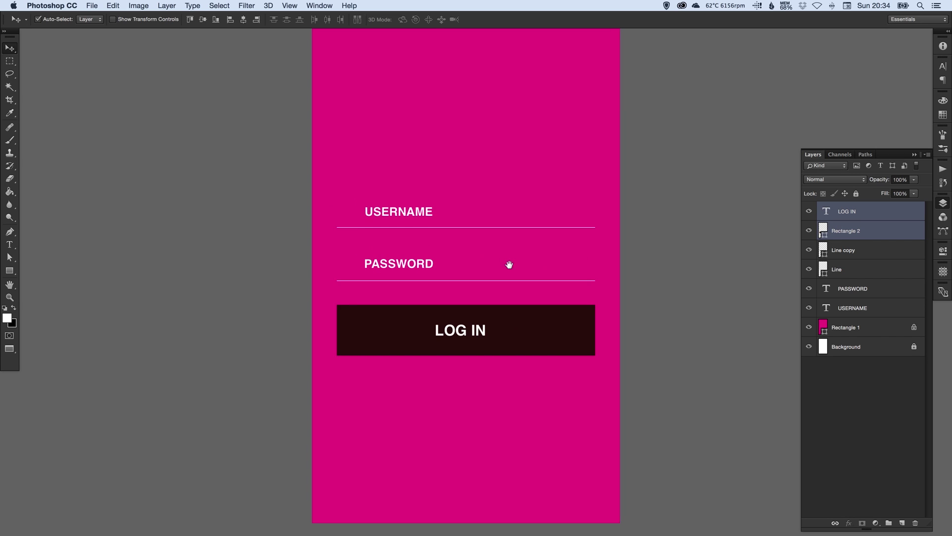
Step: Select the Rectangle 2 layer, briefly hide and show it, and begin renaming it
{"action": "key", "text": "alt+super+a"}
{"action": "left_click", "coordinate": [358, 345]}
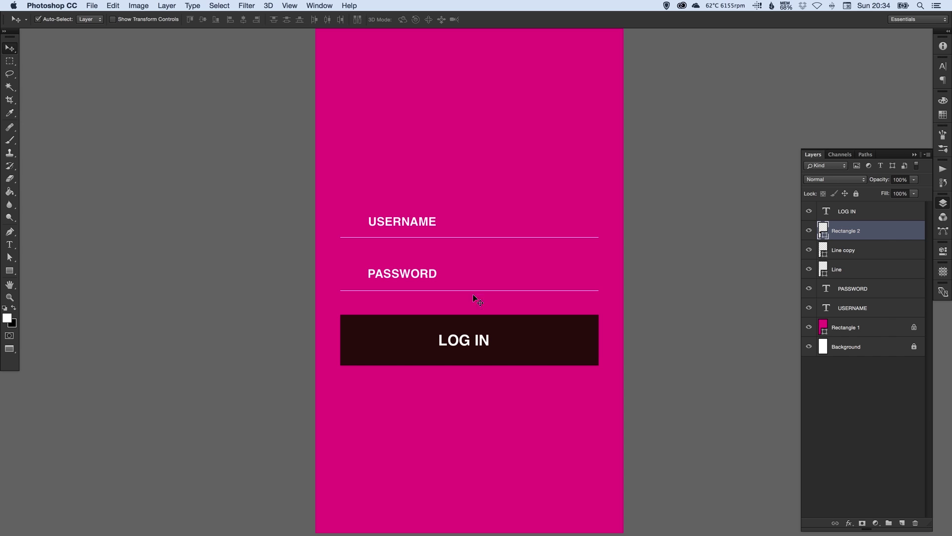
{"action": "left_click", "coordinate": [808, 230]}
{"action": "left_click", "coordinate": [809, 230]}
{"action": "double_click", "coordinate": [846, 231]}
Step: Name the layer Button and round its corners to 12 px in Properties
{"action": "type", "text": "Button"}
{"action": "key", "text": "Return"}
{"action": "left_click", "coordinate": [942, 251]}
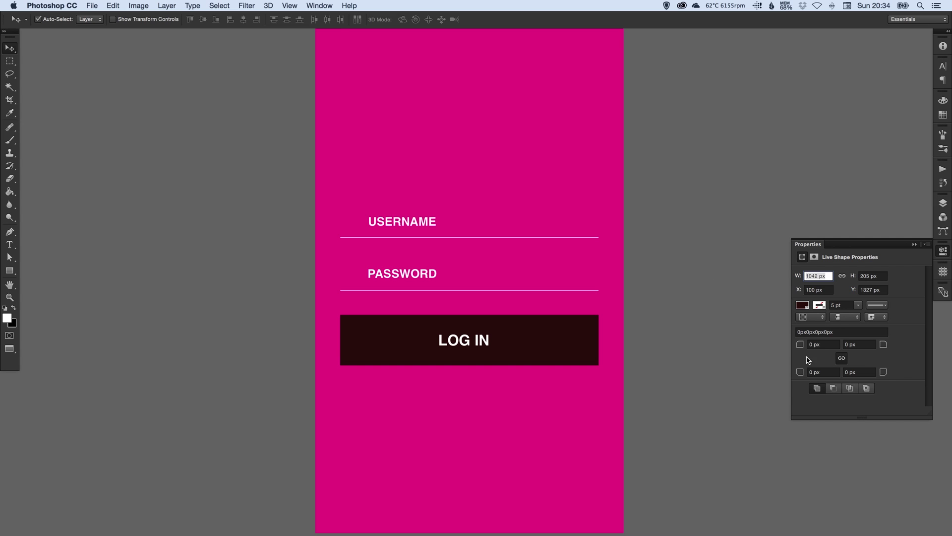
{"action": "left_click", "coordinate": [820, 344]}
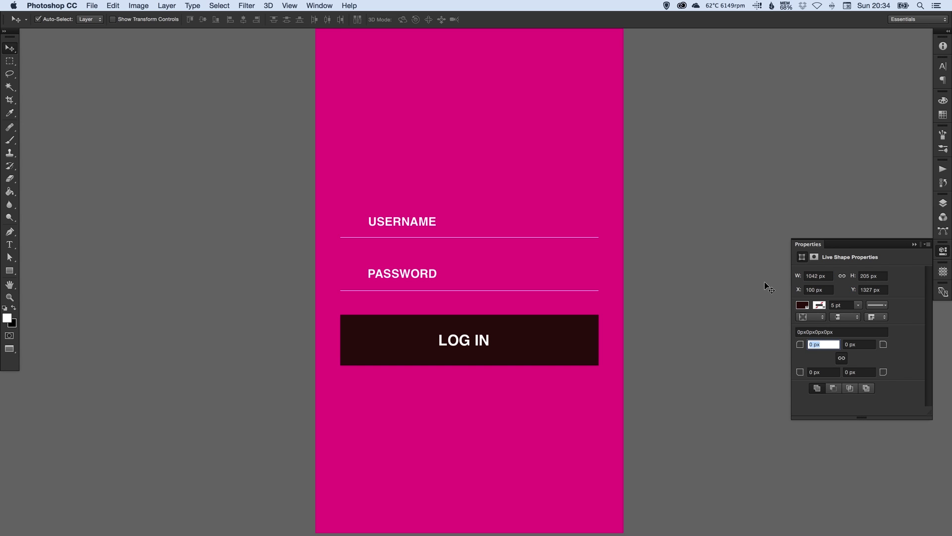
{"action": "type", "text": "12"}
{"action": "key", "text": "Return"}
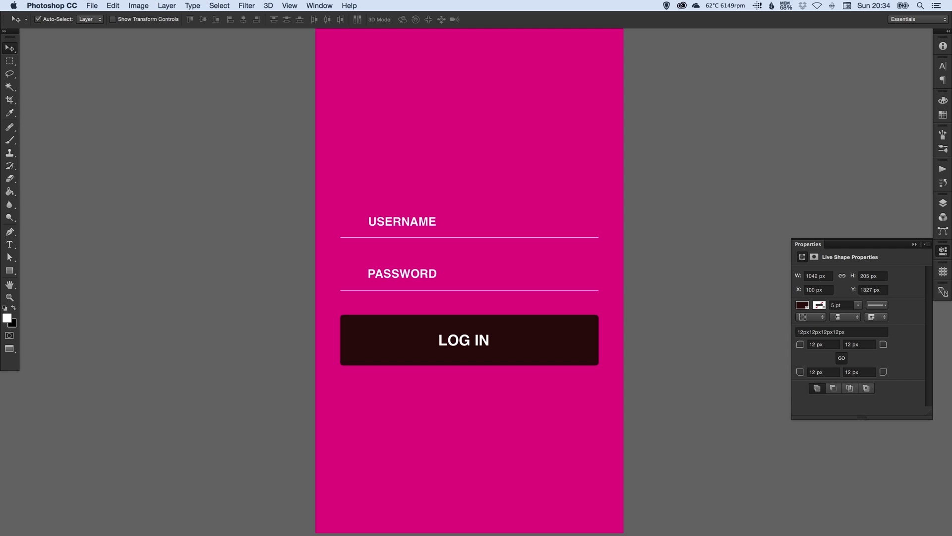
Step: Raise the button's corner radius to 16 px, then settle on 20 px
{"action": "left_click", "coordinate": [824, 343]}
{"action": "type", "text": "16"}
{"action": "key", "text": "Return"}
{"action": "left_click", "coordinate": [823, 344]}
{"action": "type", "text": "20"}
{"action": "key", "text": "Return"}
{"action": "left_click", "coordinate": [942, 251]}
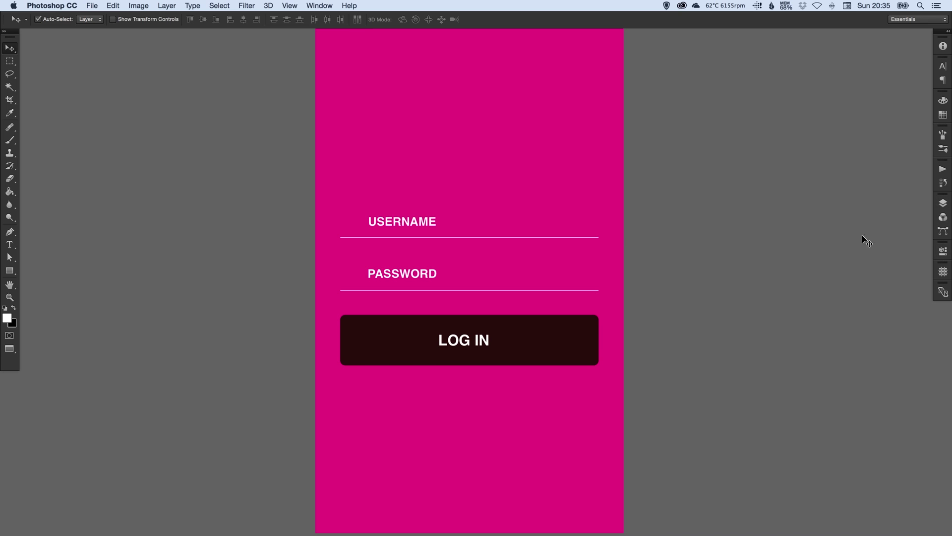
{"action": "left_click_drag", "start_coordinate": [619, 245], "coordinate": [651, 313]}
Step: Add a LOGO text line above the form and enlarge it with Free Transform
{"action": "key", "text": "t"}
{"action": "left_click", "coordinate": [454, 177]}
{"action": "key", "text": "super+a"}
{"action": "key", "text": "super+Return"}
{"action": "key", "text": "super+t"}
{"action": "left_click_drag", "start_coordinate": [467, 171], "coordinate": [576, 118]}
{"action": "key", "text": "Return"}
Step: Set the LOGO letter tracking to -50 in the Character panel
{"action": "left_click", "coordinate": [523, 151]}
{"action": "key", "text": "super+a"}
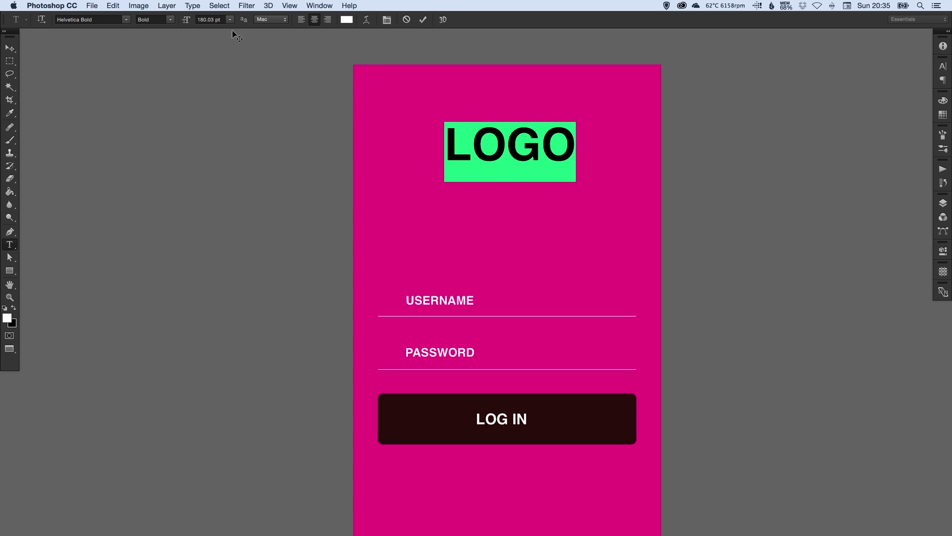
{"action": "left_click", "coordinate": [943, 66]}
{"action": "left_click", "coordinate": [903, 96]}
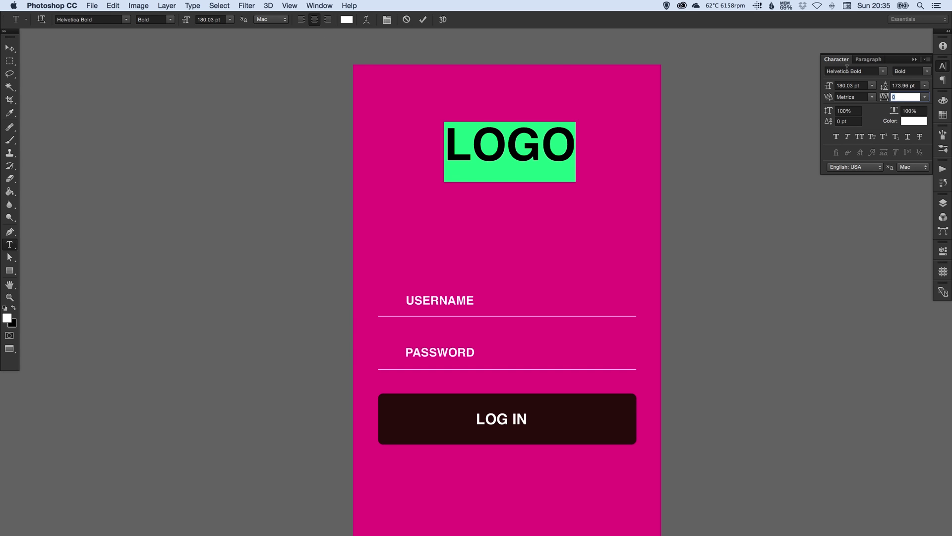
{"action": "type", "text": "-30-50"}
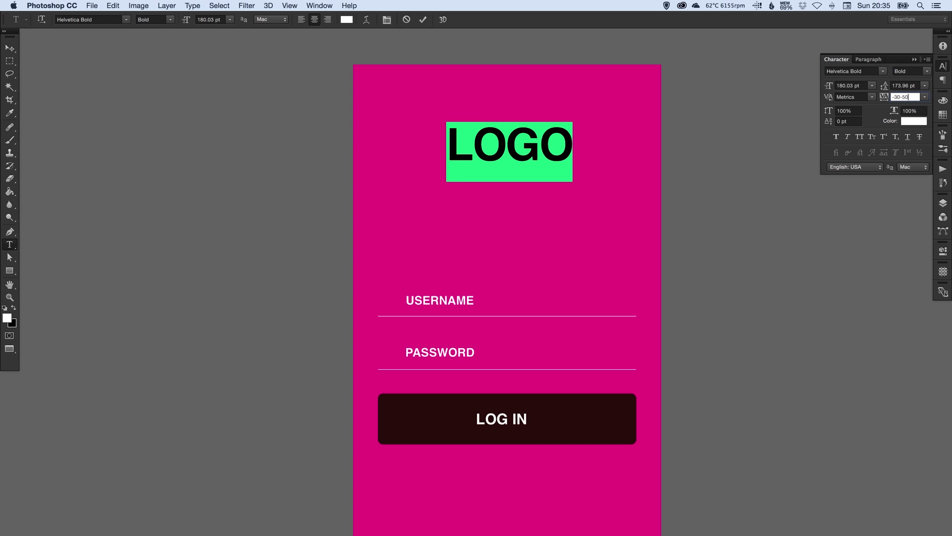
{"action": "key", "text": "super+a"}
{"action": "type", "text": "-50"}
{"action": "key", "text": "Return"}
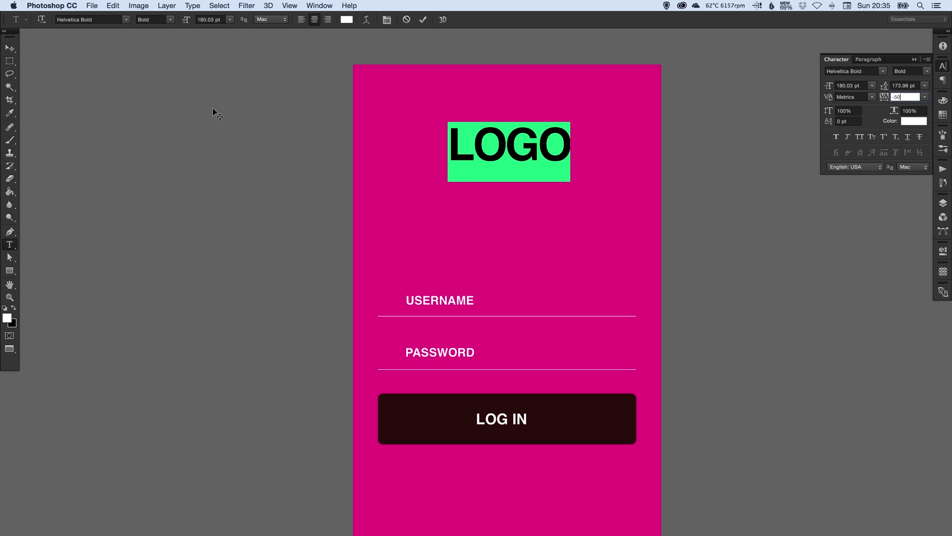
Step: Move the LOGO title down closer to the username field
{"action": "left_click", "coordinate": [10, 48]}
{"action": "left_click_drag", "start_coordinate": [505, 144], "coordinate": [501, 184]}
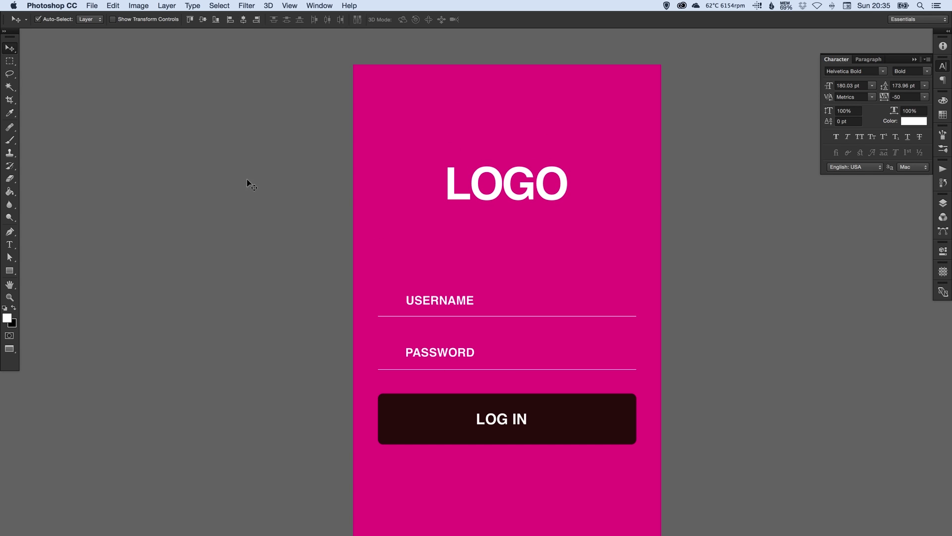
{"action": "scroll", "coordinate": [658, 205], "scroll_direction": "down", "scroll_amount": 2}
{"action": "left_click", "coordinate": [945, 66]}
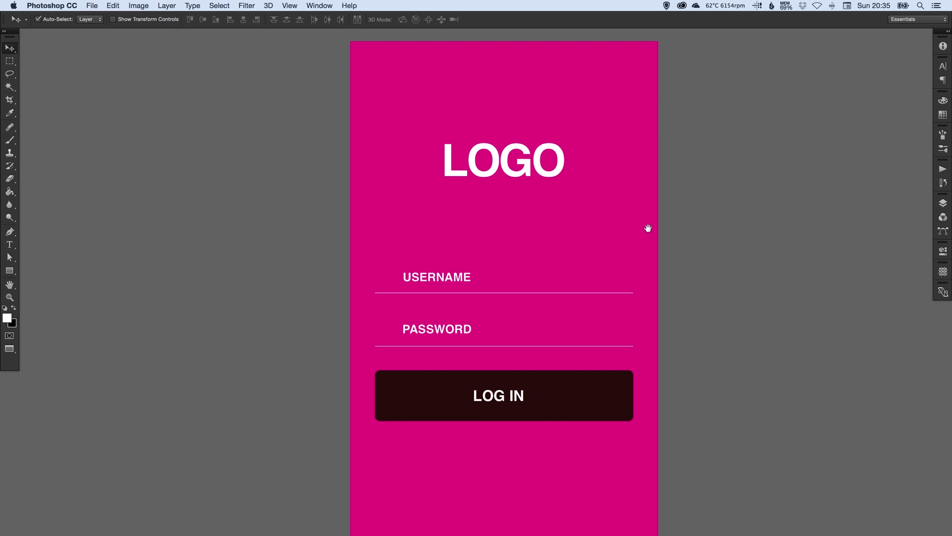
{"action": "scroll", "coordinate": [646, 219], "scroll_direction": "down", "scroll_amount": 3}
{"action": "key", "text": "z"}
{"action": "left_click", "coordinate": [429, 250]}
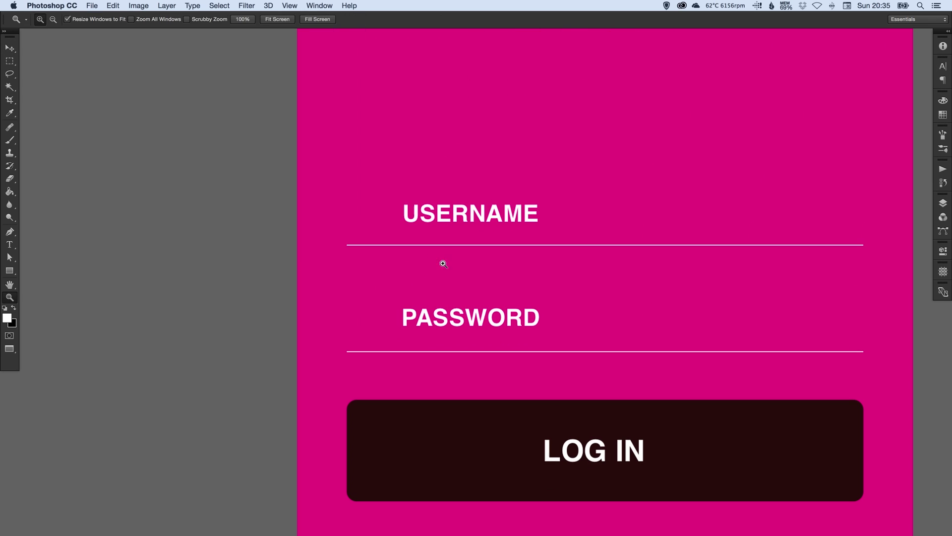
Step: Select the Custom Shape Tool and load the All shape set into the picker
{"action": "key", "text": "v"}
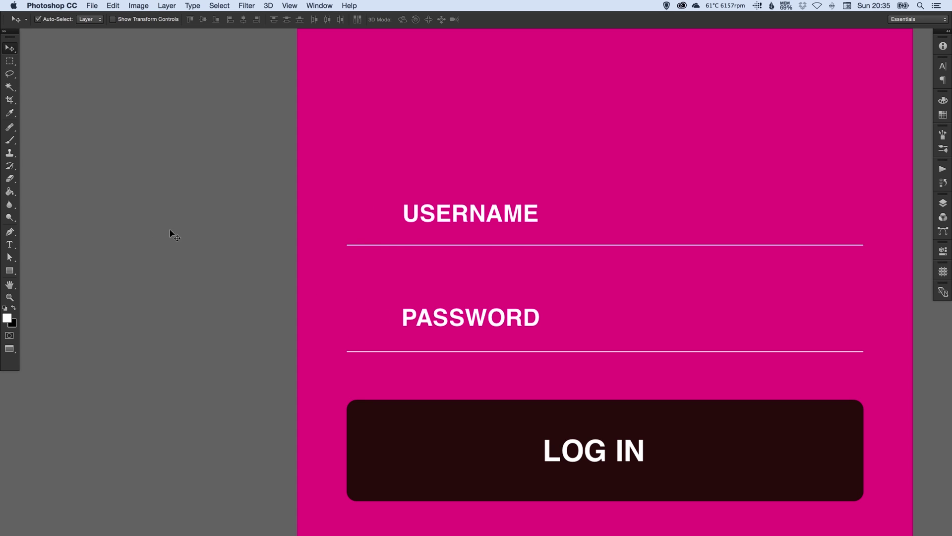
{"action": "left_click", "coordinate": [10, 270]}
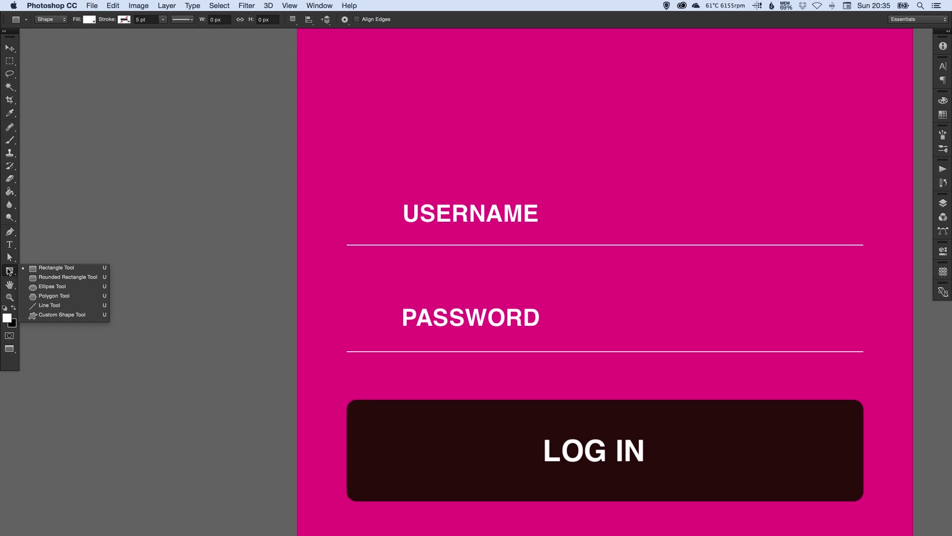
{"action": "left_click", "coordinate": [55, 315]}
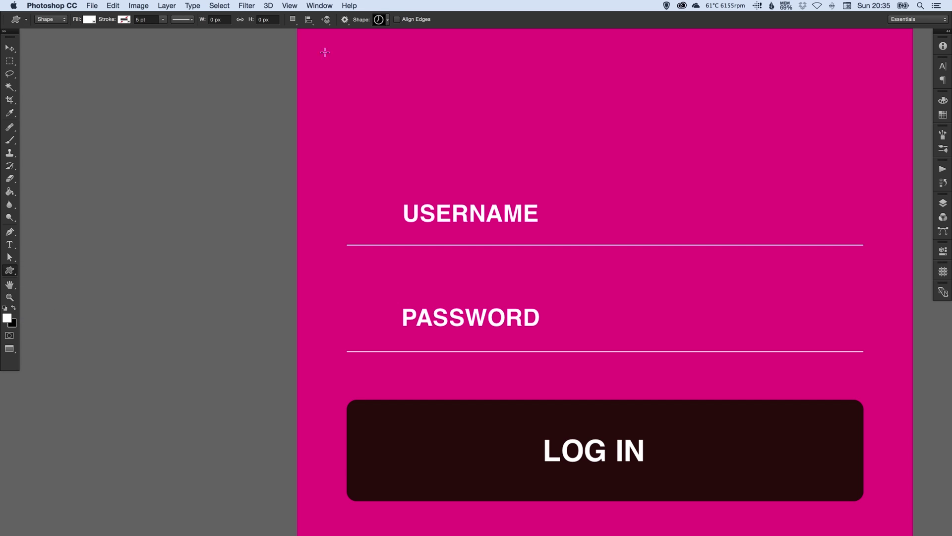
{"action": "left_click", "coordinate": [388, 19]}
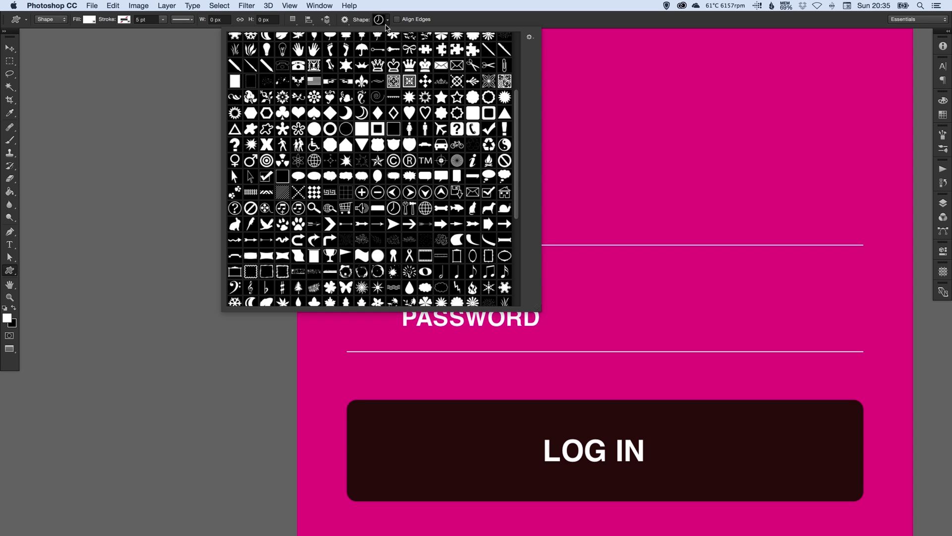
{"action": "left_click", "coordinate": [531, 38]}
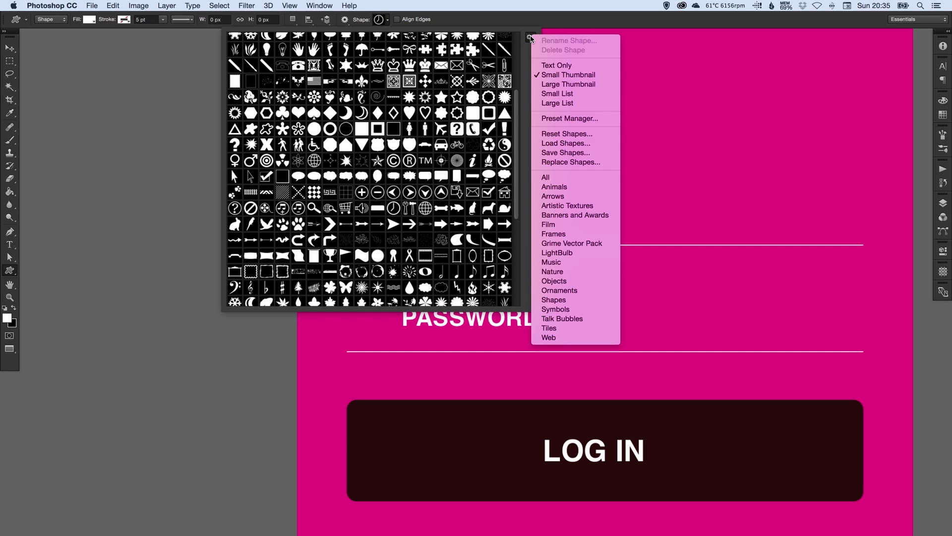
{"action": "left_click", "coordinate": [570, 180]}
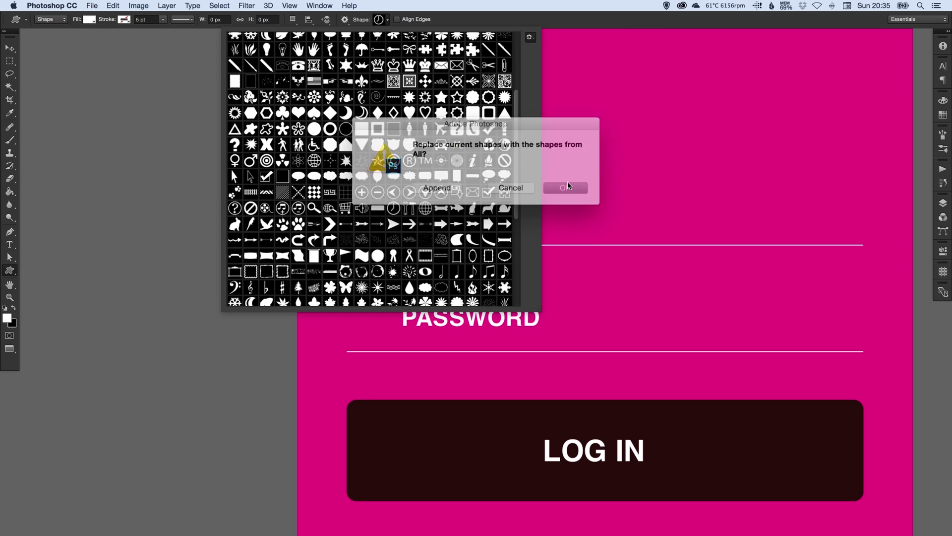
{"action": "left_click", "coordinate": [437, 185]}
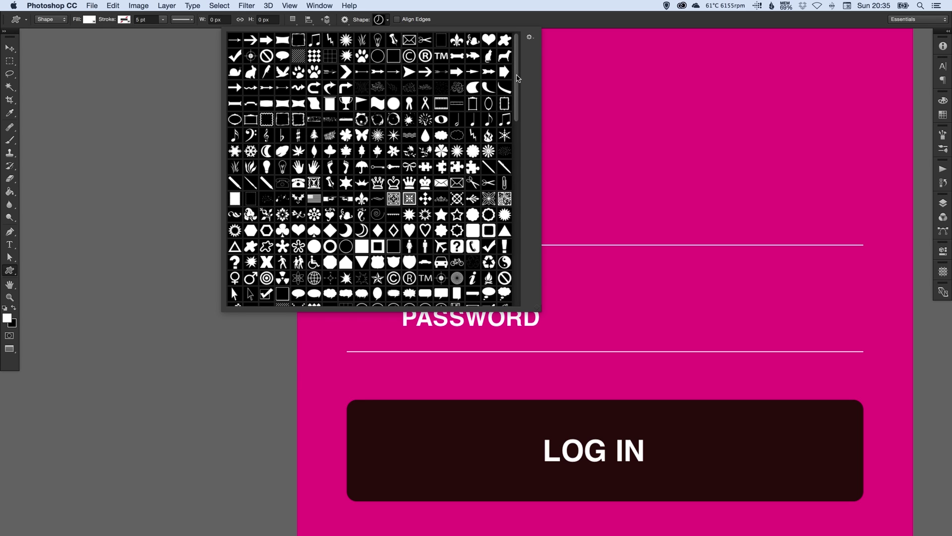
Step: Pick the hand shape and draw it in white beside the USERNAME label
{"action": "left_click_drag", "start_coordinate": [517, 77], "coordinate": [506, 154]}
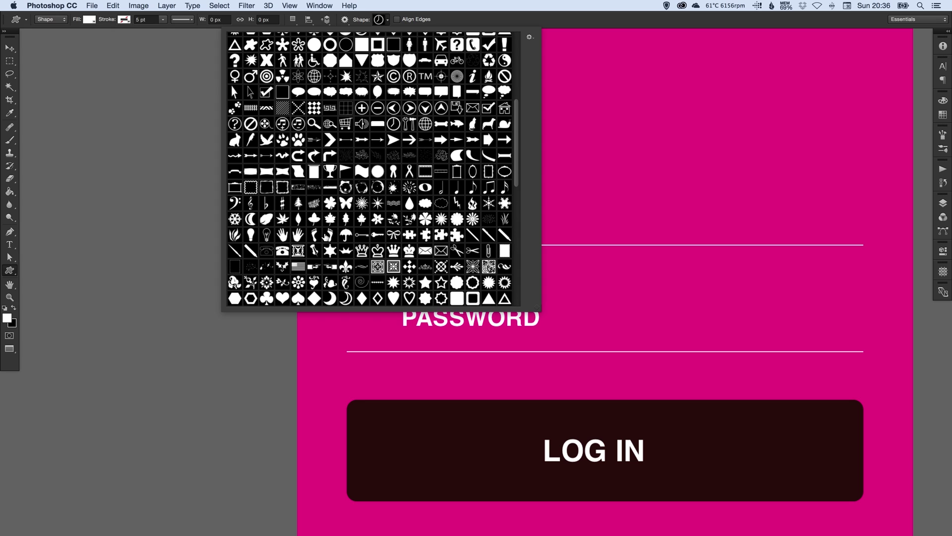
{"action": "left_click", "coordinate": [298, 235]}
{"action": "left_click_drag", "start_coordinate": [578, 119], "coordinate": [357, 227]}
{"action": "key", "text": "v"}
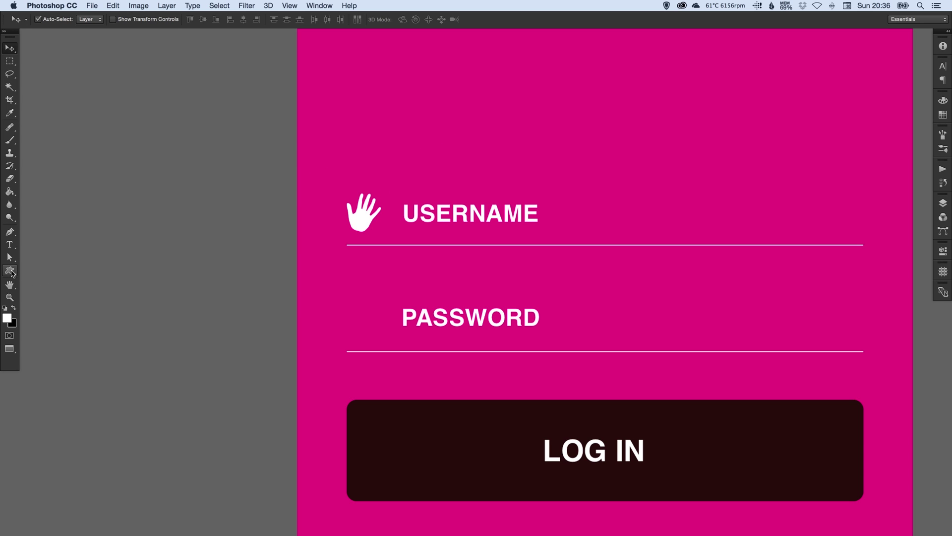
Step: Zoom in on the USERNAME and PASSWORD fields, then browse the custom shape picker without choosing
{"action": "key", "text": "z"}
{"action": "left_click", "coordinate": [436, 292]}
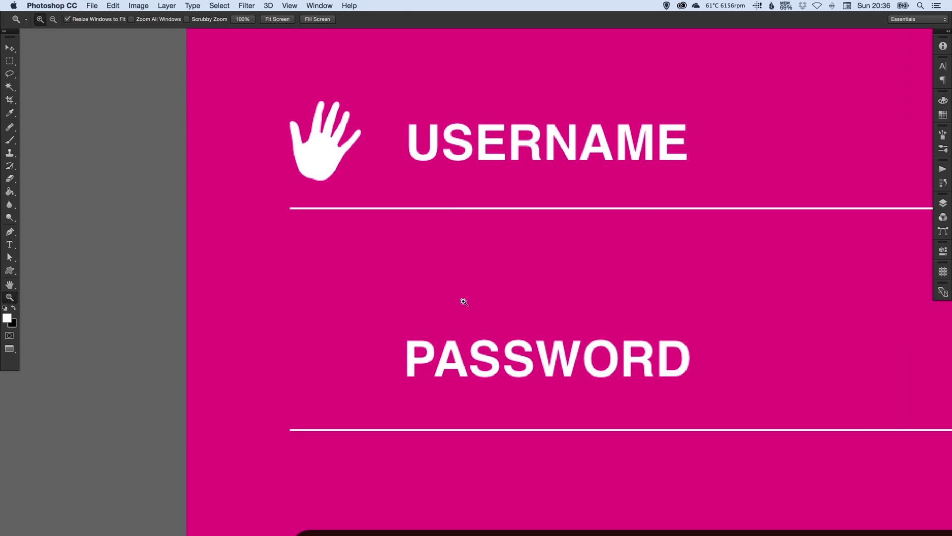
{"action": "key", "text": "v"}
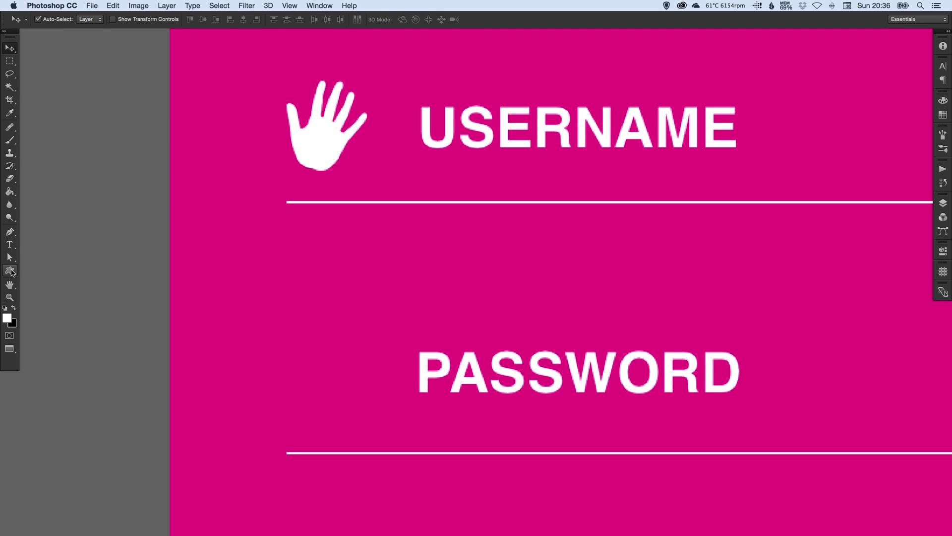
{"action": "left_click", "coordinate": [10, 271]}
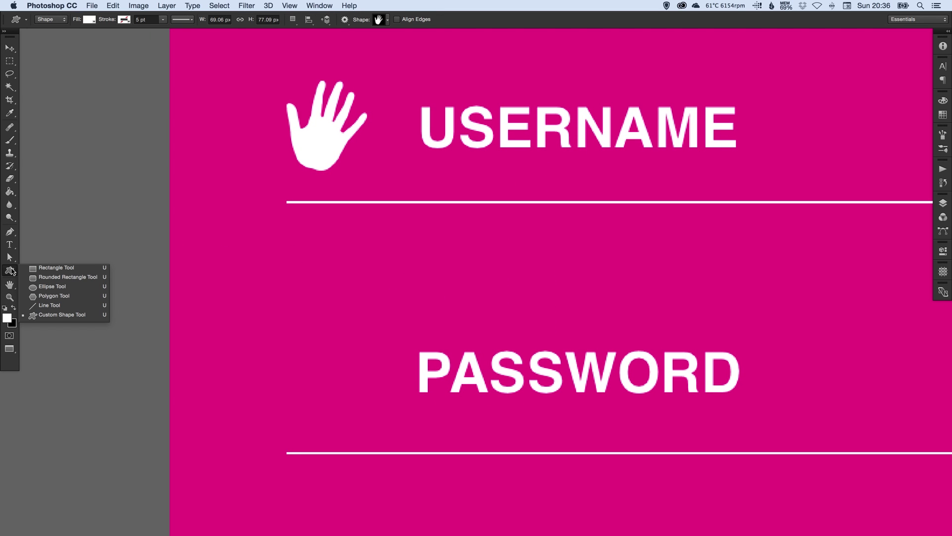
{"action": "left_click", "coordinate": [389, 22]}
{"action": "left_click", "coordinate": [388, 21]}
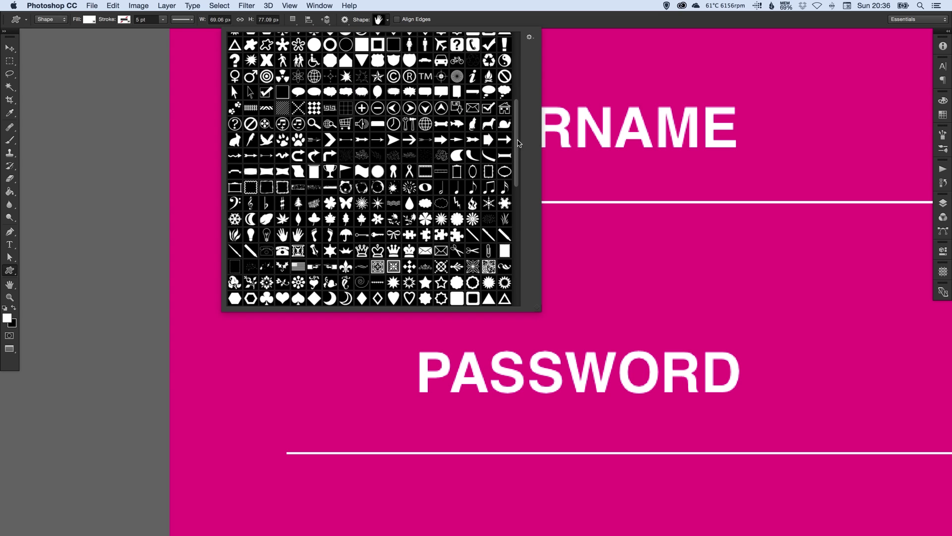
{"action": "left_click_drag", "start_coordinate": [517, 144], "coordinate": [516, 167]}
{"action": "left_click", "coordinate": [390, 21]}
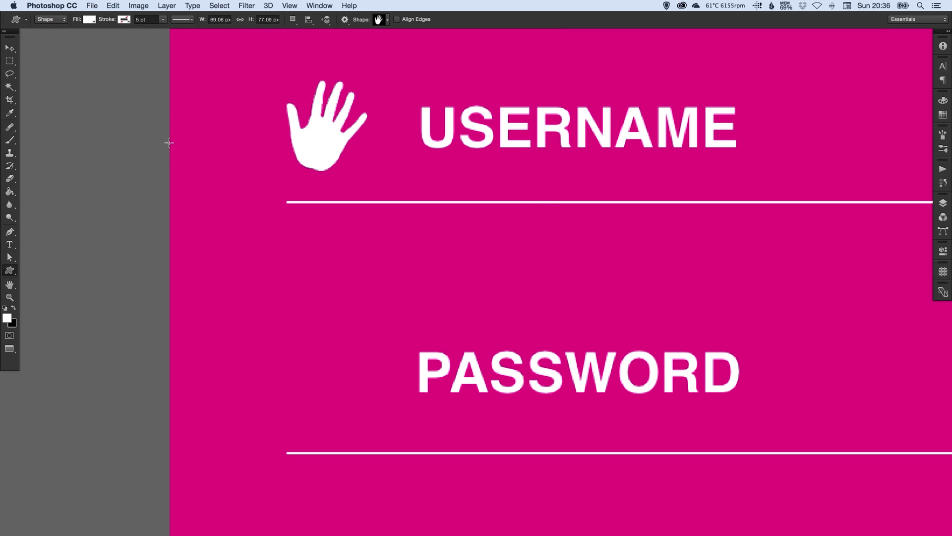
Step: Draw a circle left of PASSWORD and delete its bottom anchor to leave a half-circle
{"action": "left_click", "coordinate": [16, 272]}
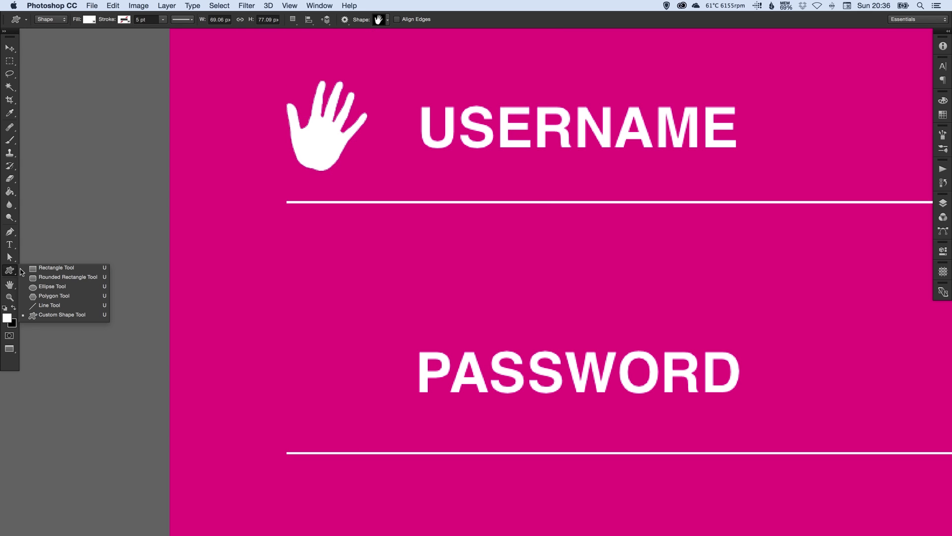
{"action": "left_click", "coordinate": [53, 286]}
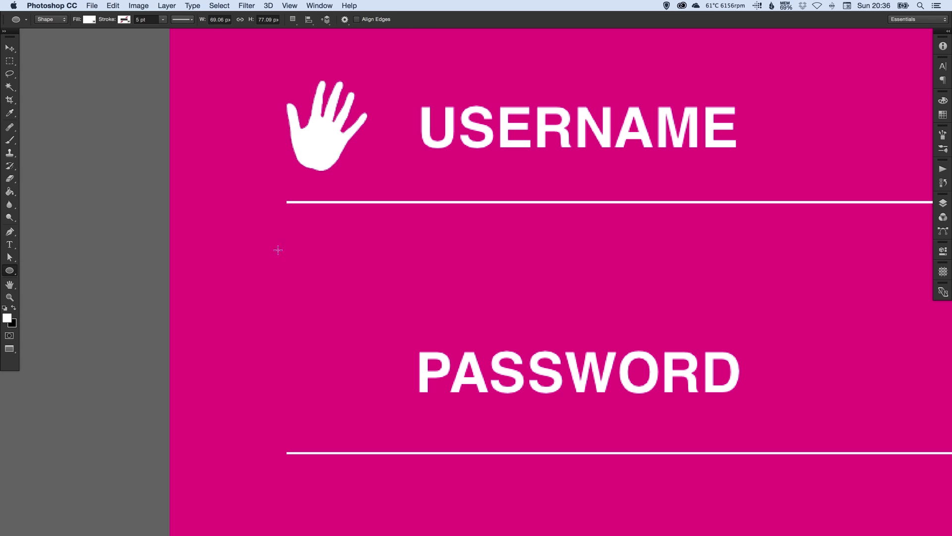
{"action": "left_click_drag", "start_coordinate": [275, 250], "coordinate": [358, 332]}
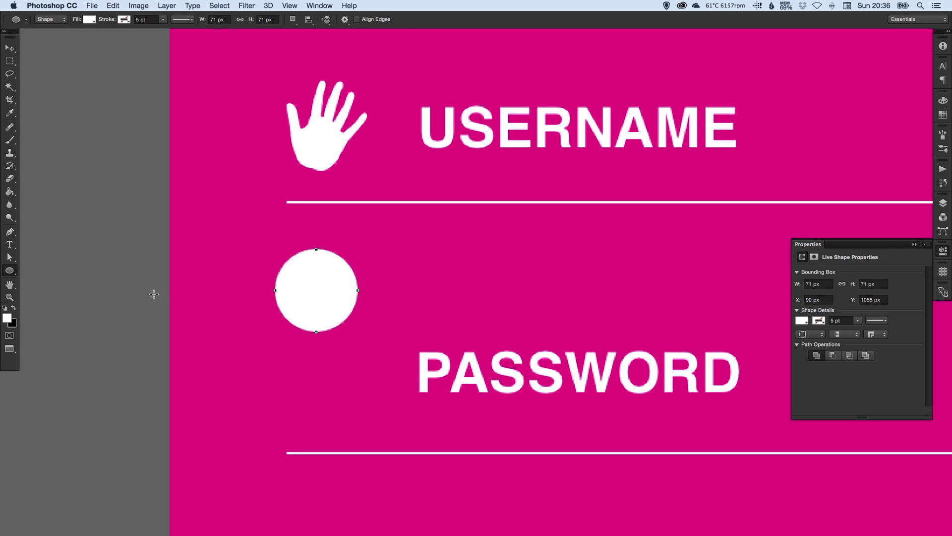
{"action": "left_click", "coordinate": [9, 257]}
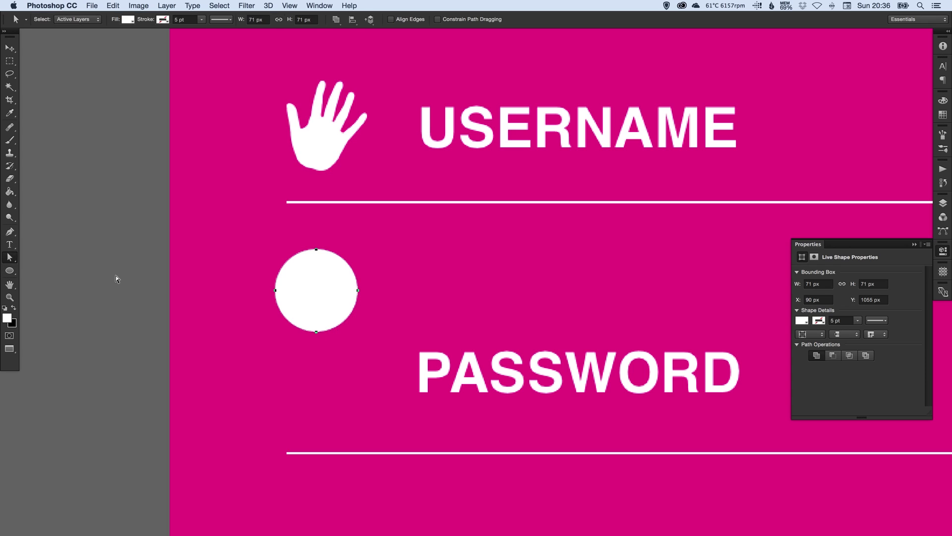
{"action": "left_click", "coordinate": [316, 331]}
{"action": "key", "text": "BackSpace"}
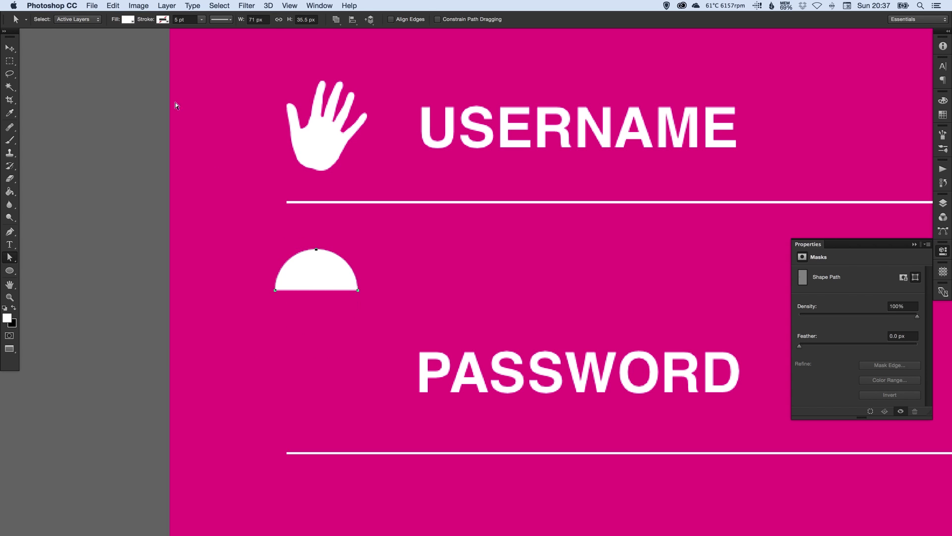
Step: Give the arc no fill and a white stroke
{"action": "left_click", "coordinate": [131, 20]}
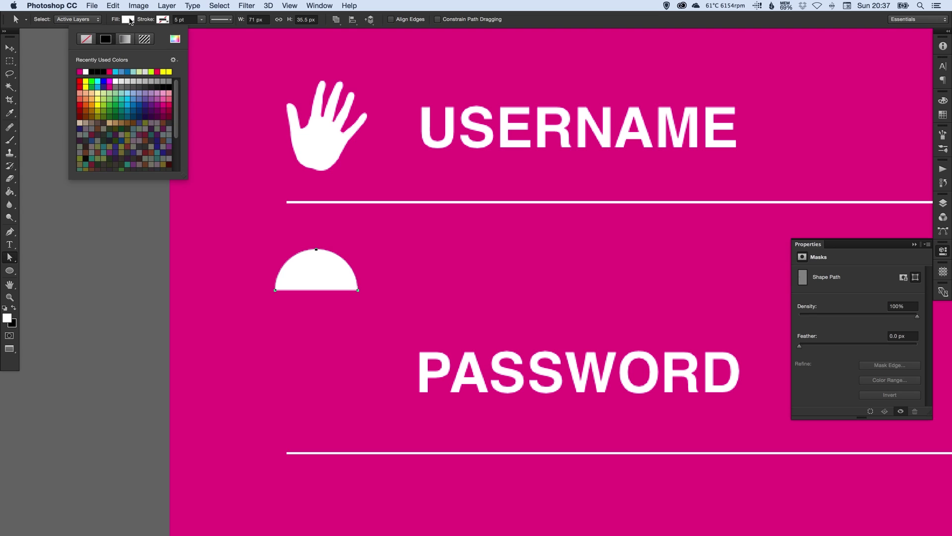
{"action": "left_click", "coordinate": [87, 40]}
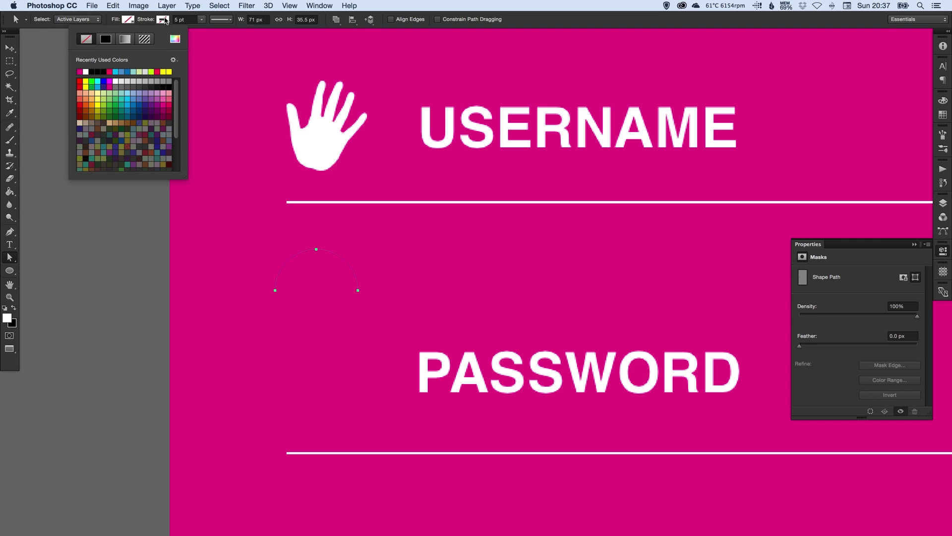
{"action": "left_click", "coordinate": [166, 21]}
{"action": "left_click", "coordinate": [165, 21]}
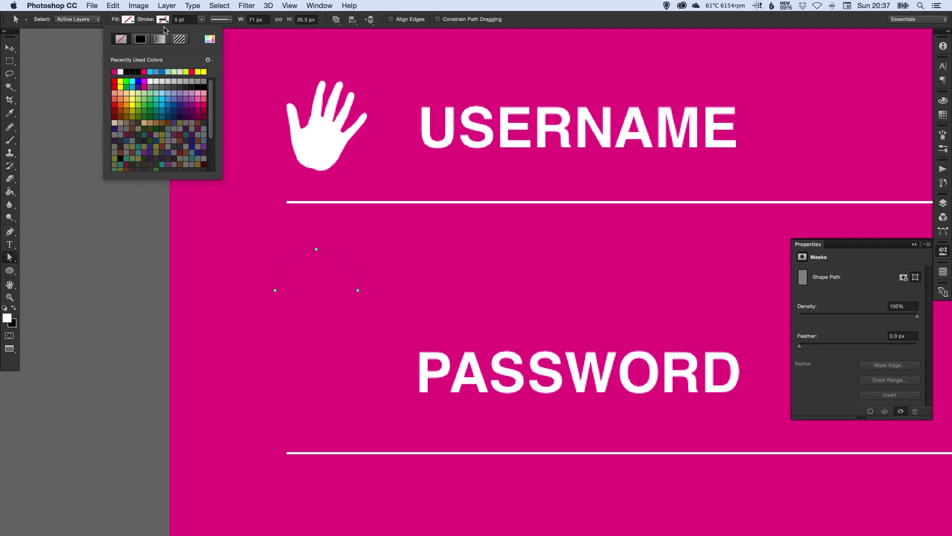
{"action": "left_click", "coordinate": [122, 72]}
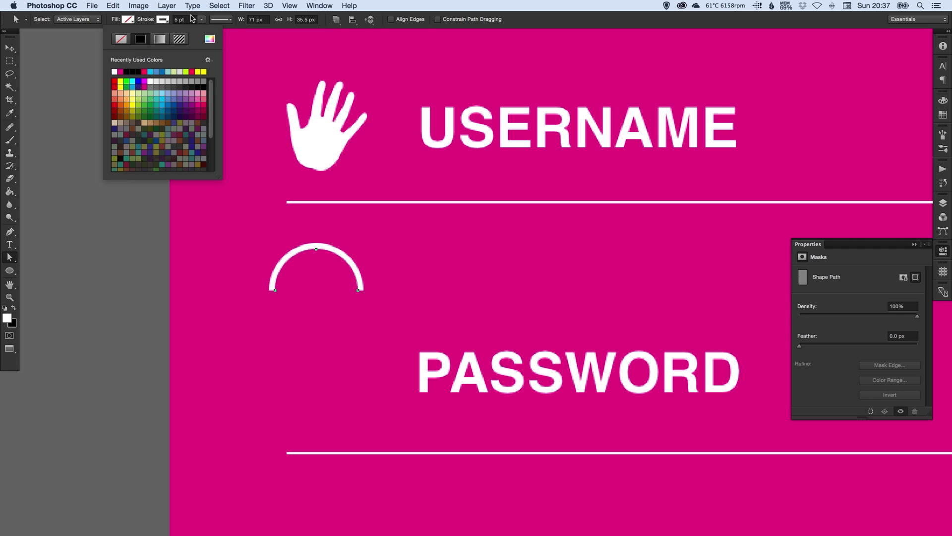
{"action": "left_click", "coordinate": [10, 48]}
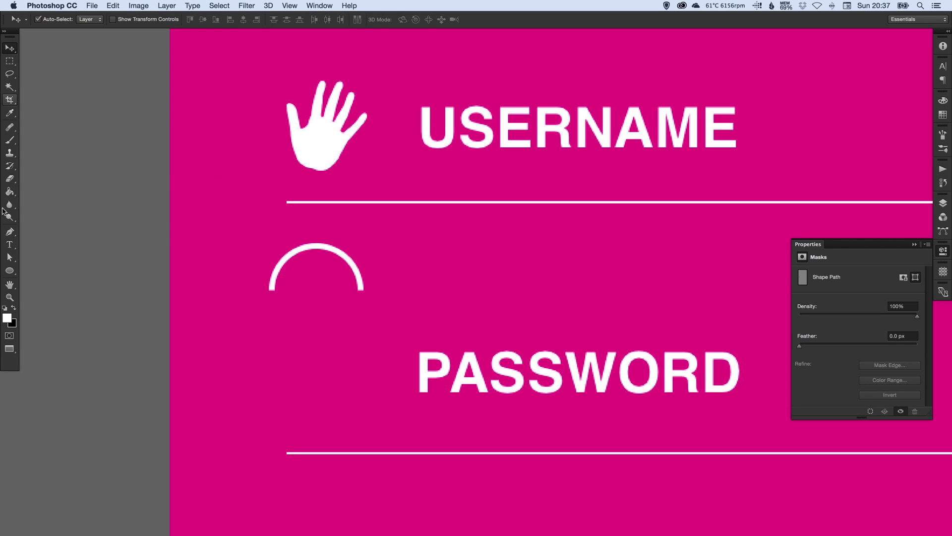
{"action": "left_click", "coordinate": [9, 272]}
Step: Draw a rectangle lock body under the arc and shift the arc up and left
{"action": "left_click", "coordinate": [49, 267]}
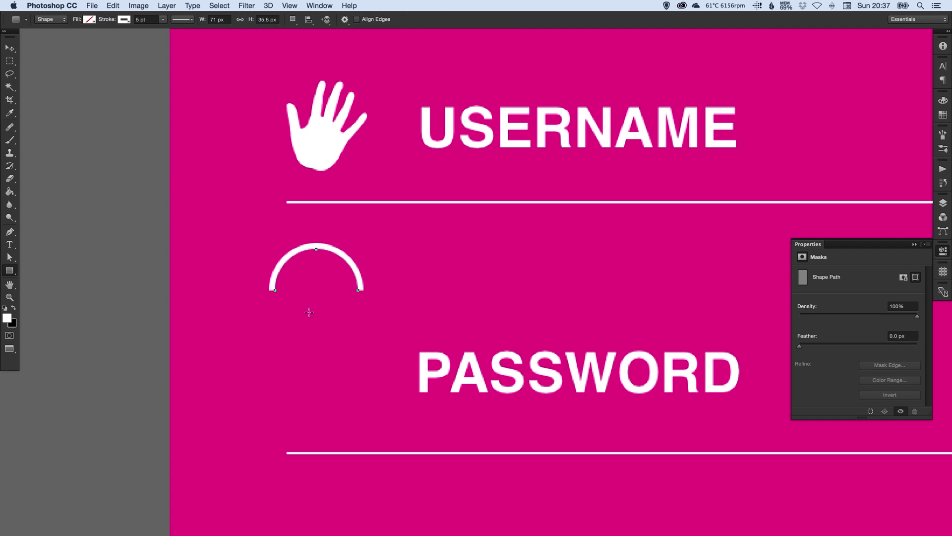
{"action": "mouse_move", "coordinate": [251, 290]}
{"action": "left_mouse_down"}
{"action": "mouse_move", "coordinate": [358, 366]}
{"action": "mouse_move", "coordinate": [341, 363]}
{"action": "left_mouse_up"}
{"action": "key", "text": "v"}
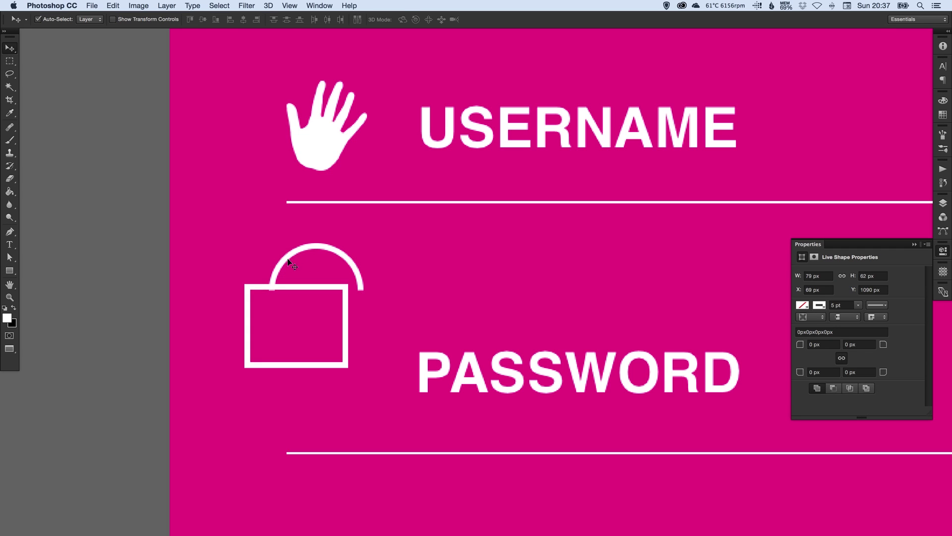
{"action": "left_click_drag", "start_coordinate": [281, 258], "coordinate": [274, 257]}
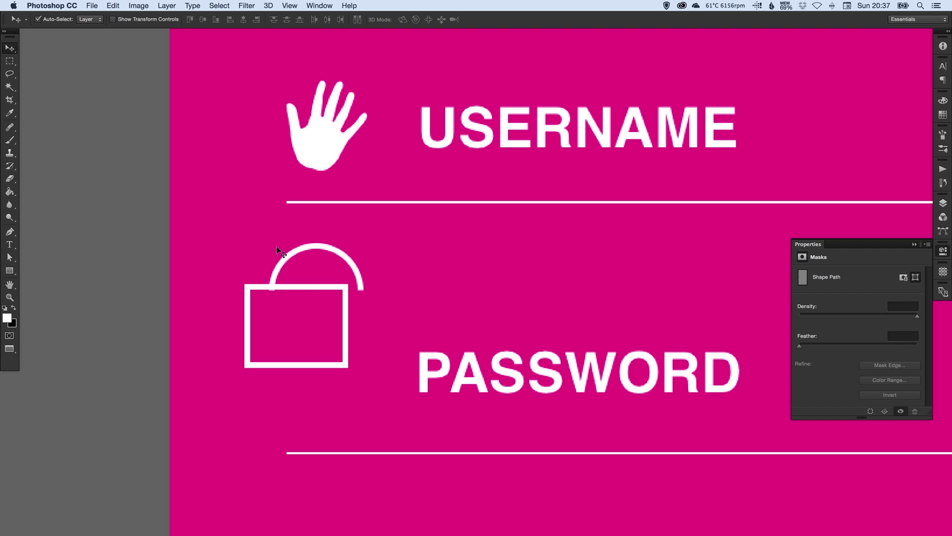
{"action": "left_click", "coordinate": [364, 247]}
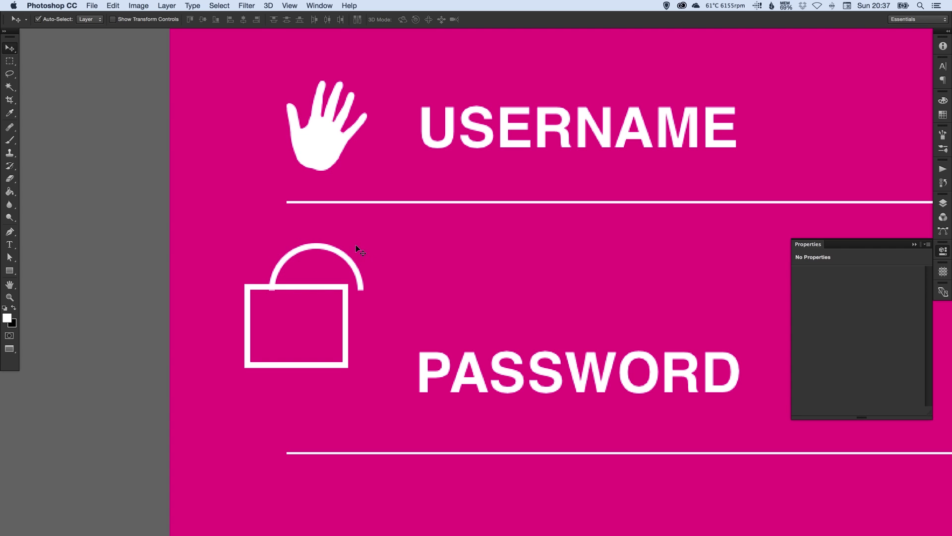
{"action": "left_click", "coordinate": [944, 205]}
{"action": "left_click_drag", "start_coordinate": [354, 262], "coordinate": [309, 250]}
Step: Shrink the arc to about 82% size with Free Transform
{"action": "left_click", "coordinate": [808, 230]}
{"action": "left_click", "coordinate": [809, 230]}
{"action": "left_click", "coordinate": [113, 5]}
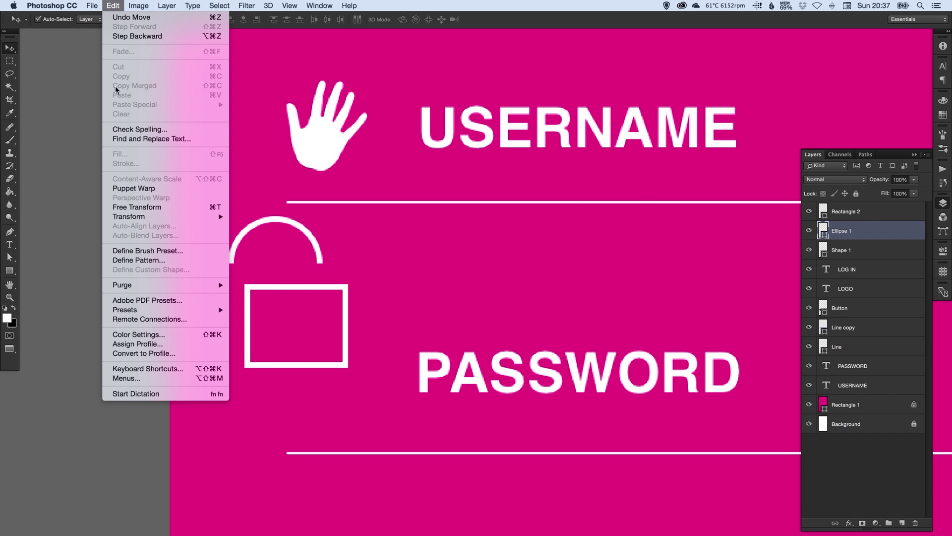
{"action": "left_click", "coordinate": [140, 207]}
{"action": "left_click_drag", "start_coordinate": [322, 216], "coordinate": [320, 258]}
{"action": "key", "text": "Return"}
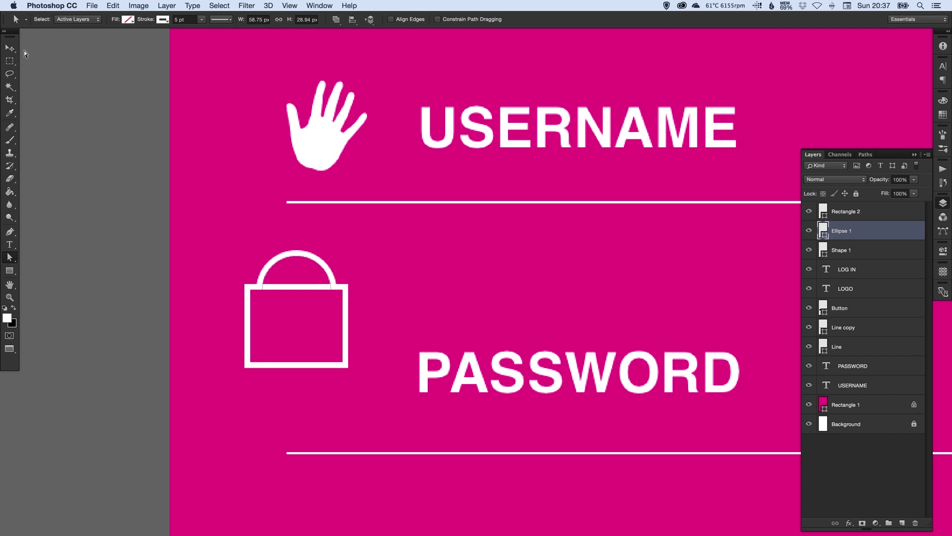
Step: Select the shackle and lock body together and align their horizontal centres
{"action": "key", "text": "v"}
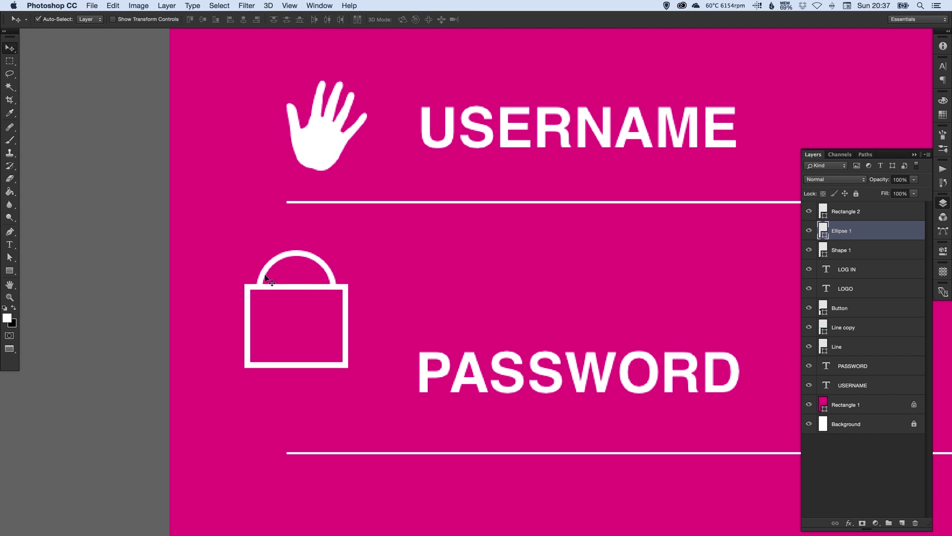
{"action": "left_click", "coordinate": [297, 166], "text": "shift"}
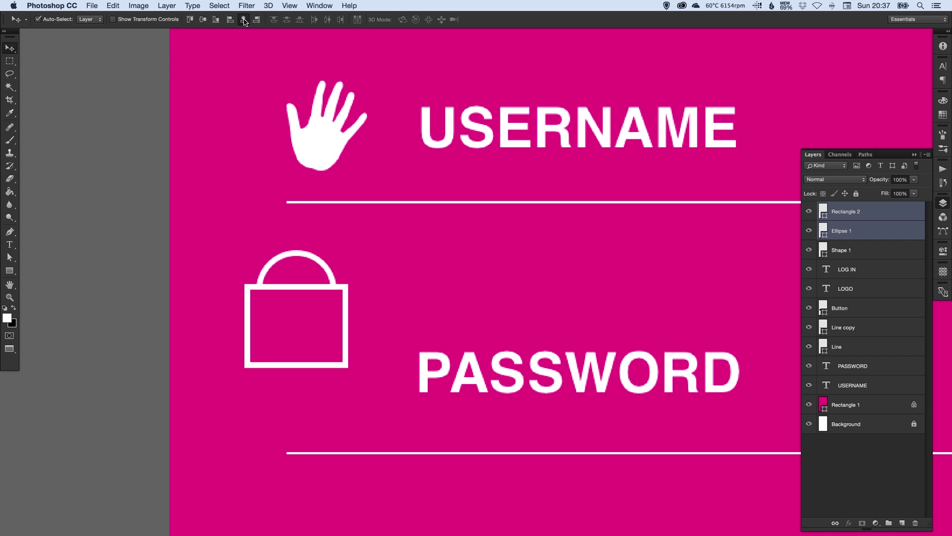
{"action": "left_click", "coordinate": [212, 238]}
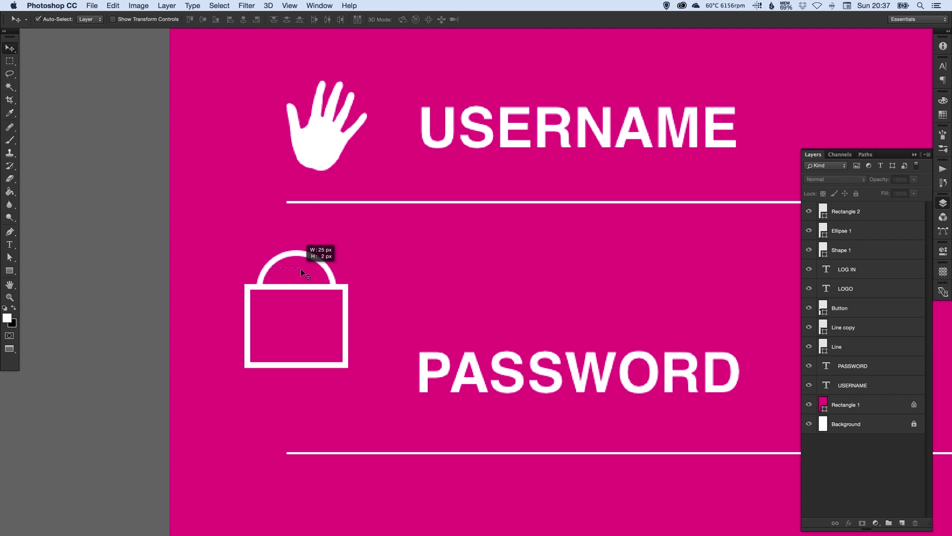
{"action": "mouse_move", "coordinate": [262, 257]}
{"action": "left_mouse_down"}
{"action": "mouse_move", "coordinate": [276, 268]}
{"action": "mouse_move", "coordinate": [276, 260]}
{"action": "left_mouse_up"}
{"action": "left_click_drag", "start_coordinate": [277, 332], "coordinate": [250, 221]}
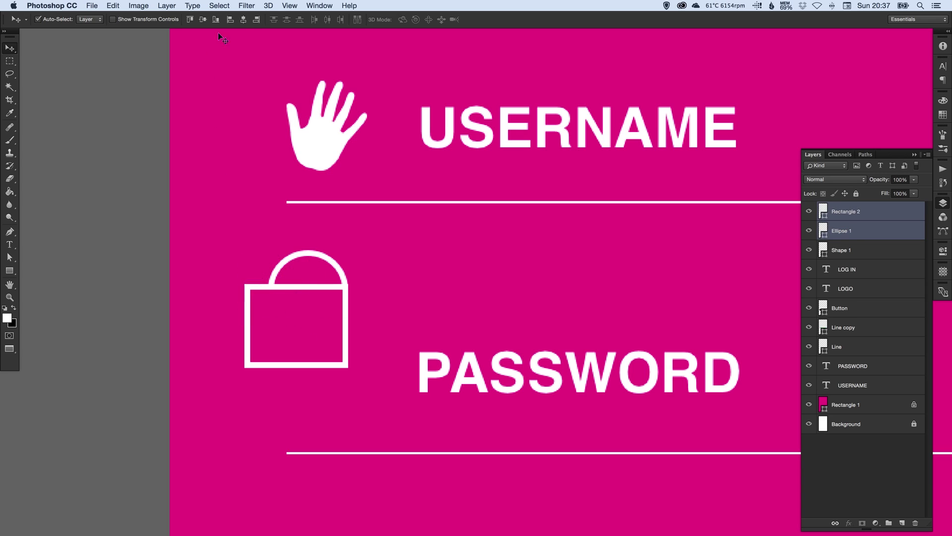
{"action": "left_click", "coordinate": [243, 20]}
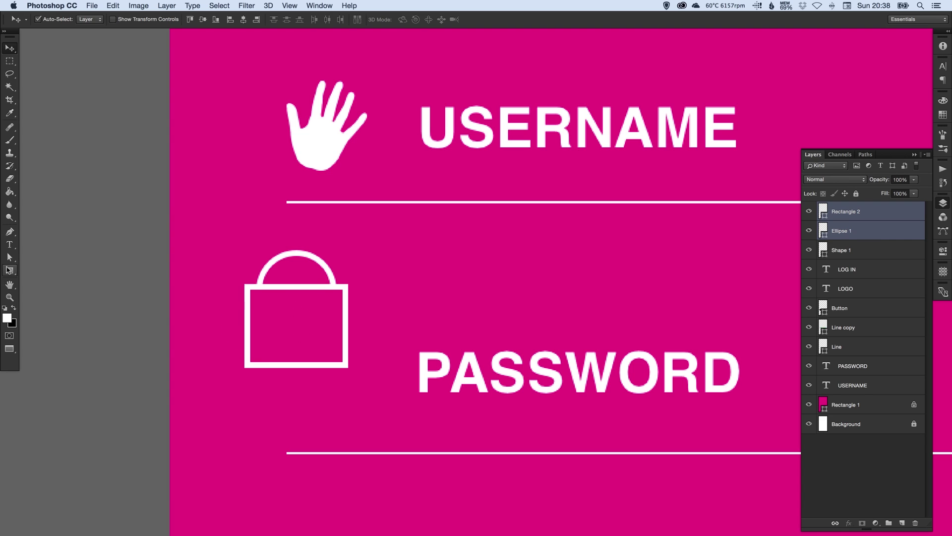
Step: Draw a rectangle for the keyhole stem inside the lock, filled white with no outline
{"action": "left_click_drag", "start_coordinate": [10, 271], "coordinate": [50, 269]}
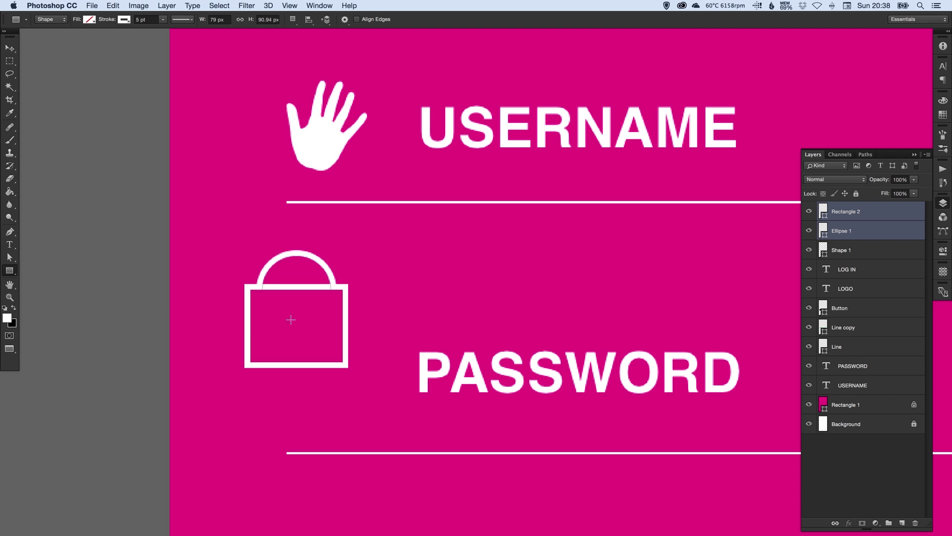
{"action": "left_click_drag", "start_coordinate": [290, 318], "coordinate": [299, 342]}
{"action": "key", "text": "a"}
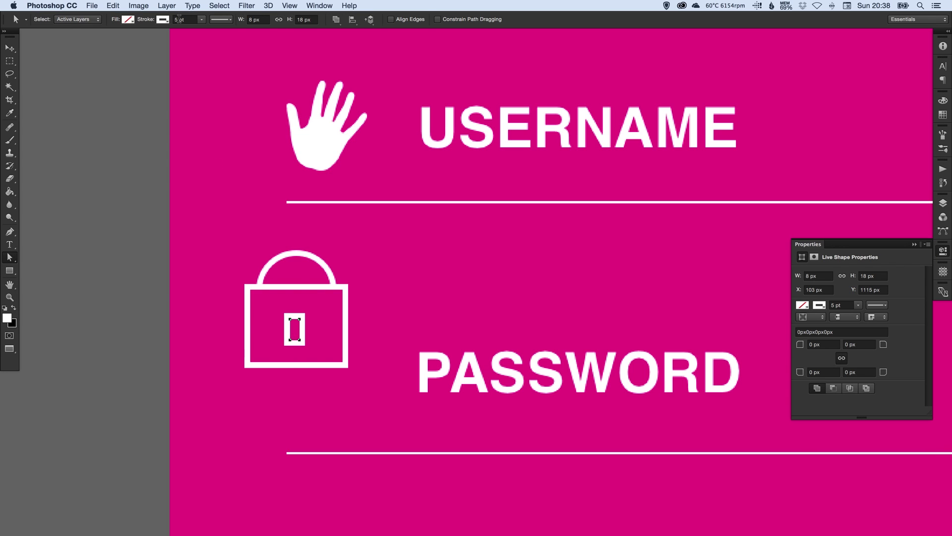
{"action": "left_click", "coordinate": [130, 20]}
{"action": "left_click", "coordinate": [79, 71]}
{"action": "left_click", "coordinate": [163, 20]}
{"action": "left_click", "coordinate": [120, 39]}
{"action": "left_click", "coordinate": [12, 49]}
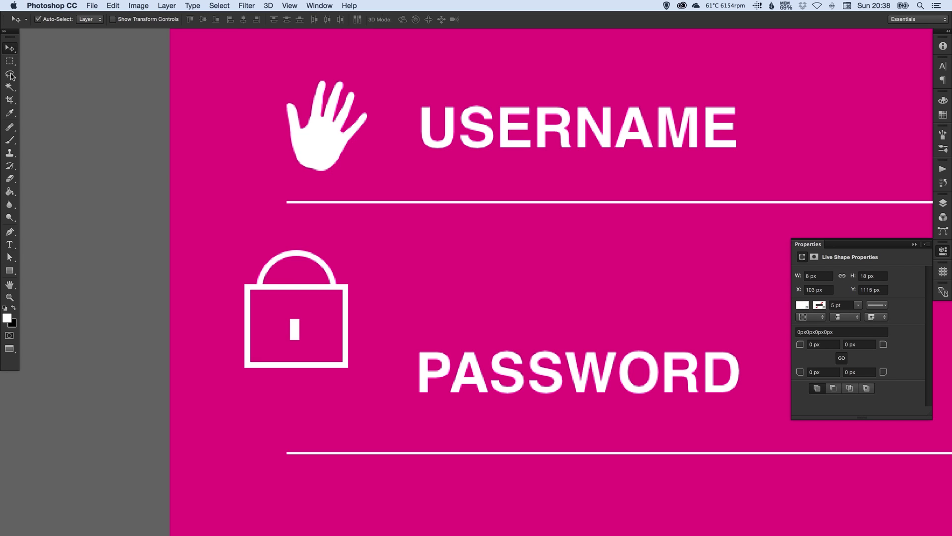
Step: Draw a 16 px ellipse above the stem as the keyhole's circle
{"action": "left_click", "coordinate": [8, 270]}
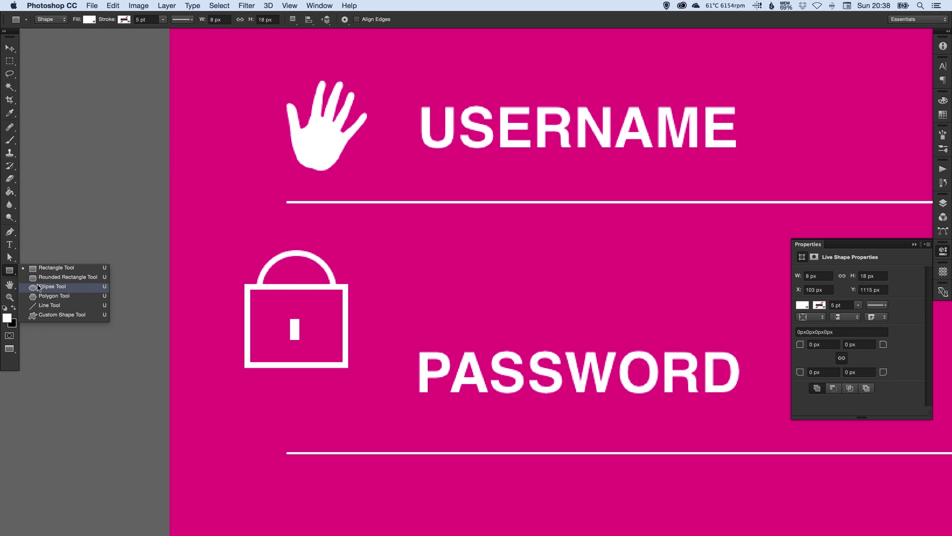
{"action": "left_click", "coordinate": [49, 287]}
{"action": "left_click_drag", "start_coordinate": [288, 310], "coordinate": [305, 324]}
{"action": "key", "text": "v"}
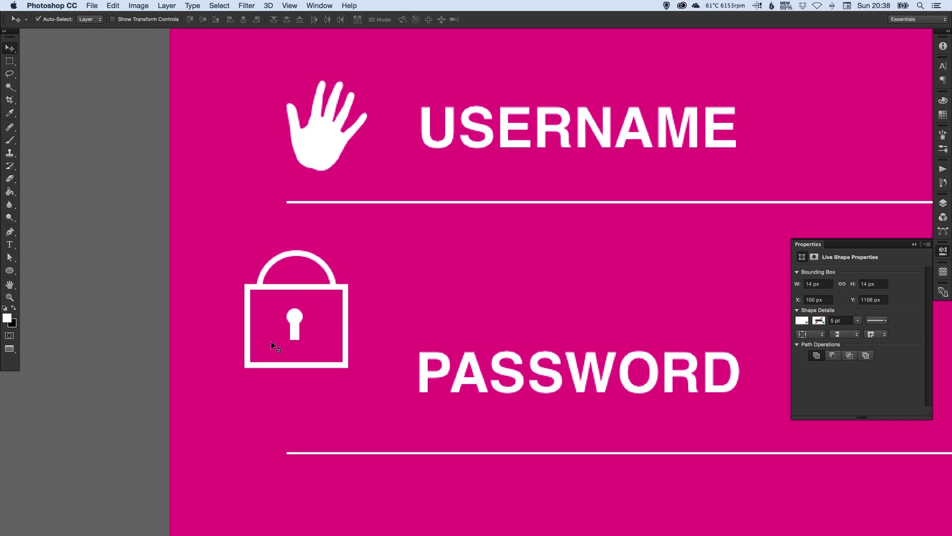
Step: Narrow the keyhole stem with Free Transform
{"action": "left_click", "coordinate": [296, 331]}
{"action": "key", "text": "ctrl+t"}
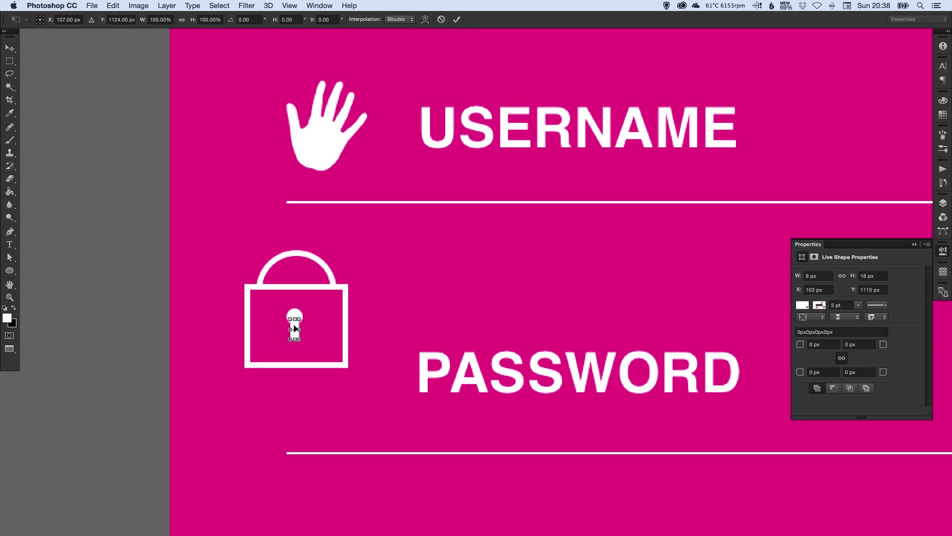
{"action": "key", "text": "Return"}
{"action": "scroll", "coordinate": [298, 327], "scroll_direction": "up", "scroll_amount": 2}
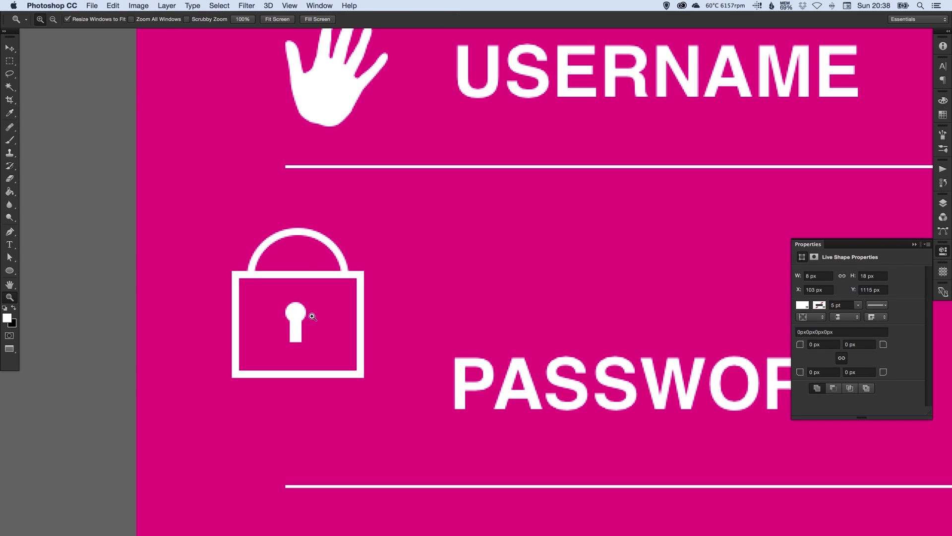
{"action": "key", "text": "ctrl+t"}
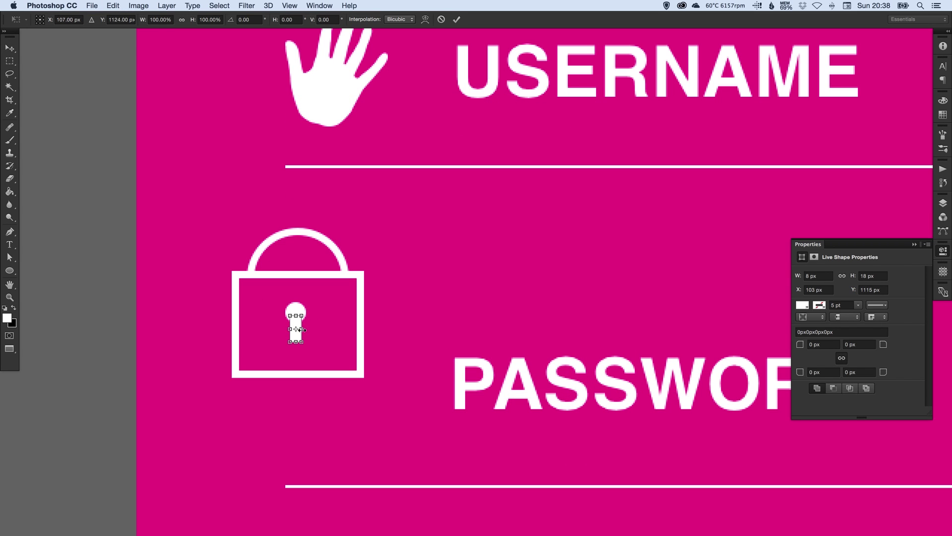
{"action": "left_click_drag", "start_coordinate": [302, 329], "coordinate": [299, 330]}
{"action": "key", "text": "Return"}
Step: Zoom in on the keyhole and enlarge its circle slightly
{"action": "key", "text": "z"}
{"action": "left_click", "coordinate": [364, 314]}
{"action": "left_click", "coordinate": [404, 280]}
{"action": "key", "text": "a"}
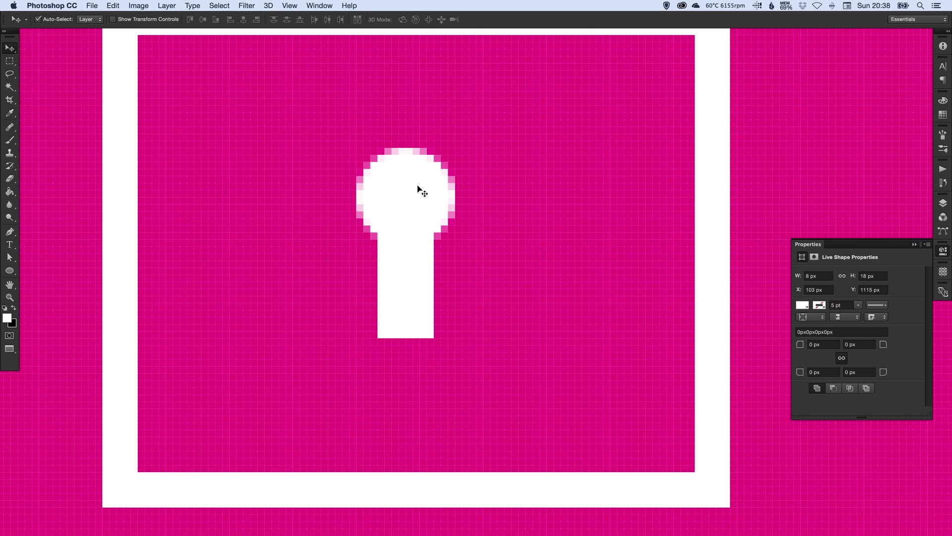
{"action": "left_click", "coordinate": [419, 191]}
{"action": "key", "text": "ctrl+t"}
{"action": "left_click_drag", "start_coordinate": [453, 147], "coordinate": [463, 132]}
{"action": "key", "text": "Return"}
{"action": "key", "text": "v"}
Step: Centre the keyhole horizontally in the padlock and nudge it down a little
{"action": "scroll", "coordinate": [428, 151], "scroll_direction": "down", "scroll_amount": 10}
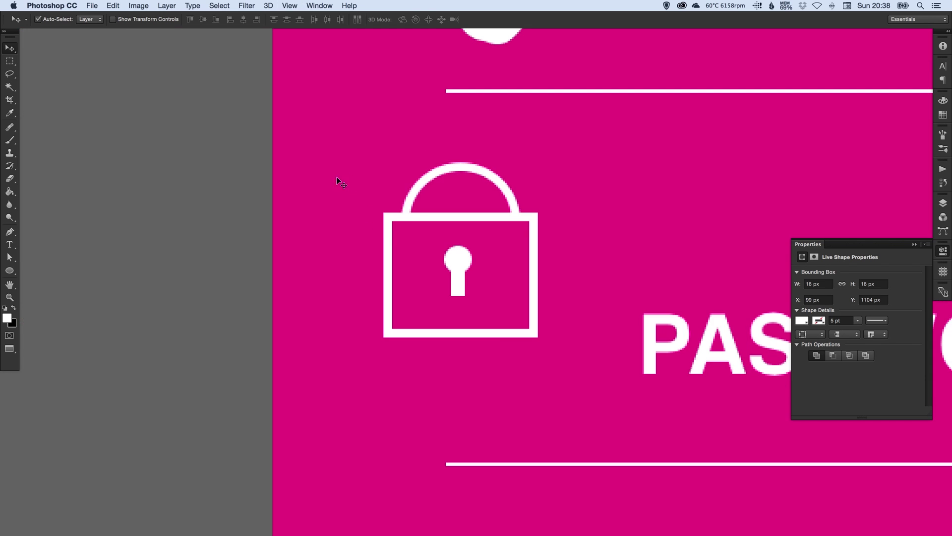
{"action": "left_click", "coordinate": [500, 325]}
{"action": "left_click", "coordinate": [244, 19]}
{"action": "left_click", "coordinate": [464, 271]}
{"action": "key", "text": "Down"}
{"action": "key", "text": "Down"}
{"action": "key", "text": "Down"}
Step: Zoom out to view both the padlock and hand icons
{"action": "key", "text": "super+minus"}
{"action": "scroll", "coordinate": [452, 242], "scroll_direction": "up", "scroll_amount": 2}
{"action": "scroll", "coordinate": [340, 276], "scroll_direction": "right", "scroll_amount": 5}
{"action": "left_click_drag", "start_coordinate": [240, 240], "coordinate": [402, 396]}
{"action": "key", "text": "super+minus"}
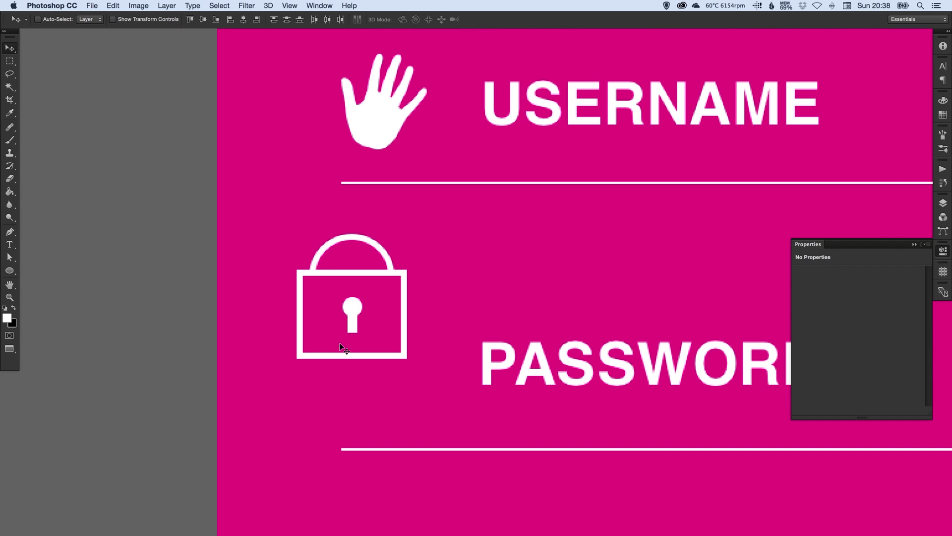
{"action": "left_click", "coordinate": [367, 146]}
Step: Select the hand icon's outline path with the Direct Selection tool
{"action": "key", "text": "super+t"}
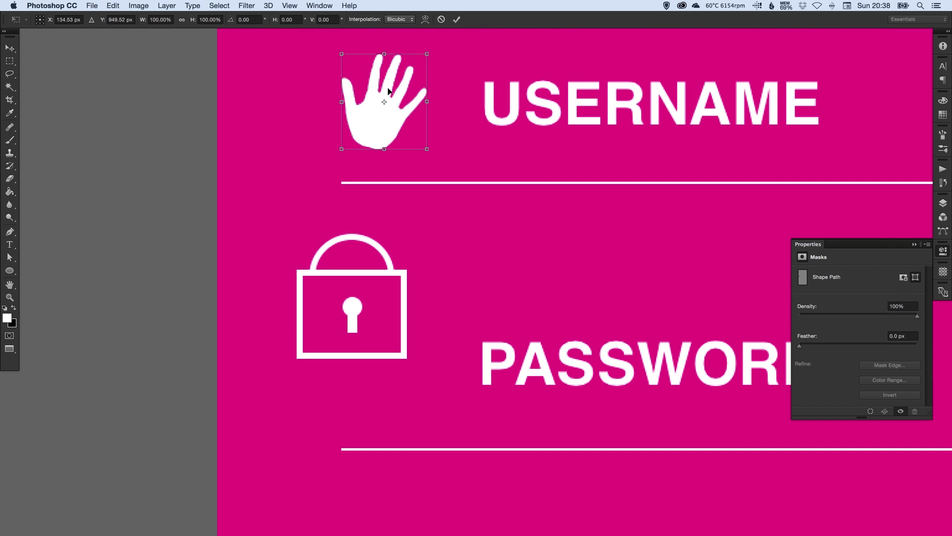
{"action": "key", "text": "Return"}
{"action": "scroll", "coordinate": [373, 102], "scroll_direction": "right", "scroll_amount": 3}
{"action": "scroll", "coordinate": [373, 101], "scroll_direction": "up", "scroll_amount": 2}
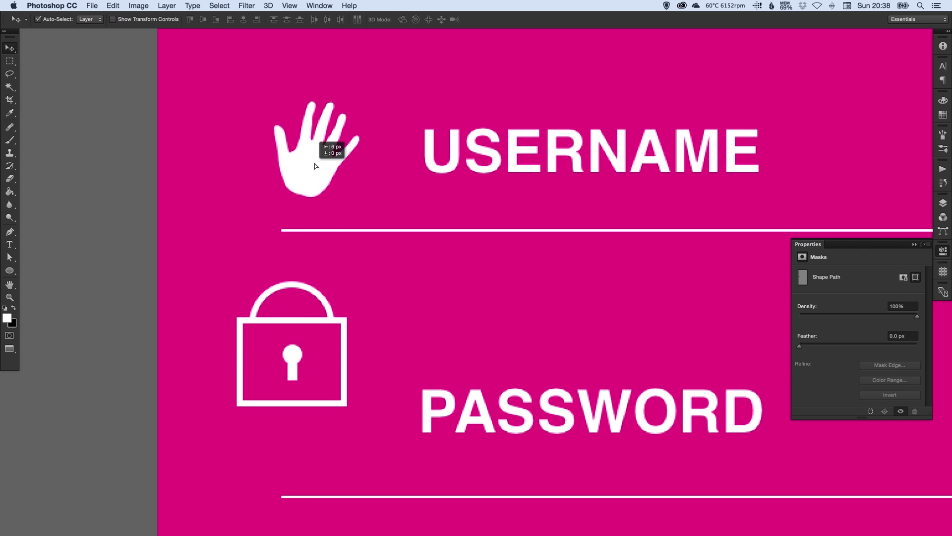
{"action": "left_click", "coordinate": [11, 257]}
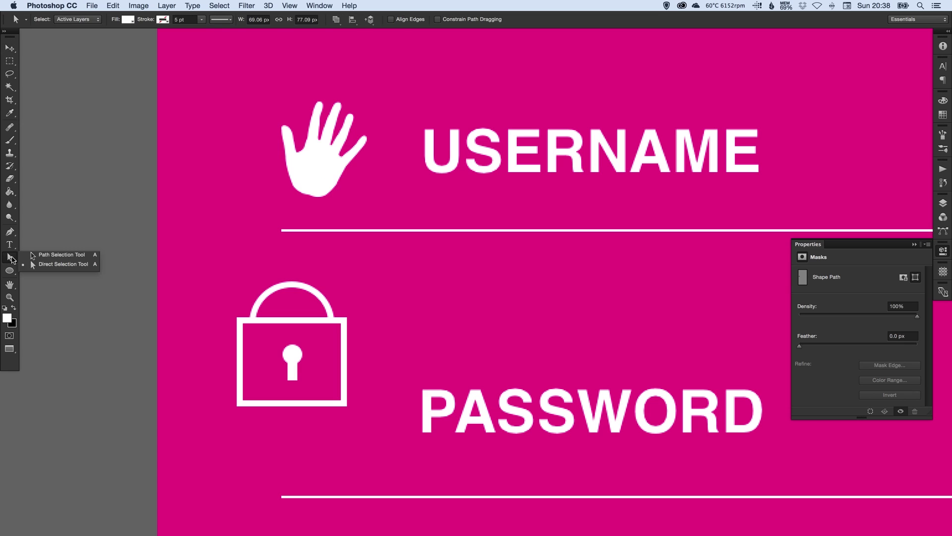
{"action": "left_click", "coordinate": [40, 258]}
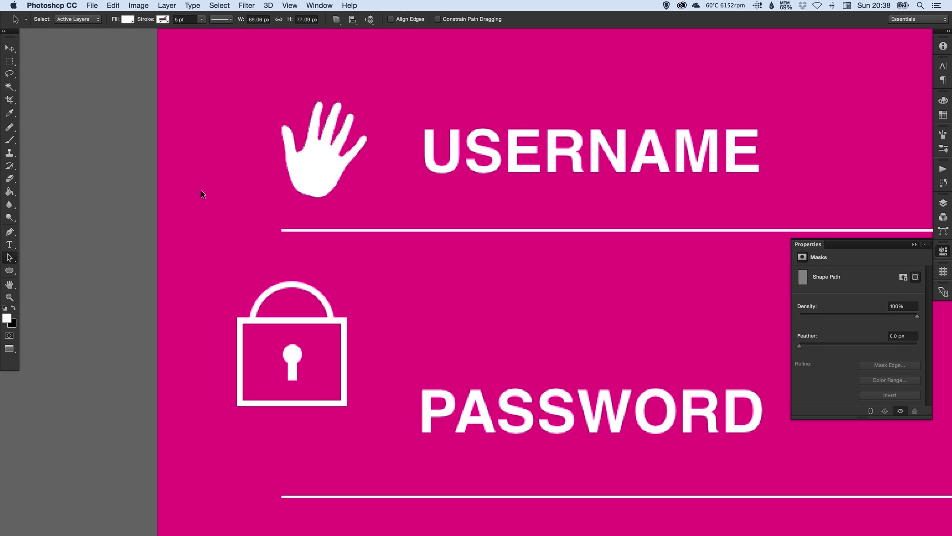
{"action": "left_click", "coordinate": [288, 146]}
Step: Remove the hand's fill and give it a white 5 pt stroke
{"action": "left_click", "coordinate": [130, 21]}
{"action": "left_click", "coordinate": [87, 38]}
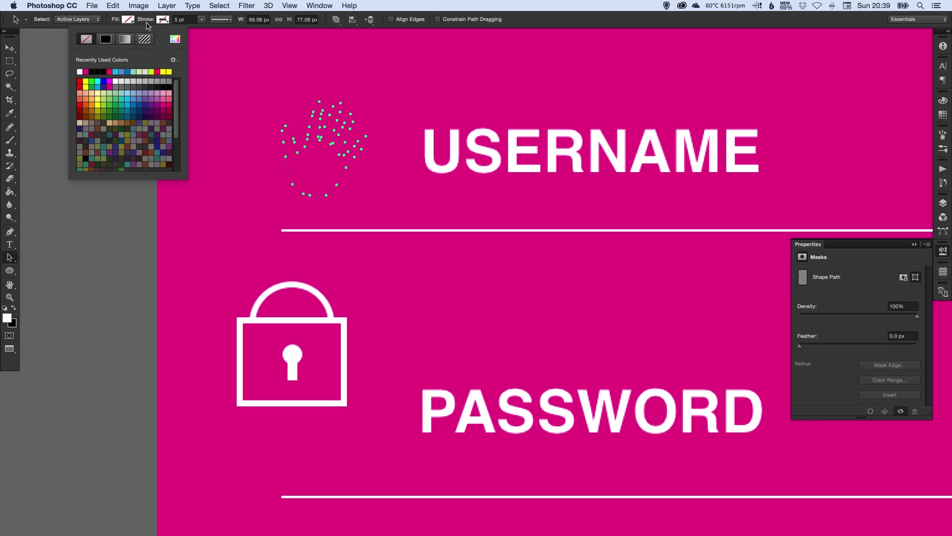
{"action": "left_click", "coordinate": [166, 21]}
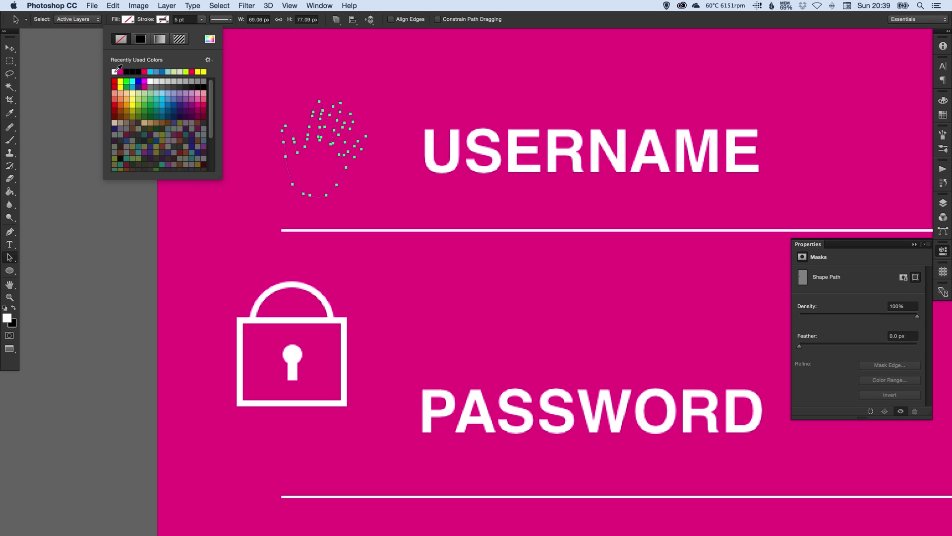
{"action": "left_click", "coordinate": [115, 71]}
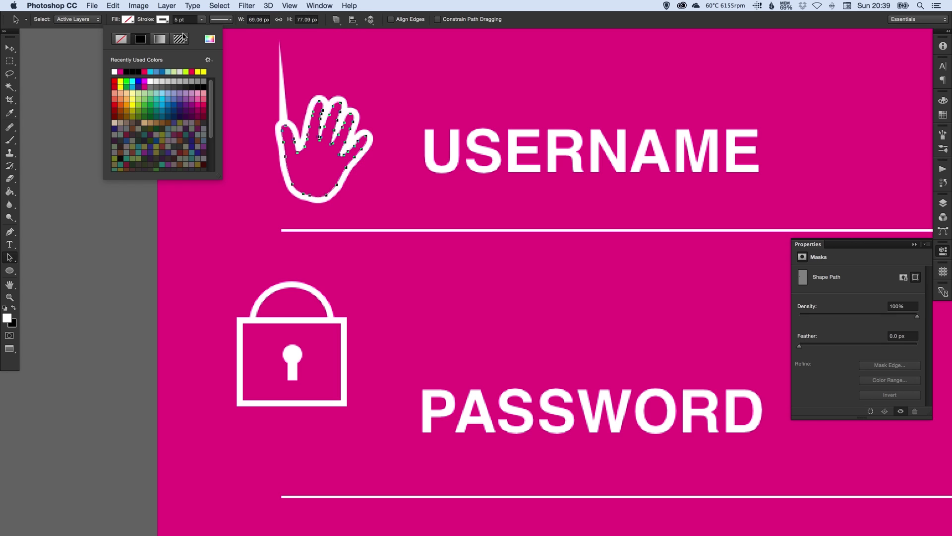
{"action": "left_click", "coordinate": [170, 22]}
{"action": "left_click", "coordinate": [167, 21]}
{"action": "left_click", "coordinate": [185, 20]}
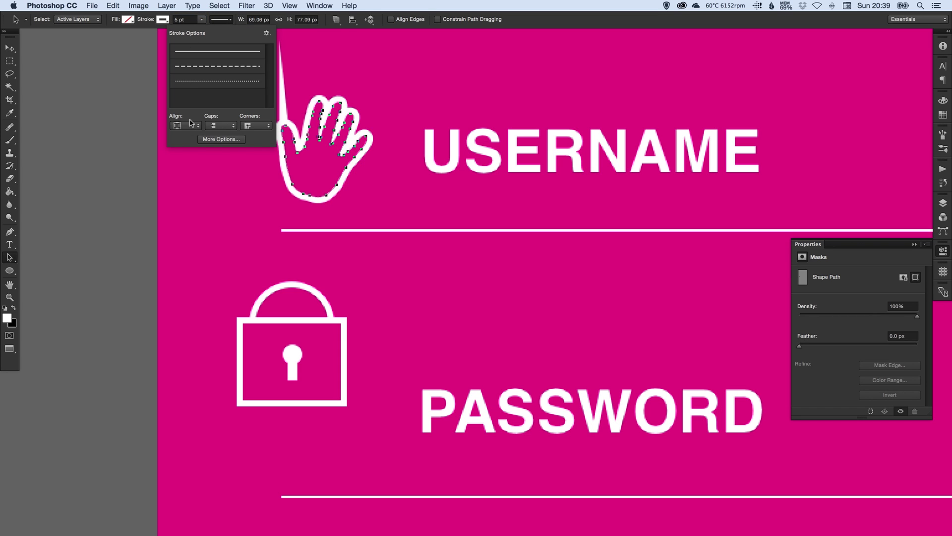
{"action": "left_click_drag", "start_coordinate": [290, 169], "coordinate": [213, 61]}
Step: Set the hand's stroke alignment to outside with rounded corners
{"action": "left_click", "coordinate": [220, 23]}
{"action": "left_click", "coordinate": [197, 127]}
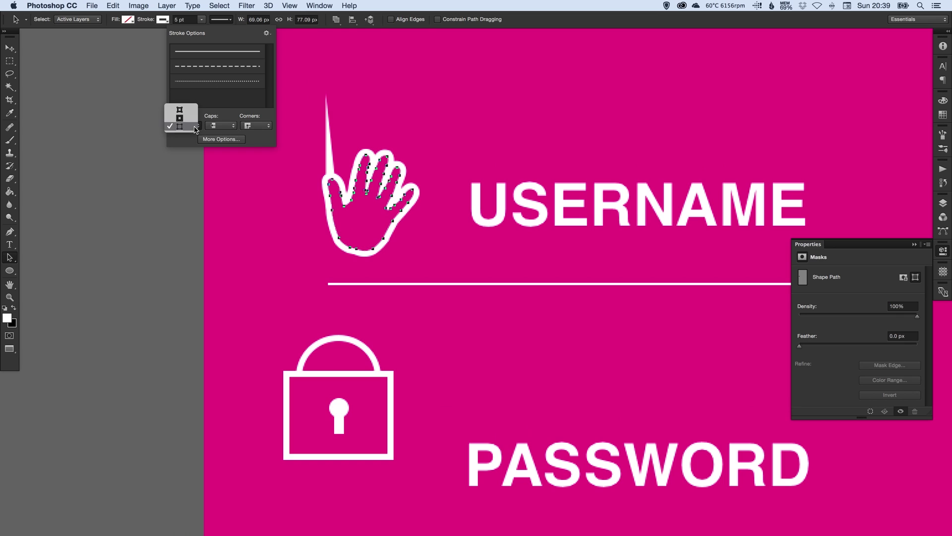
{"action": "left_click", "coordinate": [190, 119]}
{"action": "left_click", "coordinate": [189, 124]}
{"action": "left_click", "coordinate": [188, 136]}
{"action": "left_click", "coordinate": [186, 129]}
{"action": "left_click", "coordinate": [182, 130]}
{"action": "left_click", "coordinate": [258, 127]}
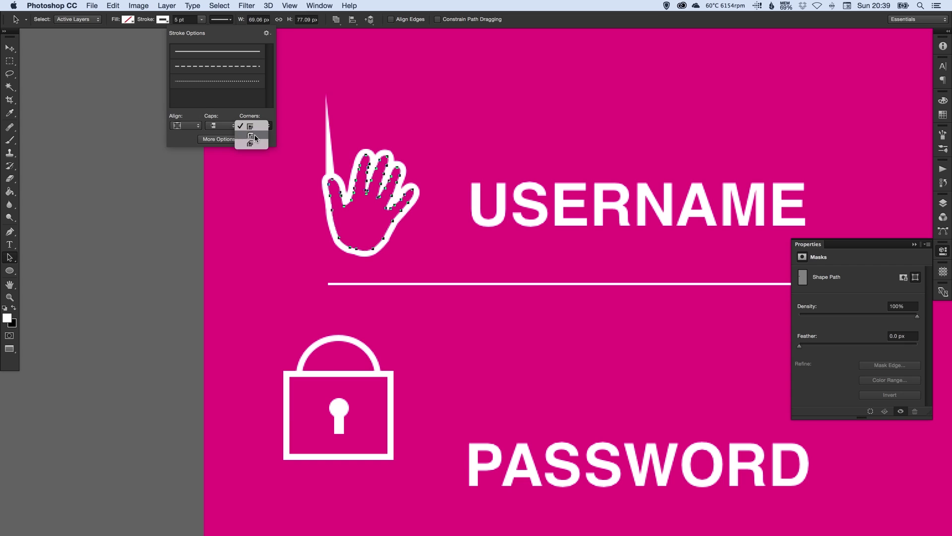
{"action": "left_click", "coordinate": [254, 137]}
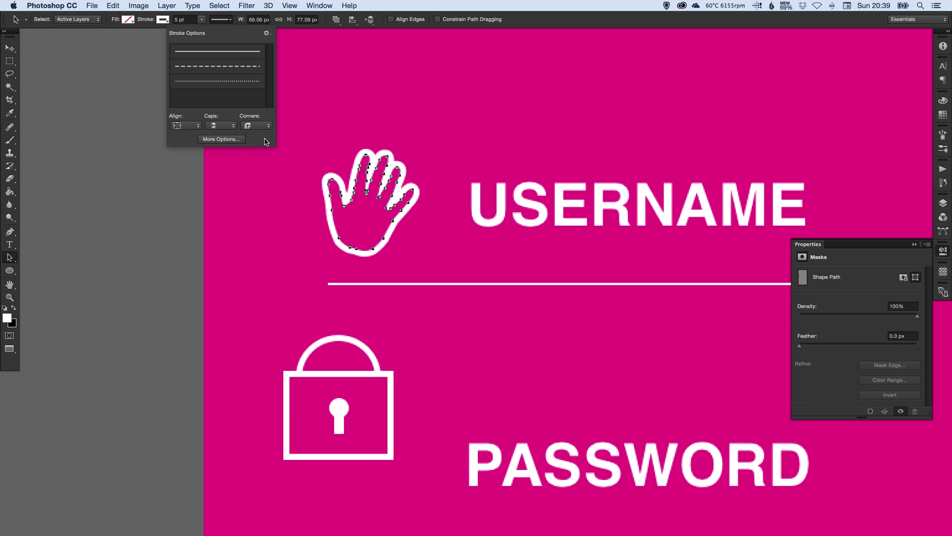
{"action": "left_click", "coordinate": [256, 131]}
{"action": "left_click", "coordinate": [254, 130]}
{"action": "left_click", "coordinate": [152, 169]}
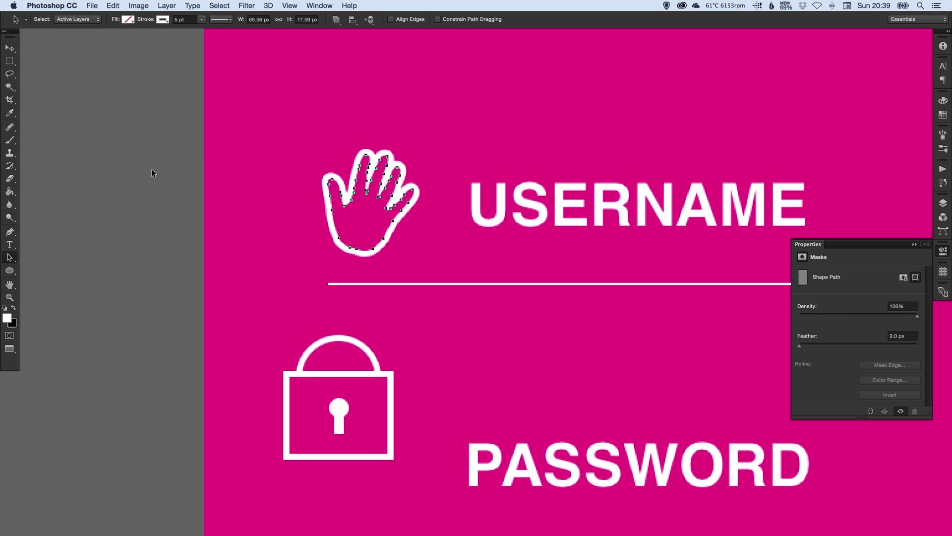
Step: Enlarge the hand icon to about 108% × 107%
{"action": "left_click", "coordinate": [9, 47]}
{"action": "left_click", "coordinate": [102, 143]}
{"action": "left_click_drag", "start_coordinate": [273, 270], "coordinate": [244, 223]}
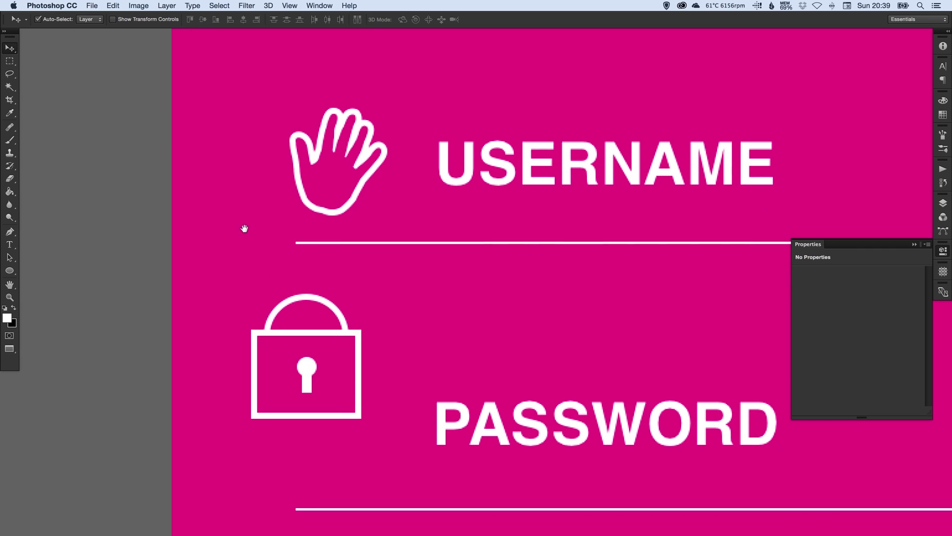
{"action": "left_click_drag", "start_coordinate": [298, 159], "coordinate": [296, 158]}
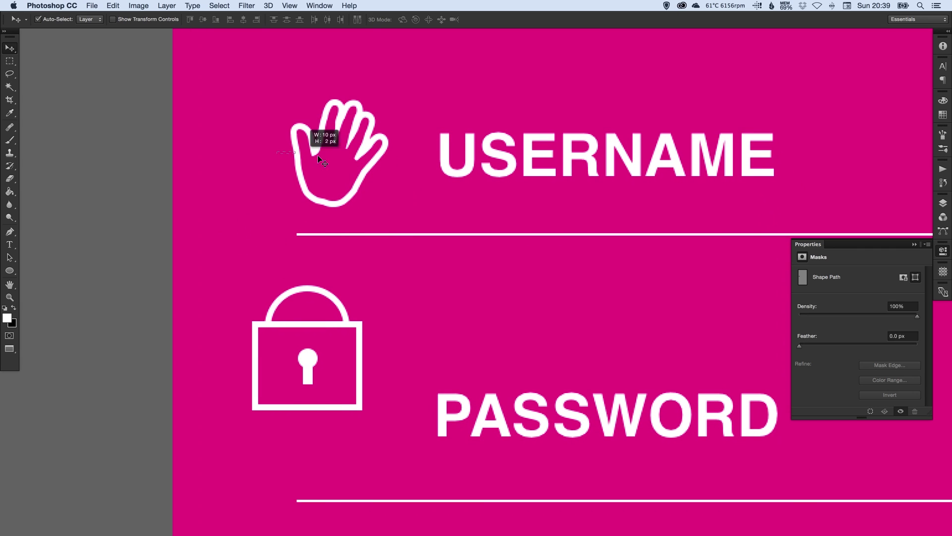
{"action": "key", "text": "super+t"}
{"action": "left_click_drag", "start_coordinate": [289, 97], "coordinate": [280, 88]}
{"action": "key", "text": "Return"}
{"action": "key", "text": "super+minus"}
{"action": "scroll", "coordinate": [316, 254], "scroll_direction": "right", "scroll_amount": 5}
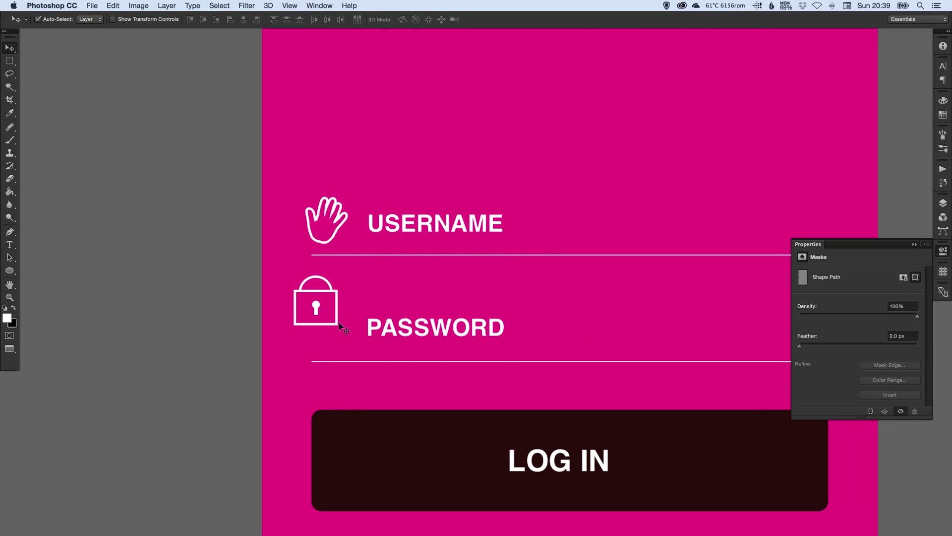
{"action": "scroll", "coordinate": [317, 253], "scroll_direction": "right", "scroll_amount": 3}
Step: Group the four padlock shape layers and name the group Padlock
{"action": "left_click", "coordinate": [943, 203]}
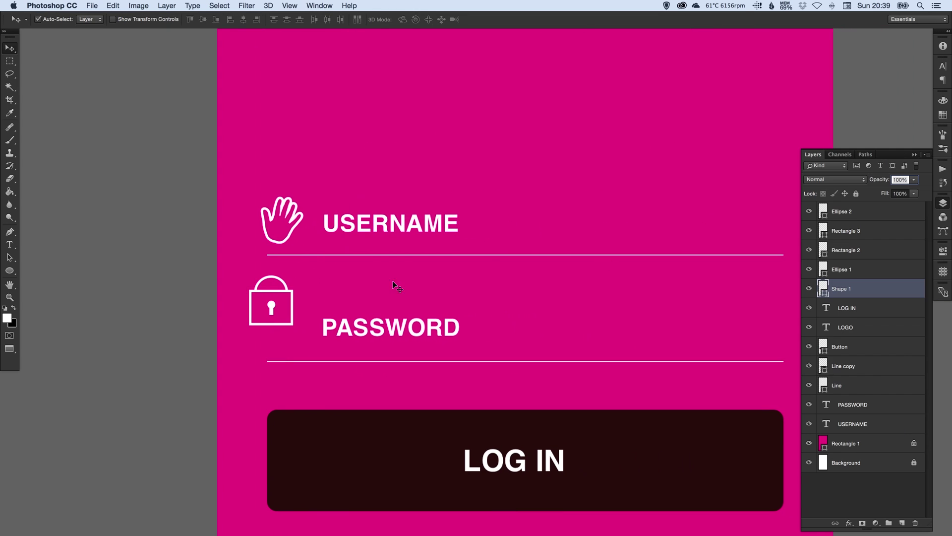
{"action": "left_click_drag", "start_coordinate": [243, 276], "coordinate": [318, 322]}
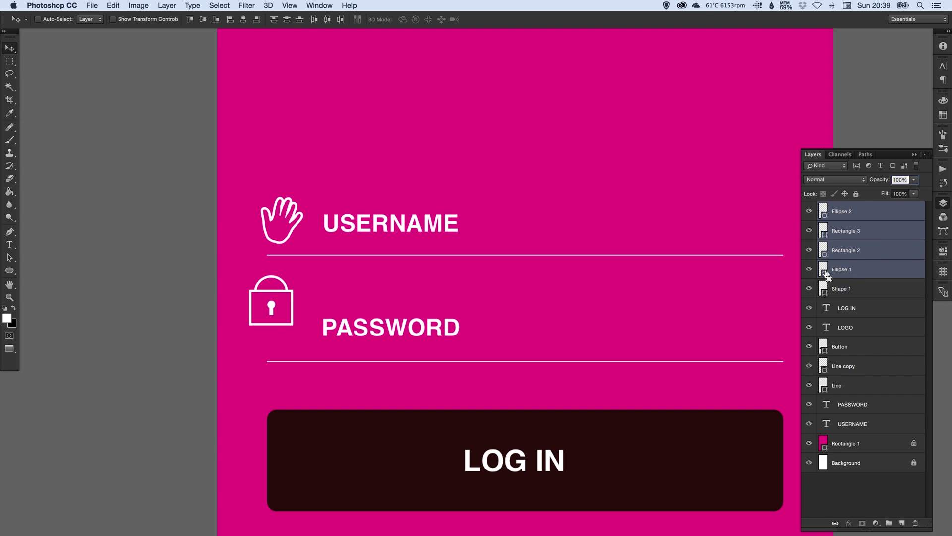
{"action": "key", "text": "super"}
{"action": "left_click", "coordinate": [165, 6]}
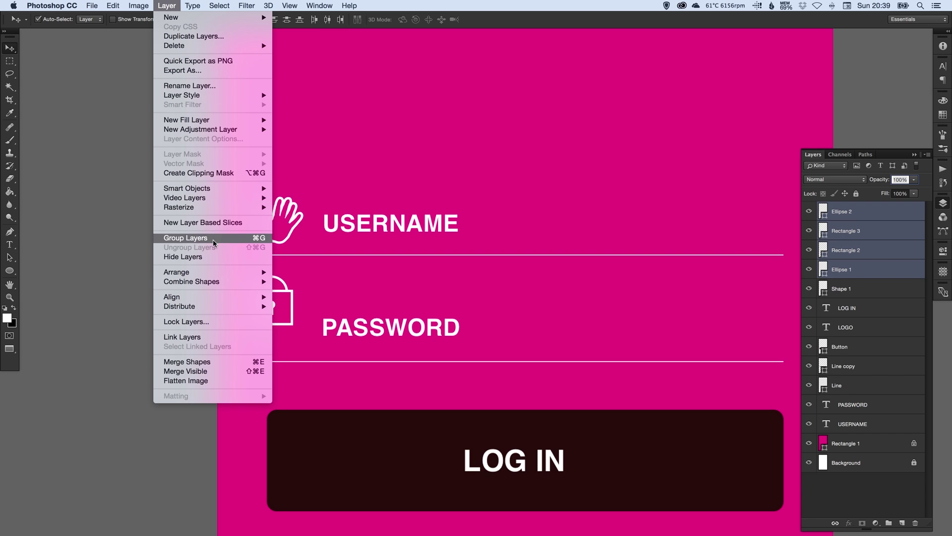
{"action": "left_click", "coordinate": [230, 239]}
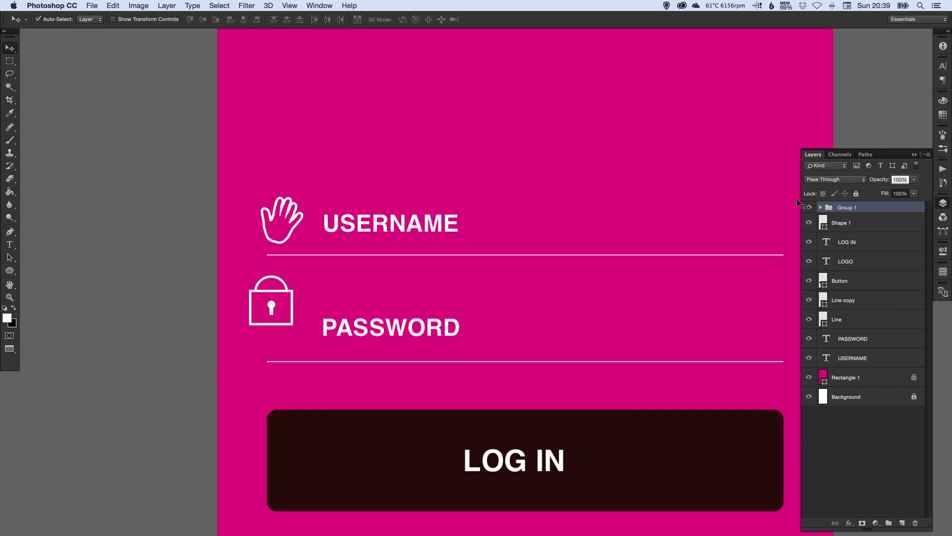
{"action": "double_click", "coordinate": [846, 207]}
{"action": "type", "text": "Padlock"}
{"action": "key", "text": "Return"}
Step: Duplicate the Padlock group, hide the original, and convert Padlock copy to a smart object
{"action": "key", "text": "super+j"}
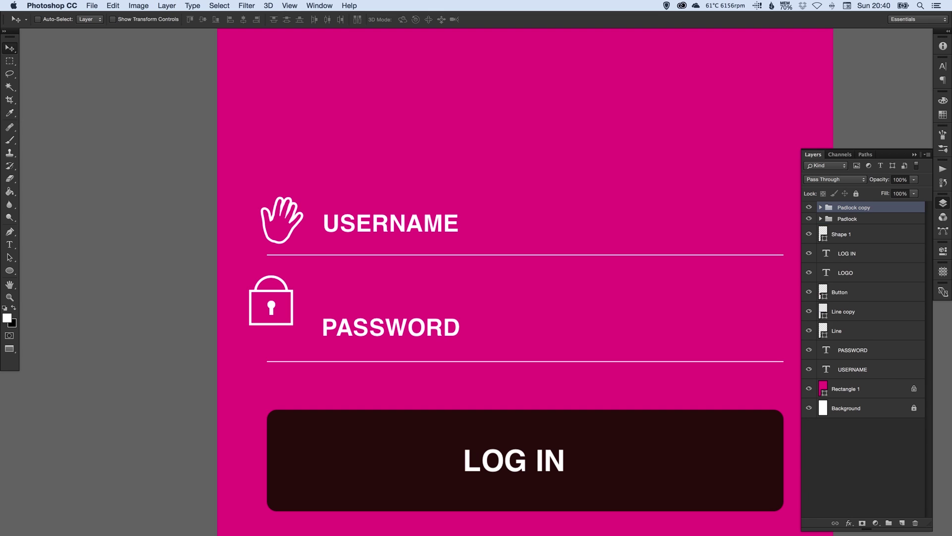
{"action": "left_click", "coordinate": [810, 220]}
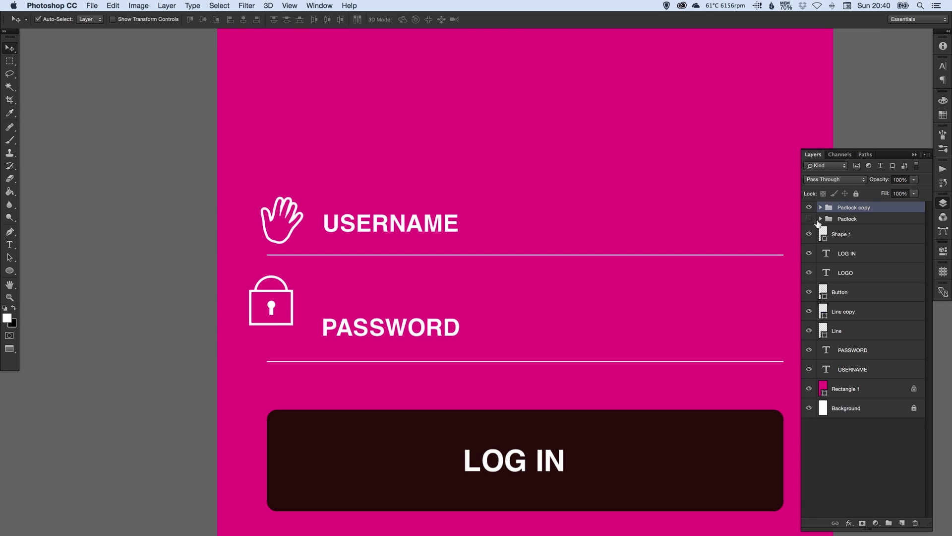
{"action": "right_click", "coordinate": [851, 206]}
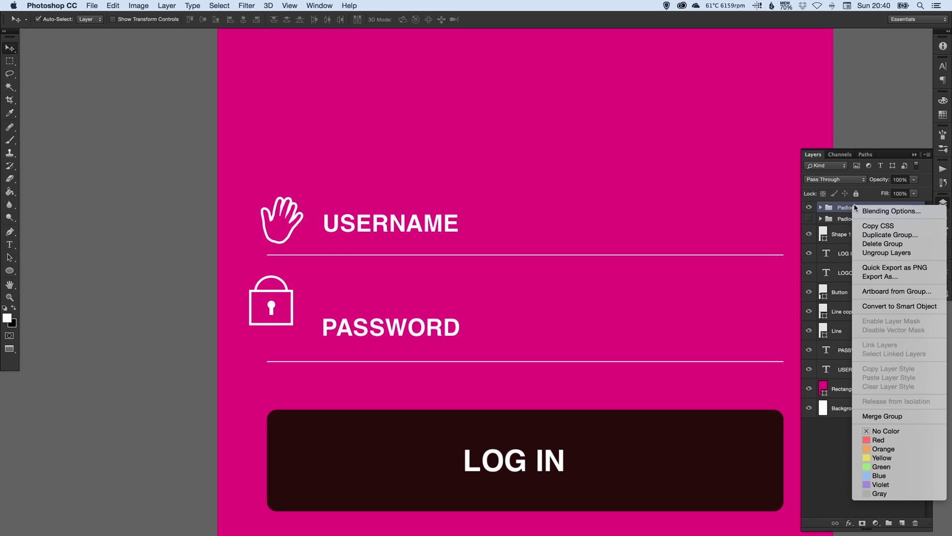
{"action": "left_click", "coordinate": [886, 307]}
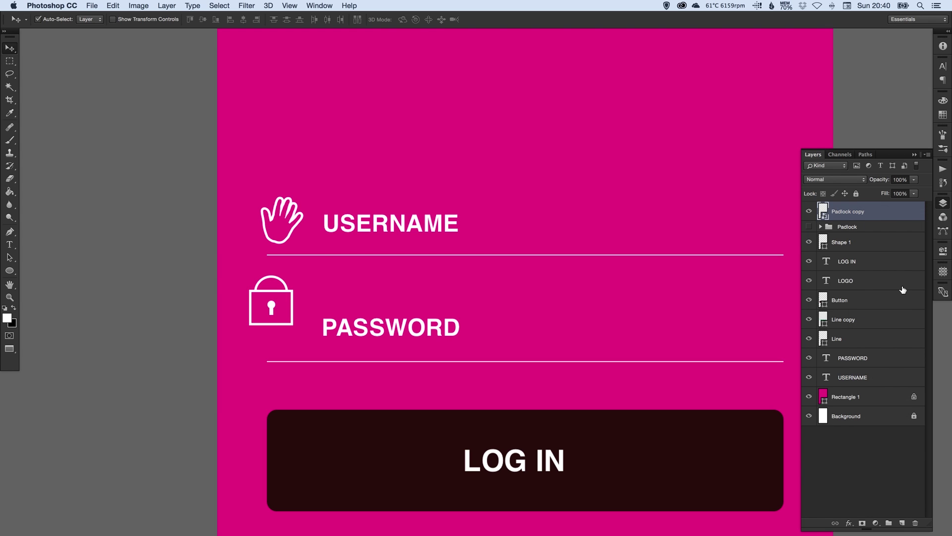
{"action": "mouse_move", "coordinate": [275, 311]}
{"action": "left_mouse_down"}
{"action": "mouse_move", "coordinate": [260, 327]}
{"action": "mouse_move", "coordinate": [266, 292]}
{"action": "mouse_move", "coordinate": [270, 305]}
{"action": "left_mouse_up"}
{"action": "key", "text": "super+z"}
Step: Compare the original group with the copy, keep Padlock hidden, and move Padlock copy up and right
{"action": "left_click", "coordinate": [809, 212]}
{"action": "left_click", "coordinate": [809, 226]}
{"action": "left_click", "coordinate": [821, 226]}
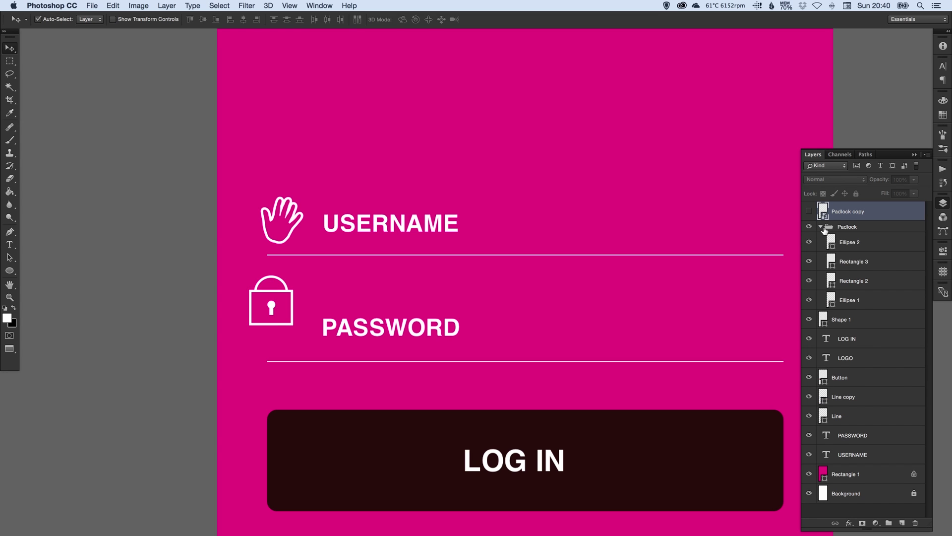
{"action": "left_click", "coordinate": [821, 228]}
{"action": "left_click", "coordinate": [809, 228]}
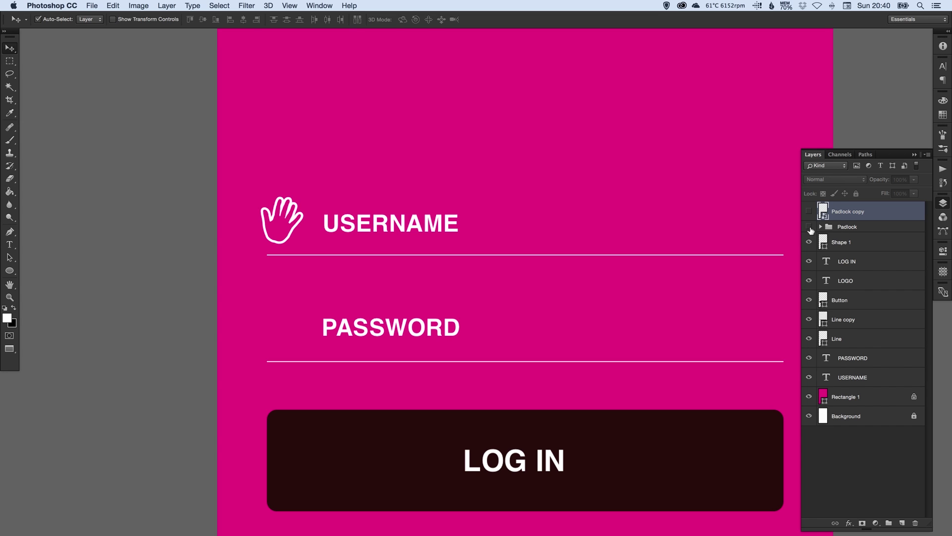
{"action": "left_click", "coordinate": [809, 228]}
{"action": "left_click", "coordinate": [809, 228]}
{"action": "left_click", "coordinate": [809, 211]}
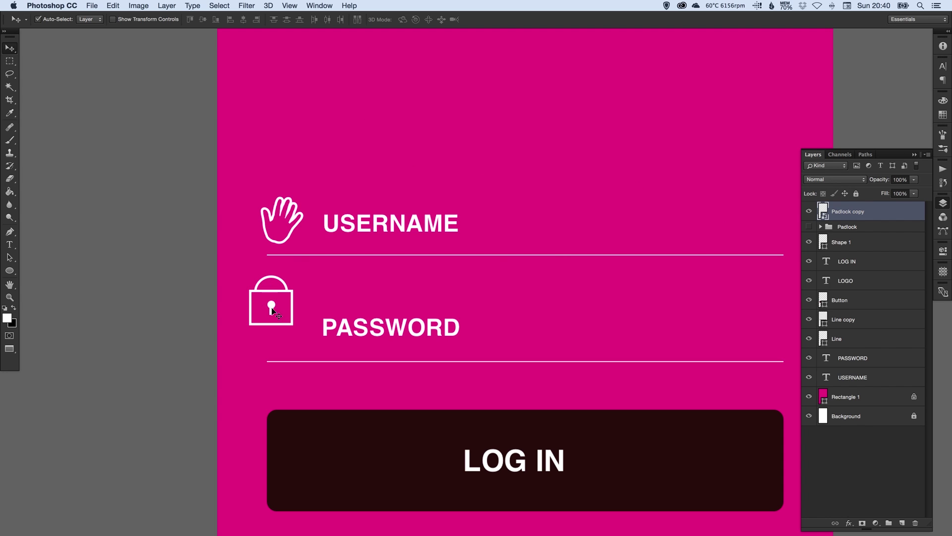
{"action": "left_click_drag", "start_coordinate": [263, 308], "coordinate": [283, 310]}
Step: Move the padlock beside PASSWORD and the hand beside USERNAME
{"action": "key", "text": "z"}
{"action": "left_click", "coordinate": [396, 272]}
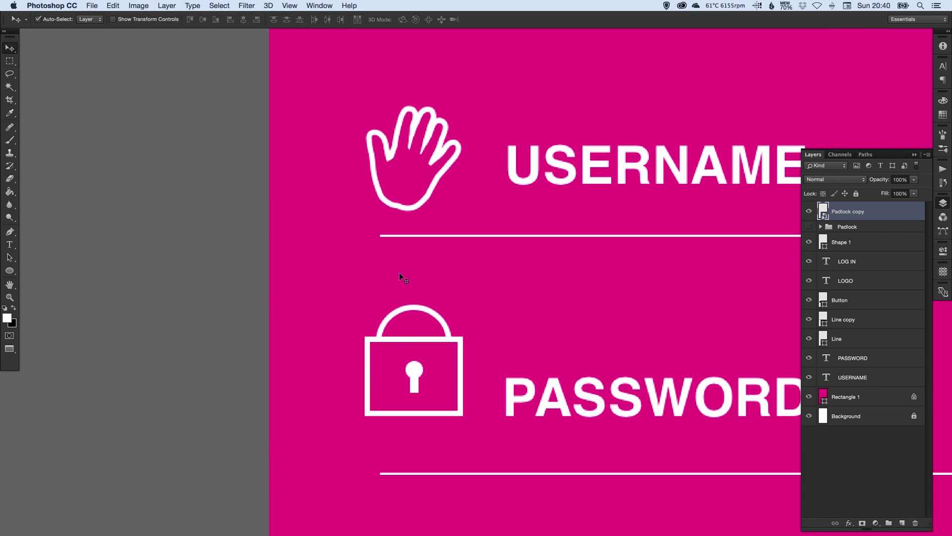
{"action": "left_click_drag", "start_coordinate": [389, 342], "coordinate": [430, 342]}
{"action": "left_click_drag", "start_coordinate": [381, 191], "coordinate": [362, 167]}
{"action": "key", "text": "shift+Right"}
{"action": "key", "text": "shift+Right"}
{"action": "key", "text": "shift+Right"}
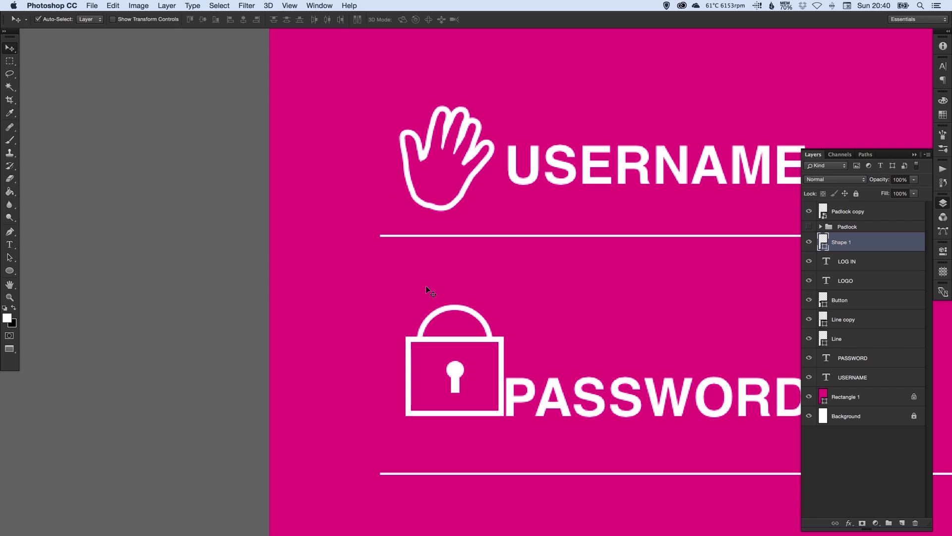
Step: Align the hand, padlock and Line layer by their left edges
{"action": "left_click_drag", "start_coordinate": [325, 113], "coordinate": [454, 368]}
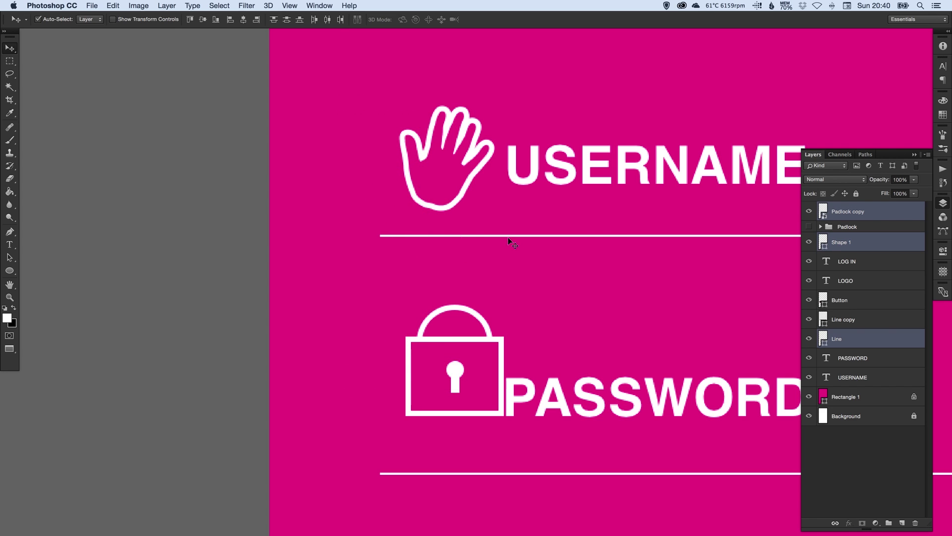
{"action": "left_click", "coordinate": [231, 20]}
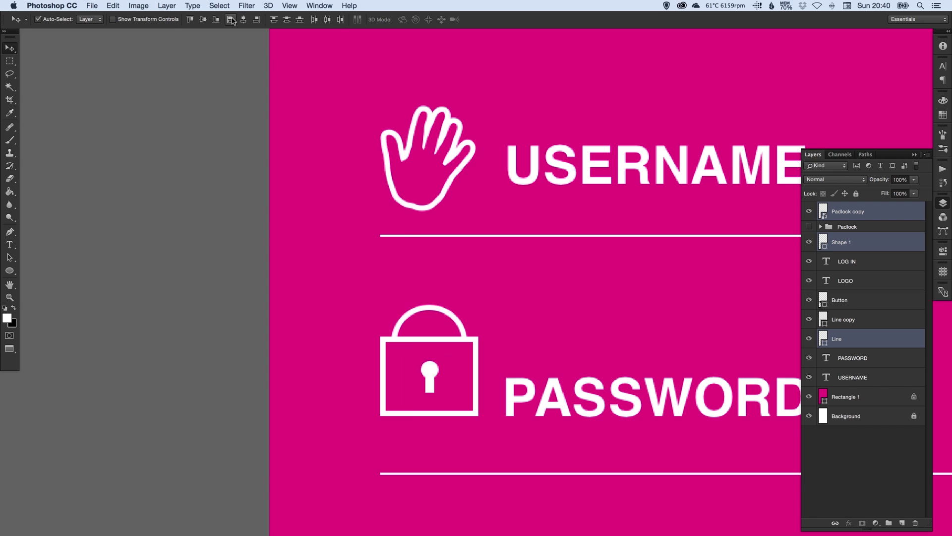
{"action": "left_click", "coordinate": [179, 144]}
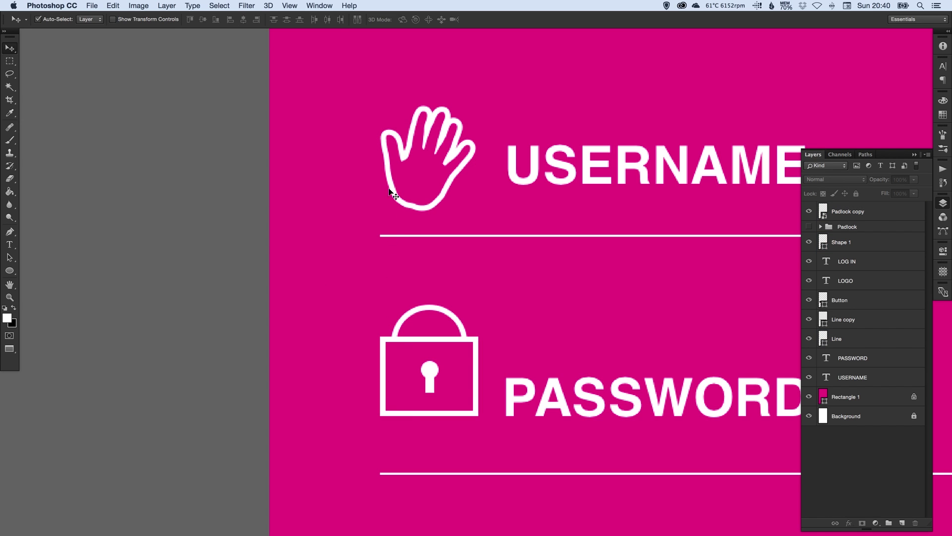
{"action": "key", "text": "super+minus"}
{"action": "key", "text": "super+minus"}
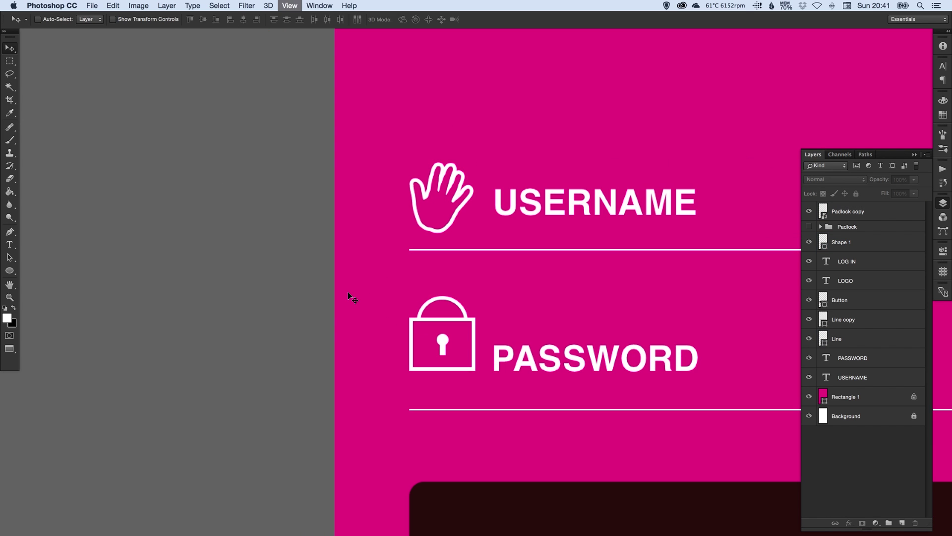
{"action": "left_click_drag", "start_coordinate": [512, 266], "coordinate": [473, 271]}
Step: Free-transform the hand and Padlock copy together, dragging a corner inward to shrink both
{"action": "left_click", "coordinate": [436, 254], "text": "super"}
{"action": "left_click", "coordinate": [431, 301], "text": "shift+super"}
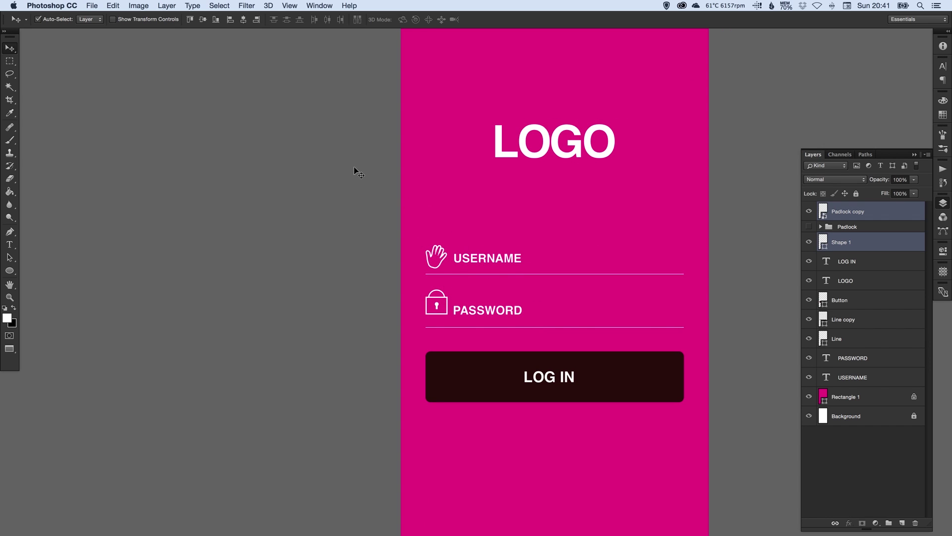
{"action": "left_click", "coordinate": [118, 6]}
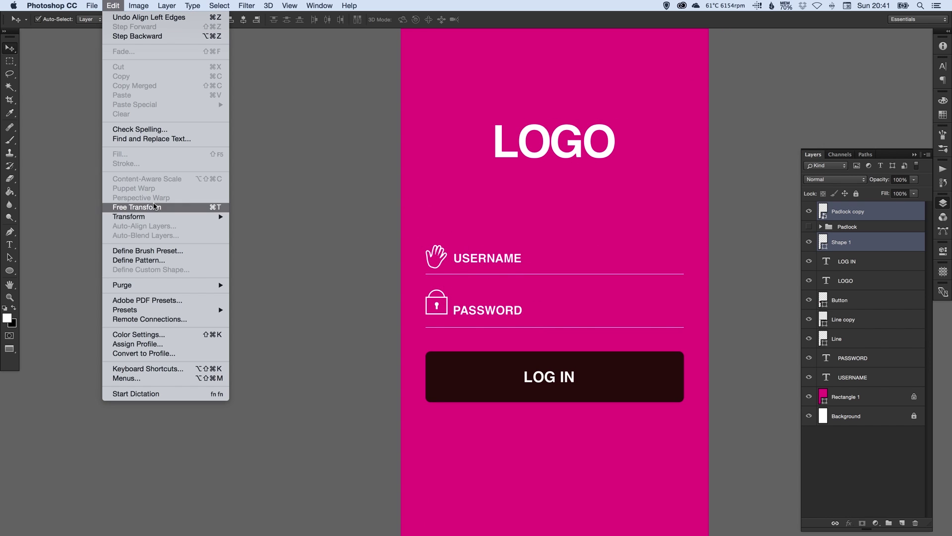
{"action": "left_click", "coordinate": [157, 207]}
{"action": "key", "text": "super+equal"}
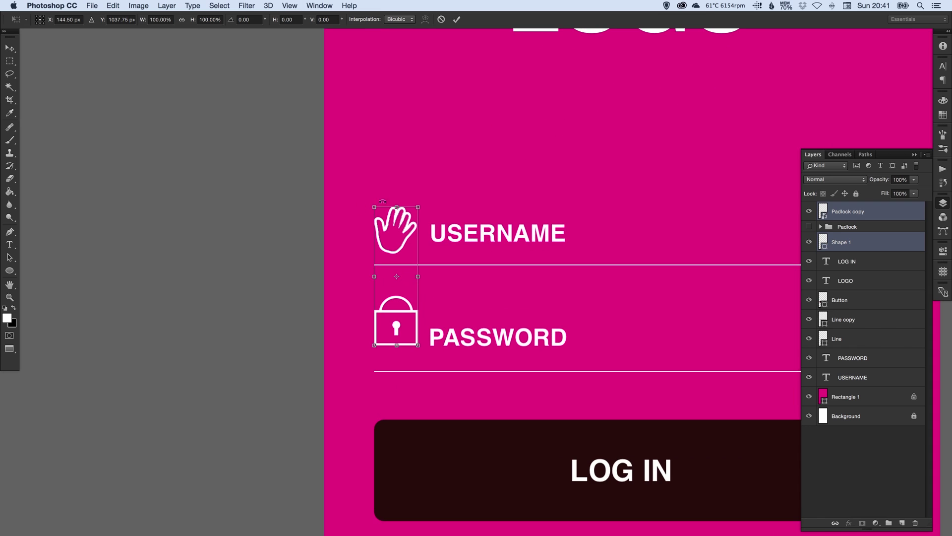
{"action": "left_click_drag", "start_coordinate": [422, 204], "coordinate": [385, 247]}
{"action": "key", "text": "Return"}
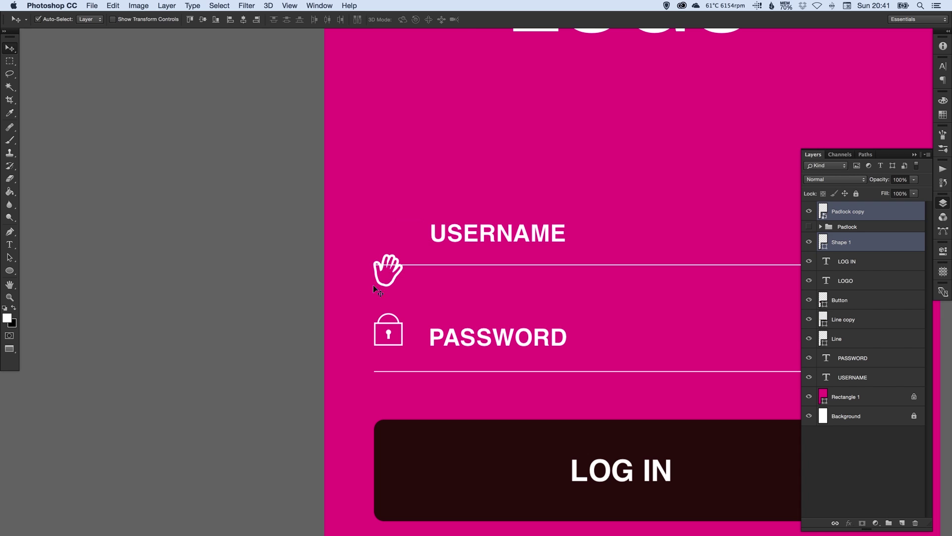
{"action": "left_click", "coordinate": [378, 285]}
{"action": "scroll", "coordinate": [378, 286], "scroll_direction": "up", "scroll_amount": 5}
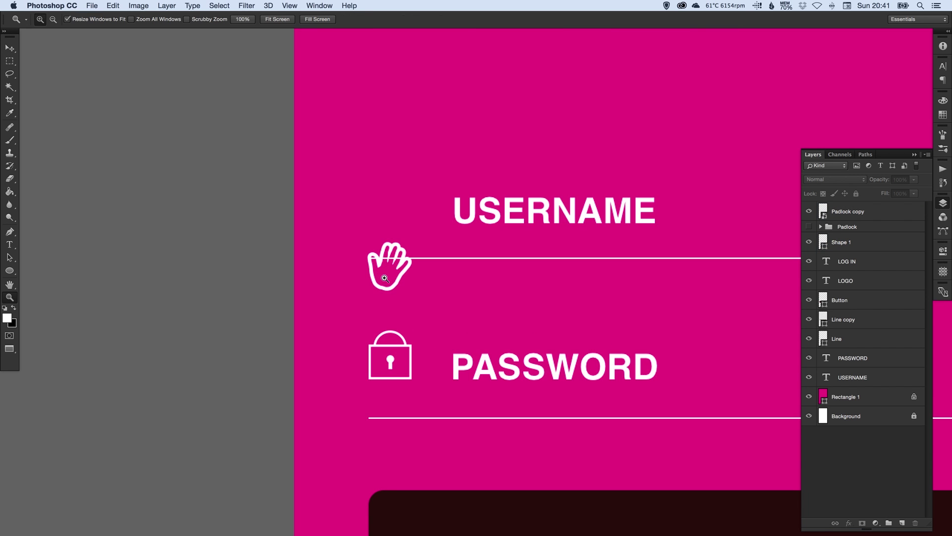
{"action": "scroll", "coordinate": [376, 309], "scroll_direction": "down", "scroll_amount": 1}
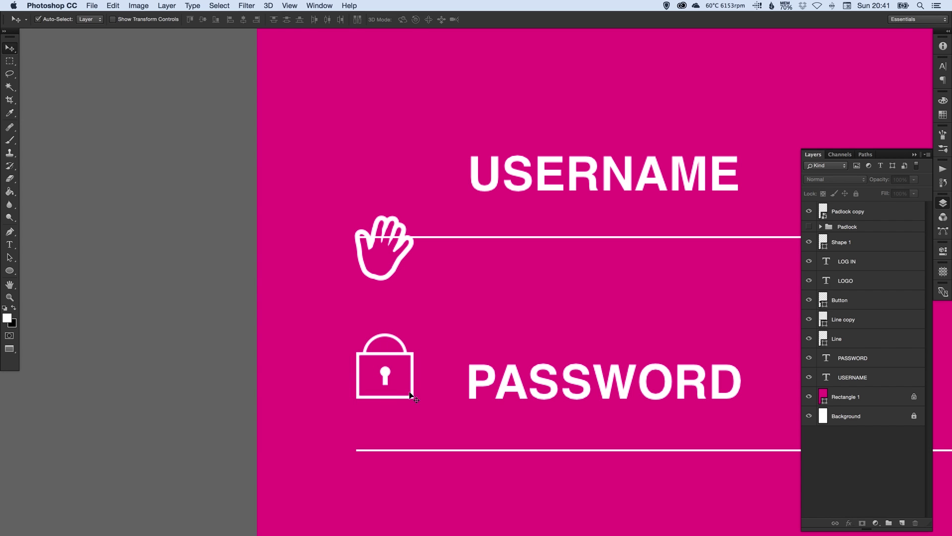
Step: Try rescaling the padlock icon with Free Transform, then undo the change
{"action": "left_click_drag", "start_coordinate": [383, 374], "coordinate": [374, 386]}
{"action": "key", "text": "super+z"}
{"action": "key", "text": "super+t"}
{"action": "left_click_drag", "start_coordinate": [415, 333], "coordinate": [380, 371]}
{"action": "key", "text": "Return"}
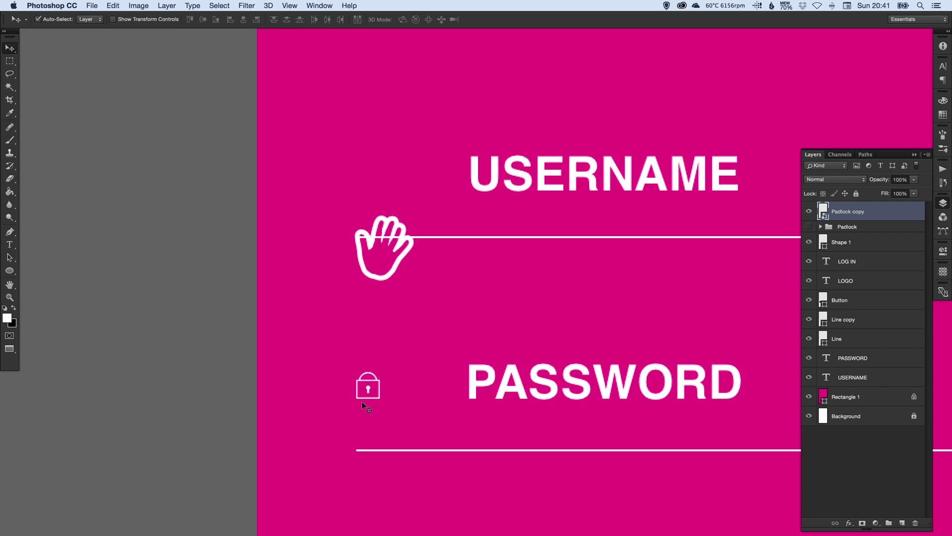
{"action": "key", "text": "super+z"}
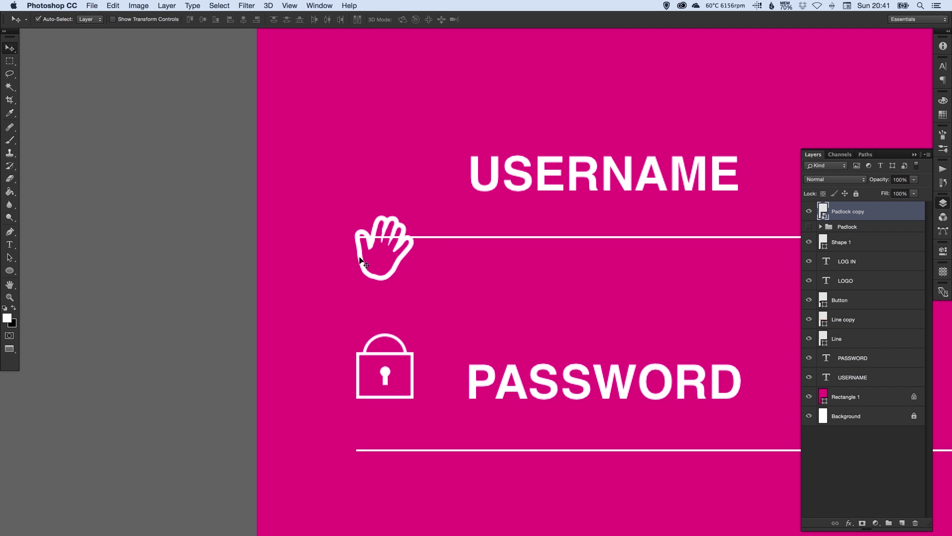
{"action": "key", "text": "a"}
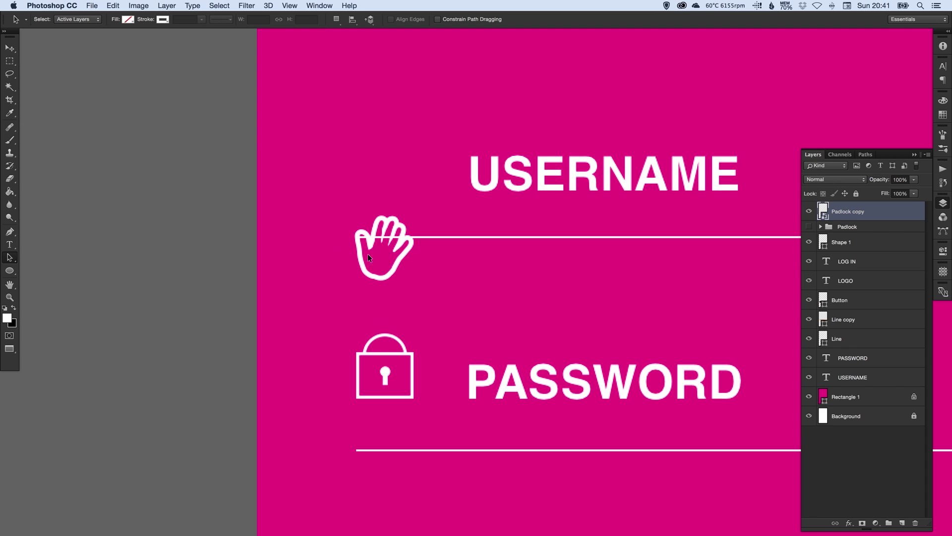
{"action": "key", "text": "v"}
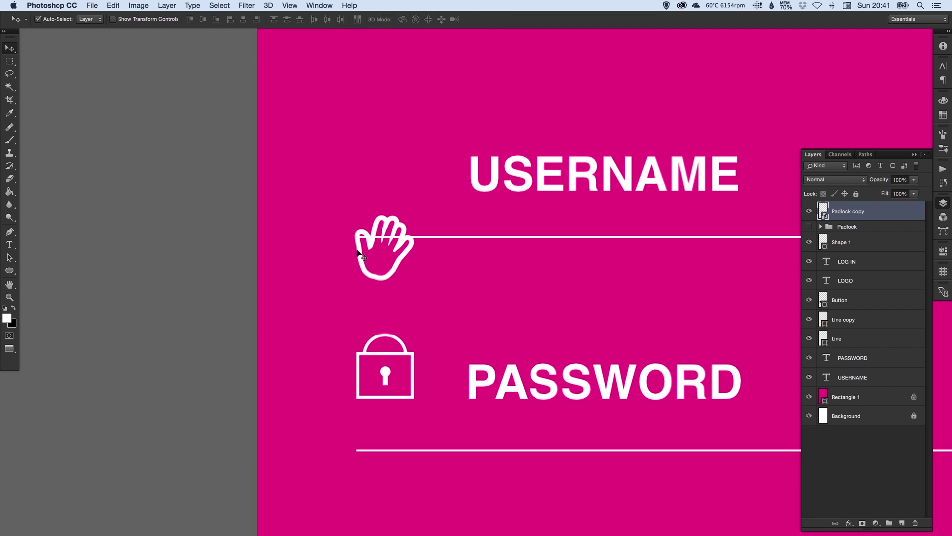
Step: Rename the Shape 1 layer to Hand
{"action": "left_click", "coordinate": [855, 243]}
{"action": "left_click", "coordinate": [809, 241]}
{"action": "left_click", "coordinate": [808, 241]}
{"action": "double_click", "coordinate": [844, 242]}
{"action": "type", "text": "Hand"}
{"action": "key", "text": "Return"}
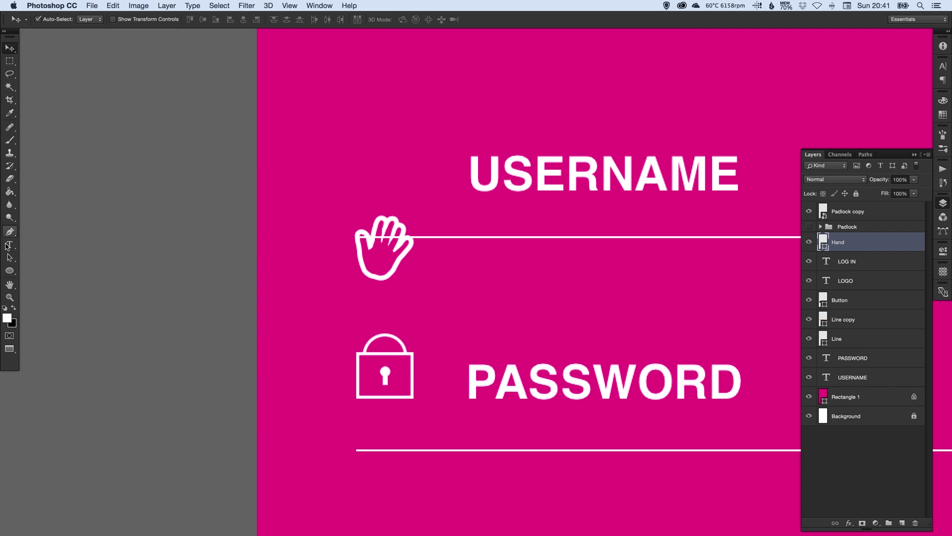
Step: Thin the hand outline path's stroke width from 5 pt to 3 pt
{"action": "left_click", "coordinate": [9, 258]}
{"action": "left_click", "coordinate": [364, 244]}
{"action": "left_click", "coordinate": [188, 21]}
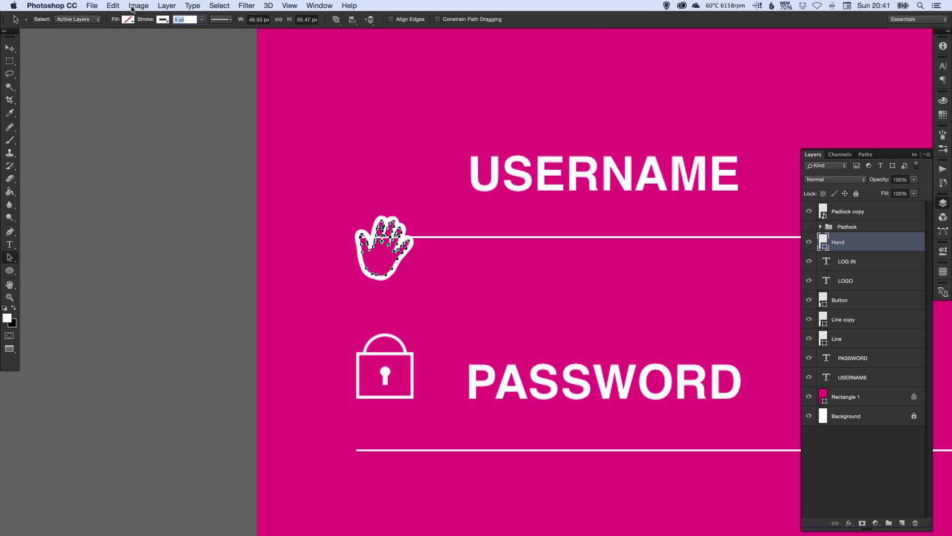
{"action": "type", "text": "3"}
{"action": "key", "text": "Return"}
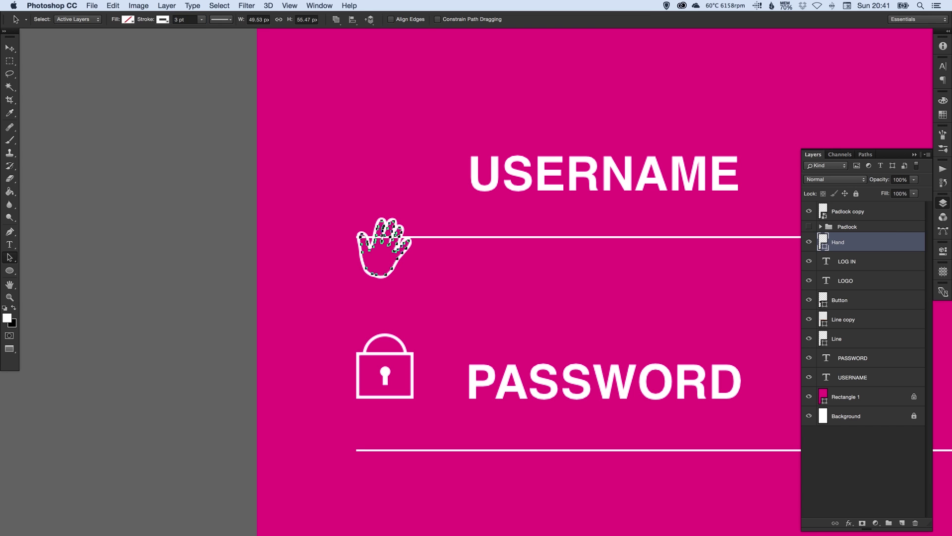
{"action": "left_click", "coordinate": [266, 287]}
{"action": "key", "text": "v"}
{"action": "key", "text": "super+minus"}
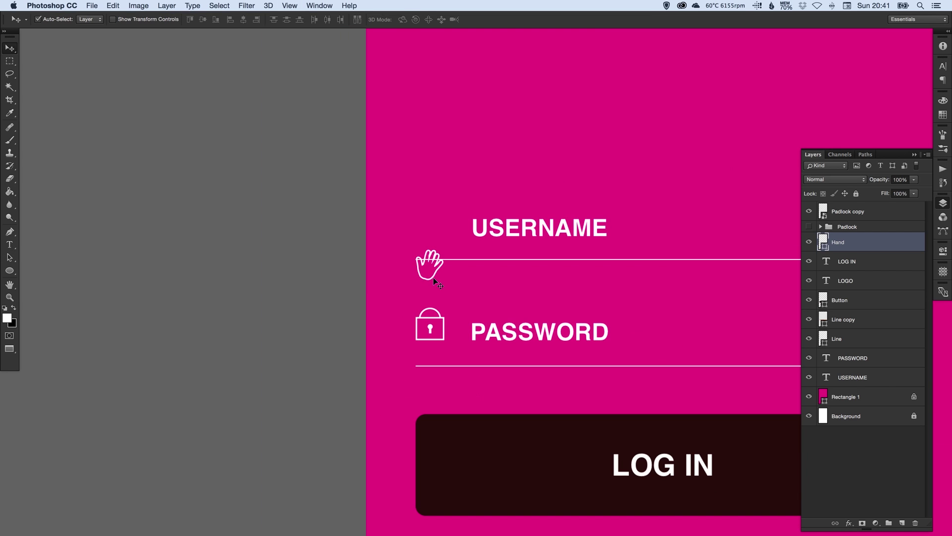
Step: Nudge the hand icon up above the username line and the padlock down slightly
{"action": "left_click_drag", "start_coordinate": [418, 278], "coordinate": [418, 258]}
{"action": "key", "text": "shift+Up"}
{"action": "key", "text": "shift+Up"}
{"action": "key", "text": "shift+Up"}
{"action": "scroll", "coordinate": [573, 249], "scroll_direction": "right", "scroll_amount": 5}
{"action": "scroll", "coordinate": [574, 249], "scroll_direction": "up", "scroll_amount": 1}
{"action": "key", "text": "Up"}
{"action": "key", "text": "Up"}
{"action": "key", "text": "Up"}
{"action": "key", "text": "Up"}
{"action": "key", "text": "Up"}
{"action": "key", "text": "Up"}
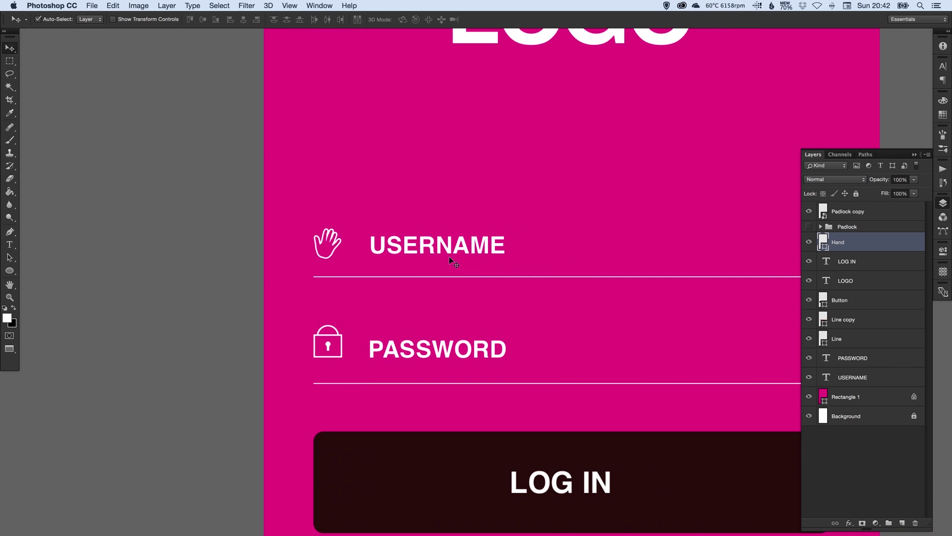
{"action": "left_click_drag", "start_coordinate": [295, 325], "coordinate": [331, 350]}
{"action": "key", "text": "Down"}
{"action": "key", "text": "Down"}
{"action": "key", "text": "Down"}
{"action": "key", "text": "Down"}
{"action": "key", "text": "Down"}
{"action": "key", "text": "Down"}
{"action": "key", "text": "Down"}
{"action": "key", "text": "Down"}
{"action": "key", "text": "Down"}
{"action": "key", "text": "Down"}
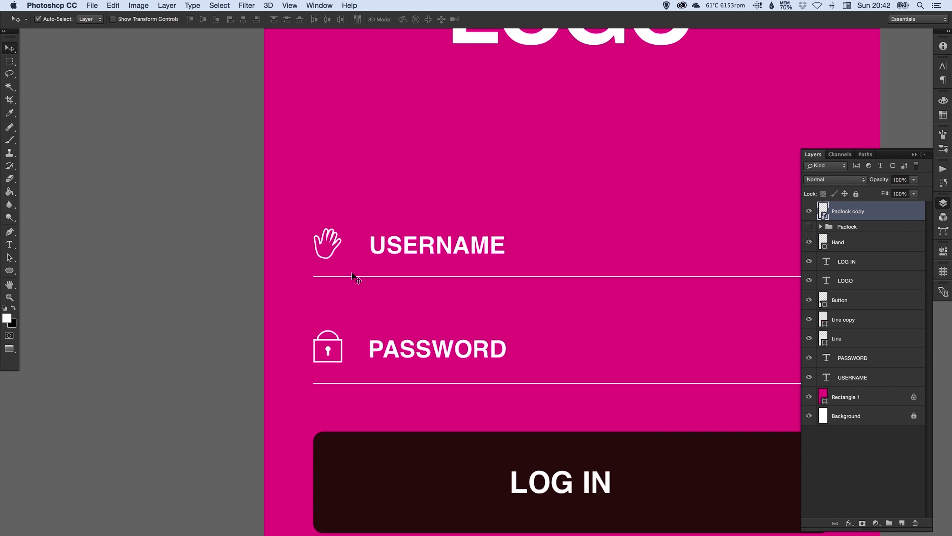
Step: Scale the hand icon up to about 111% and recentre the whole layout in view
{"action": "left_click", "coordinate": [319, 218], "text": "super"}
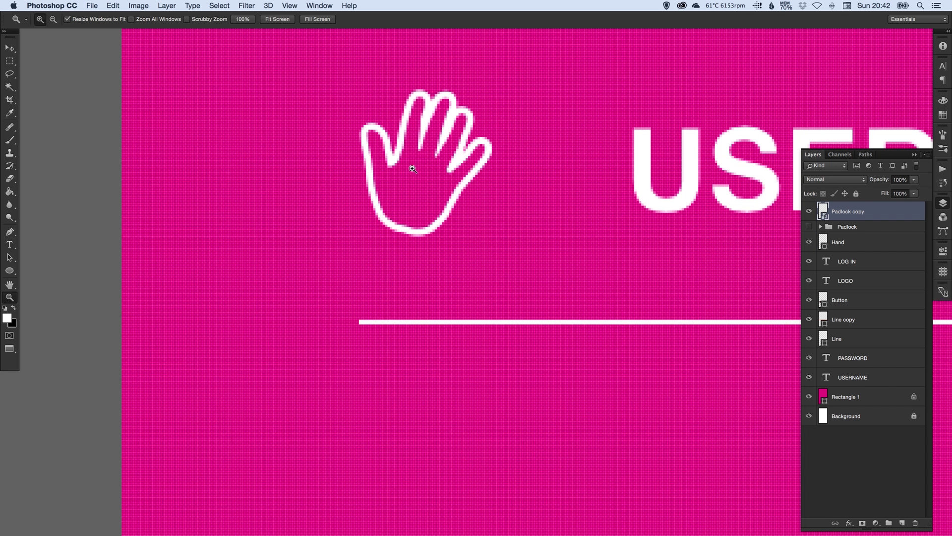
{"action": "left_click", "coordinate": [490, 117]}
{"action": "key", "text": "super+t"}
{"action": "left_click_drag", "start_coordinate": [492, 88], "coordinate": [512, 66]}
{"action": "key", "text": "Return"}
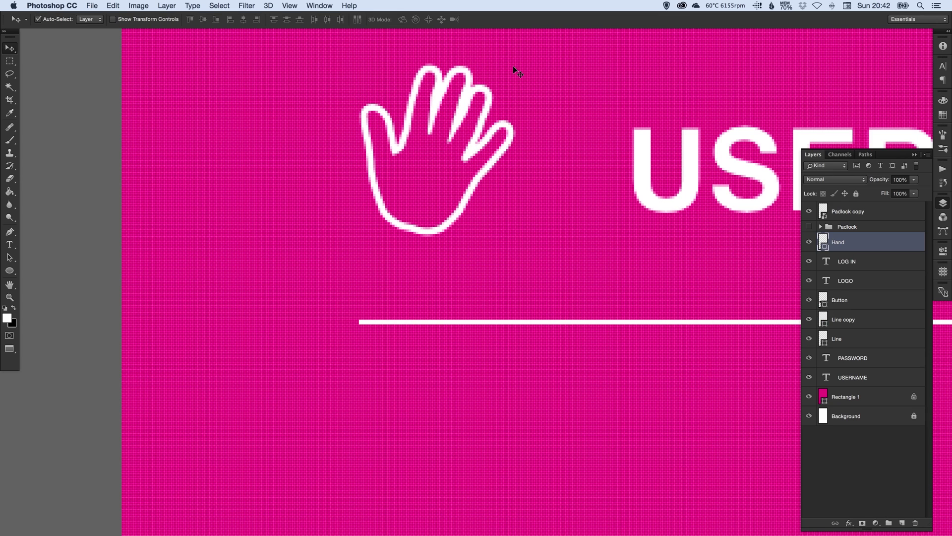
{"action": "key", "text": "super+1"}
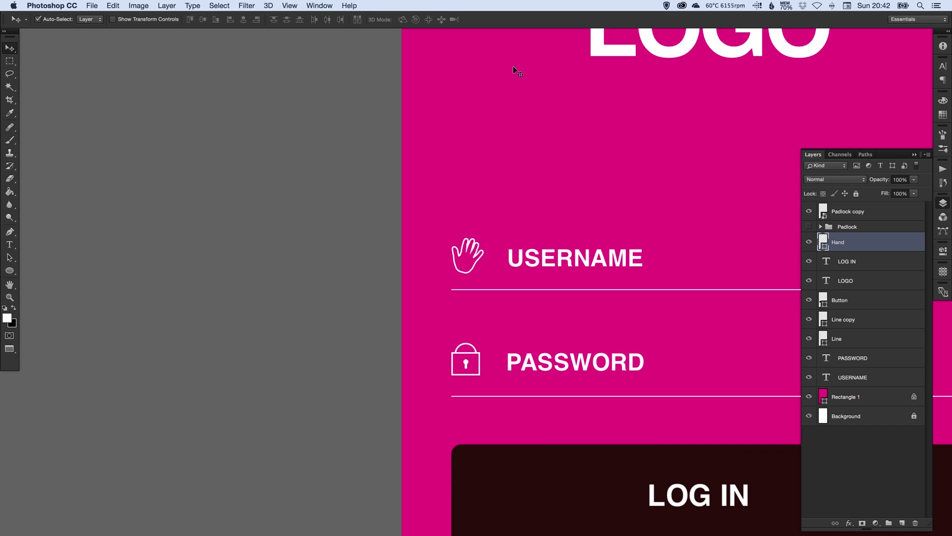
{"action": "key", "text": "super+minus"}
{"action": "left_click_drag", "start_coordinate": [429, 240], "coordinate": [347, 239]}
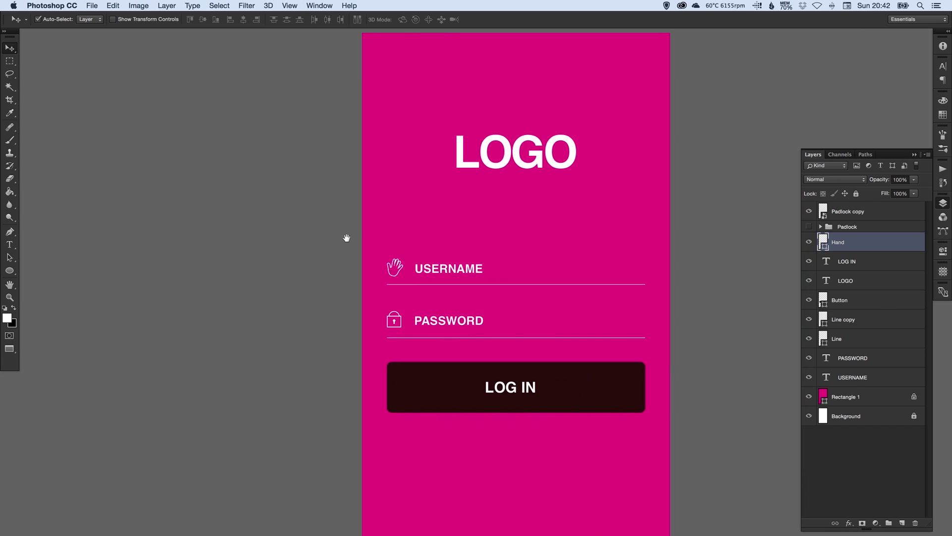
Step: Set the USERNAME label's font style to Light
{"action": "key", "text": "t"}
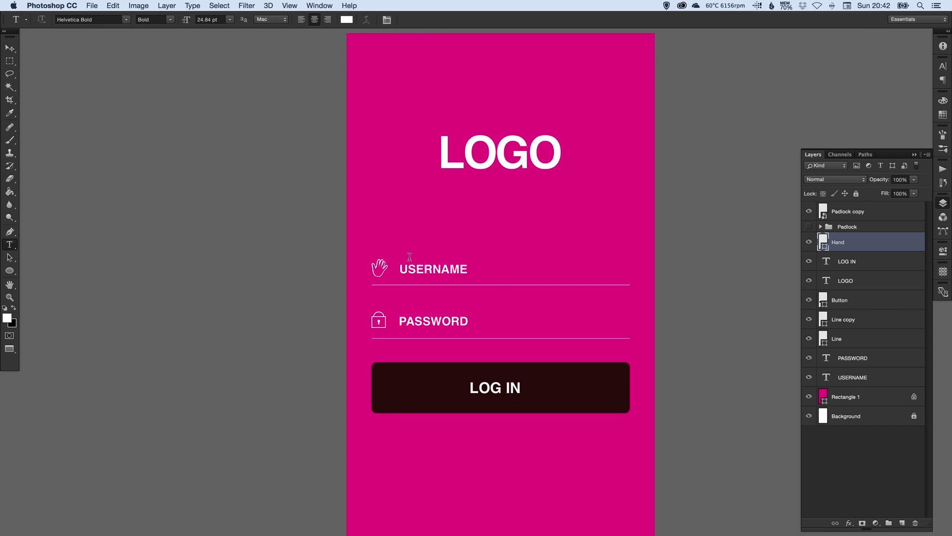
{"action": "left_click", "coordinate": [403, 256]}
{"action": "key", "text": "super+a"}
{"action": "left_click", "coordinate": [170, 20]}
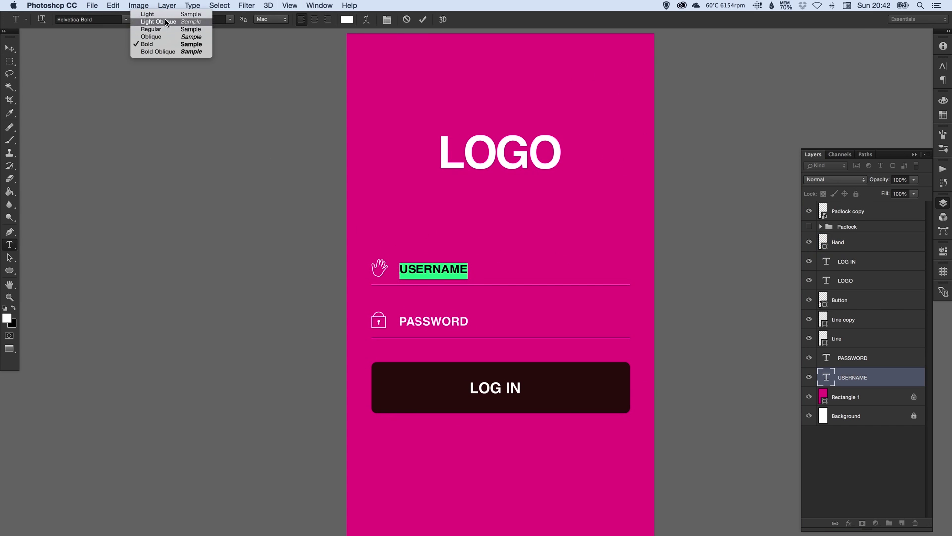
{"action": "left_click", "coordinate": [163, 14]}
{"action": "left_click", "coordinate": [11, 48]}
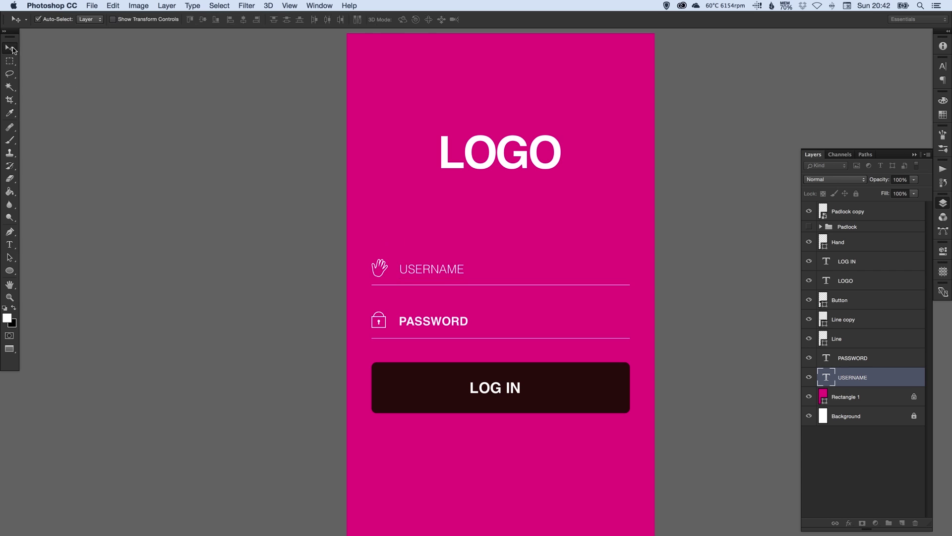
Step: Make the PASSWORD label Light and retype it as 'Password'
{"action": "key", "text": "t"}
{"action": "left_click", "coordinate": [419, 322]}
{"action": "key", "text": "super+a"}
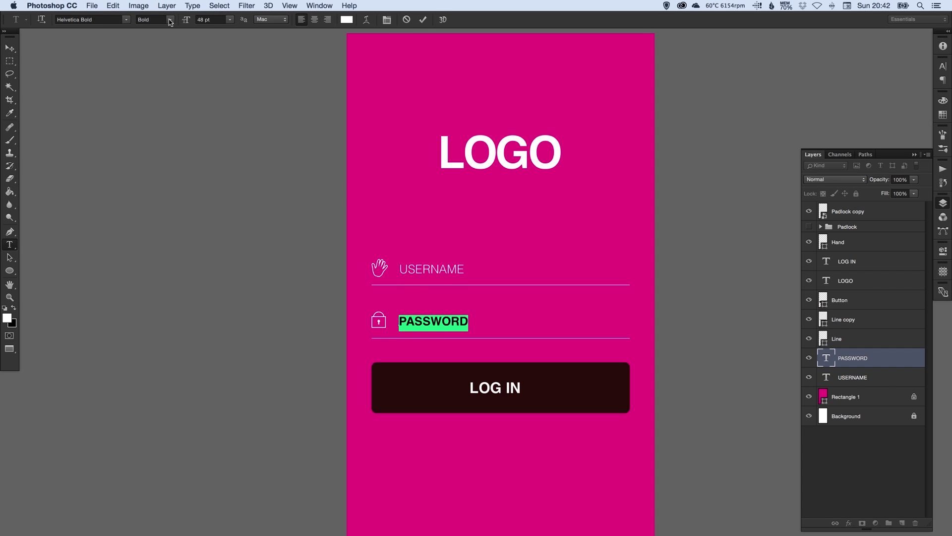
{"action": "left_click", "coordinate": [170, 20]}
{"action": "left_click", "coordinate": [163, 13]}
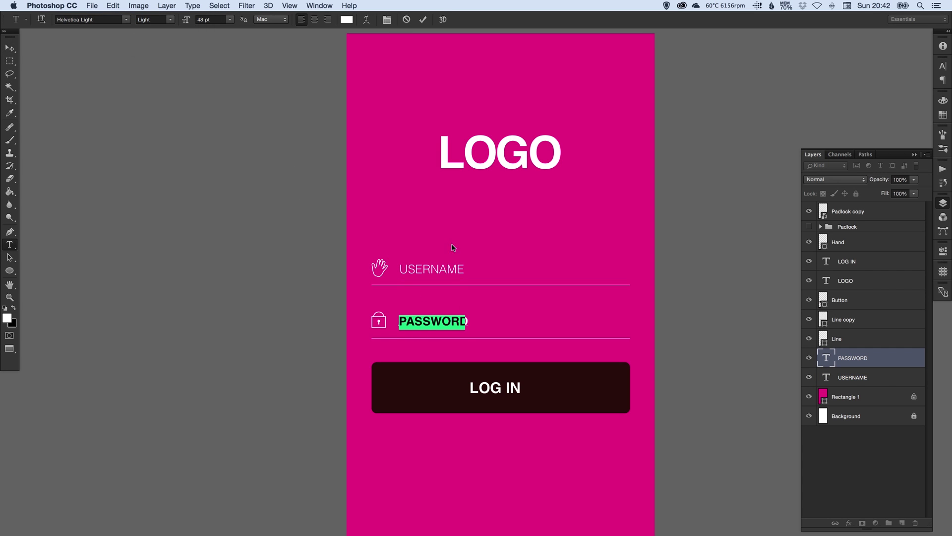
{"action": "left_click", "coordinate": [445, 324]}
{"action": "key", "text": "super+a"}
{"action": "type", "text": "Password"}
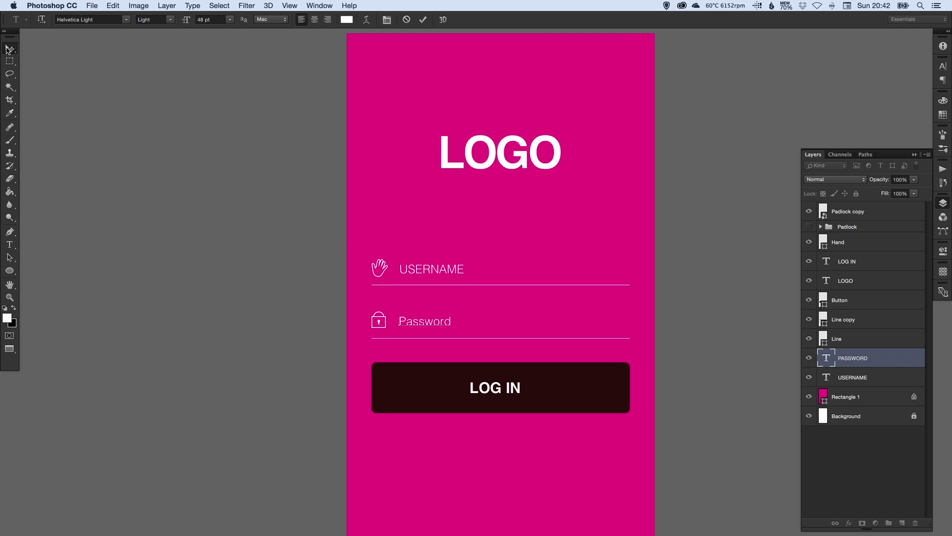
{"action": "left_click", "coordinate": [10, 48]}
Step: Retype the USERNAME label as 'Username'
{"action": "key", "text": "t"}
{"action": "left_click", "coordinate": [417, 268]}
{"action": "key", "text": "super+a"}
{"action": "type", "text": "Username"}
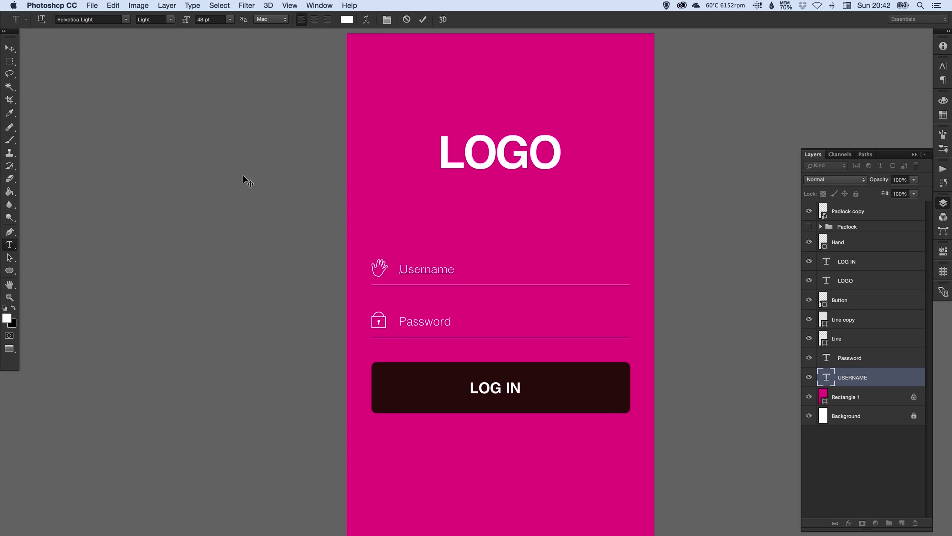
{"action": "left_click", "coordinate": [9, 48]}
Step: Nudge the Username and Password labels two steps to the left
{"action": "left_click", "coordinate": [239, 281]}
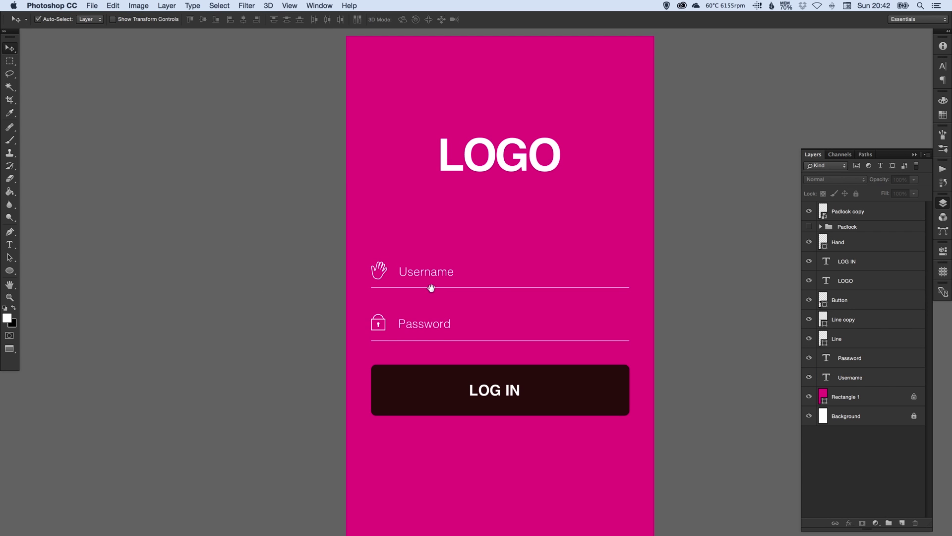
{"action": "left_click_drag", "start_coordinate": [429, 288], "coordinate": [423, 276]}
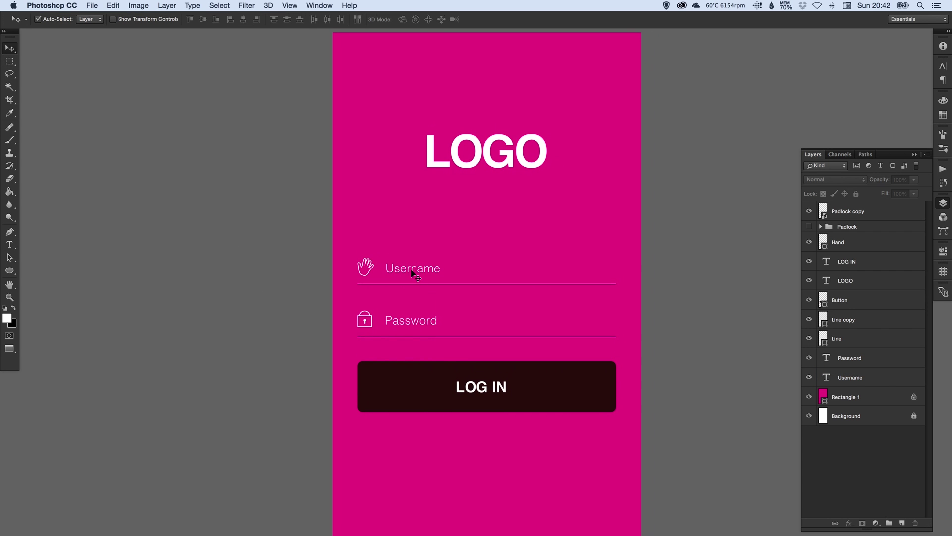
{"action": "left_click", "coordinate": [412, 273]}
{"action": "left_click", "coordinate": [405, 318], "text": "shift"}
{"action": "key", "text": "Left"}
{"action": "key", "text": "Left"}
{"action": "key", "text": "Left"}
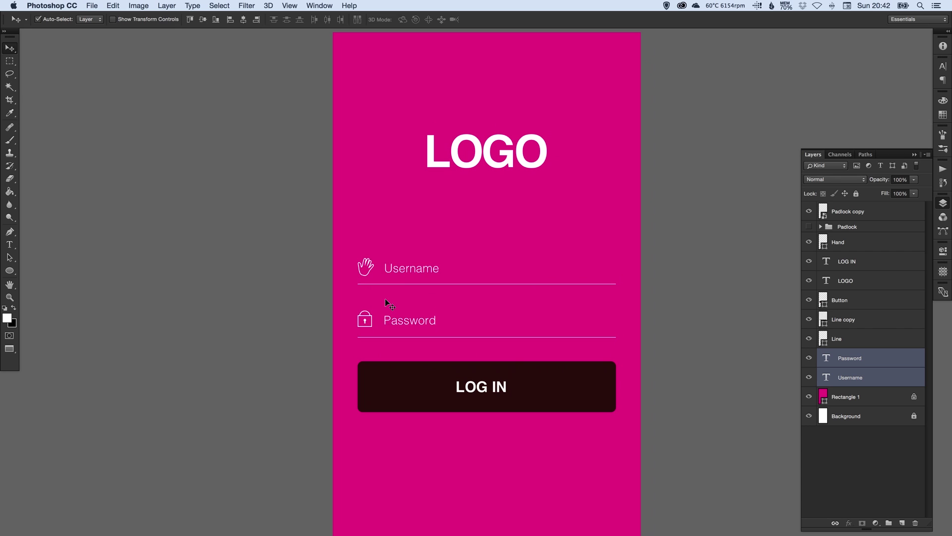
{"action": "key", "text": "Left"}
{"action": "key", "text": "Left"}
{"action": "key", "text": "Left"}
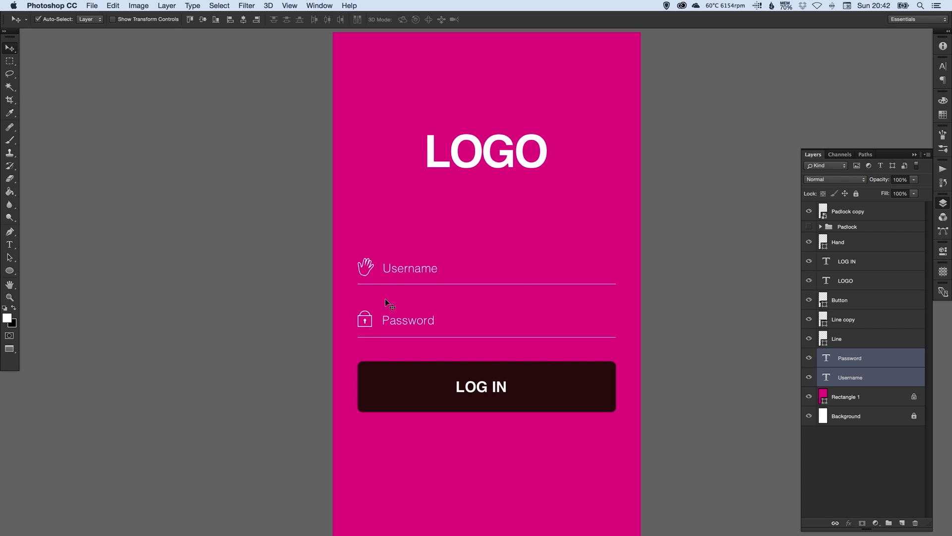
Step: Move all layout elements down two nudges and open Rectangle 1's fill colour
{"action": "scroll", "coordinate": [535, 268], "scroll_direction": "up", "scroll_amount": 2}
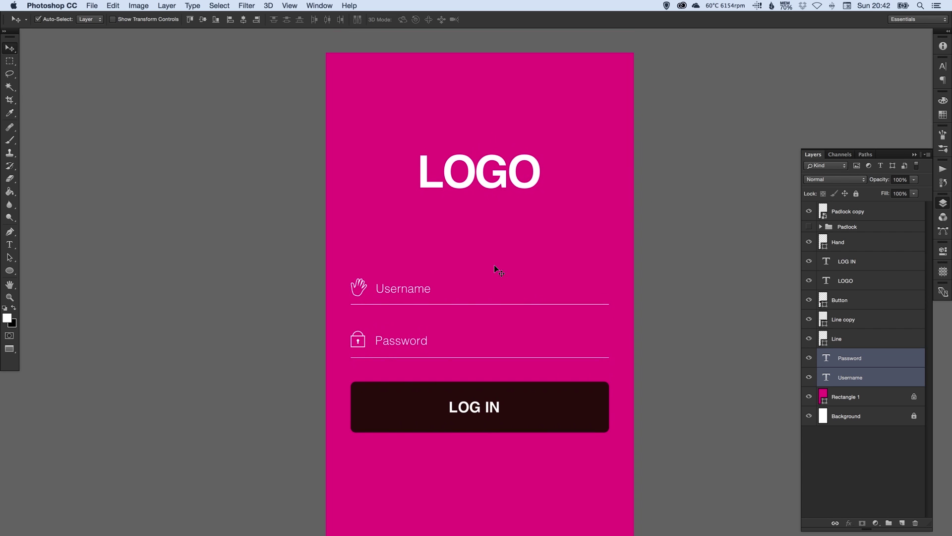
{"action": "key", "text": "super+minus"}
{"action": "left_click_drag", "start_coordinate": [350, 148], "coordinate": [535, 328]}
{"action": "key", "text": "Down"}
{"action": "key", "text": "Down"}
{"action": "key", "text": "Down"}
{"action": "key", "text": "Down"}
{"action": "key", "text": "Down"}
{"action": "key", "text": "Down"}
{"action": "key", "text": "Down"}
{"action": "key", "text": "Down"}
{"action": "key", "text": "Down"}
{"action": "key", "text": "Down"}
{"action": "key", "text": "Down"}
{"action": "key", "text": "Down"}
{"action": "key", "text": "Down"}
{"action": "key", "text": "Down"}
{"action": "key", "text": "Down"}
{"action": "key", "text": "Down"}
{"action": "key", "text": "Down"}
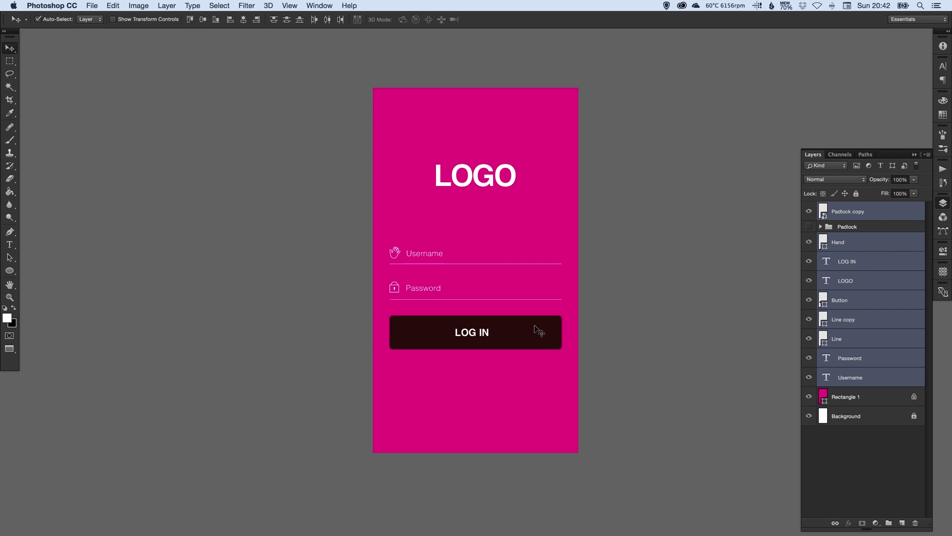
{"action": "key", "text": "Down"}
{"action": "key", "text": "Down"}
{"action": "key", "text": "Down"}
{"action": "key", "text": "Down"}
{"action": "key", "text": "Down"}
{"action": "key", "text": "Down"}
{"action": "key", "text": "Down"}
{"action": "key", "text": "Down"}
{"action": "key", "text": "Down"}
{"action": "key", "text": "Down"}
{"action": "key", "text": "Down"}
{"action": "key", "text": "Down"}
{"action": "key", "text": "Down"}
{"action": "key", "text": "Down"}
{"action": "key", "text": "Down"}
{"action": "key", "text": "Down"}
{"action": "key", "text": "Down"}
{"action": "key", "text": "Down"}
{"action": "key", "text": "Down"}
{"action": "key", "text": "Down"}
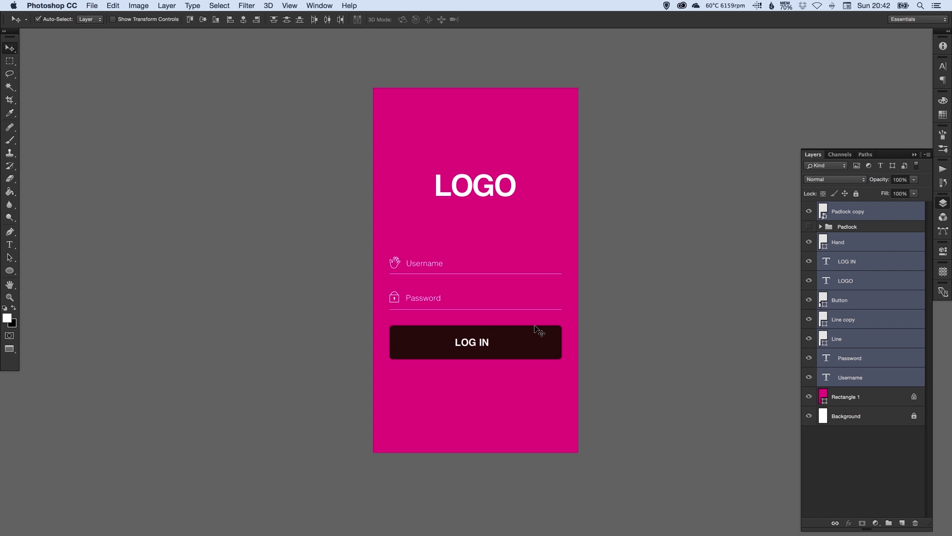
{"action": "left_click", "coordinate": [650, 240]}
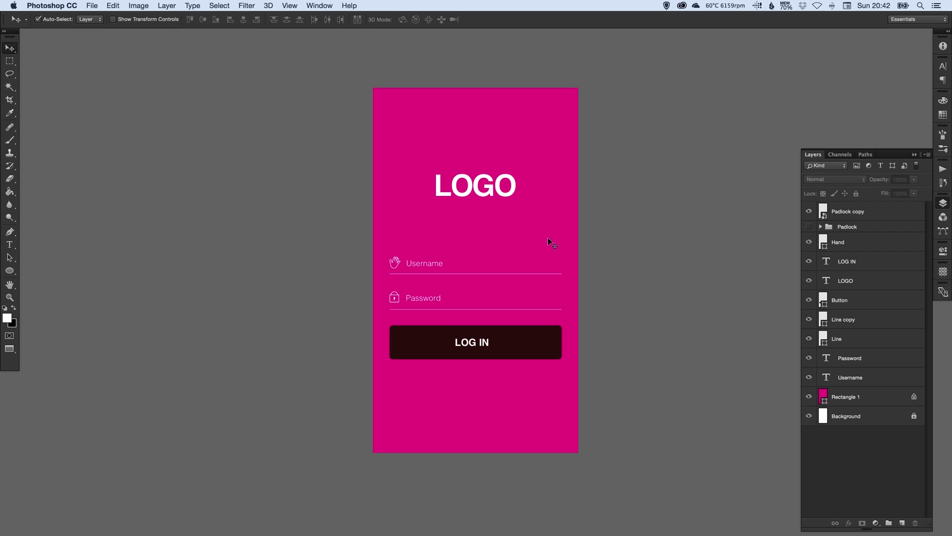
{"action": "double_click", "coordinate": [823, 396]}
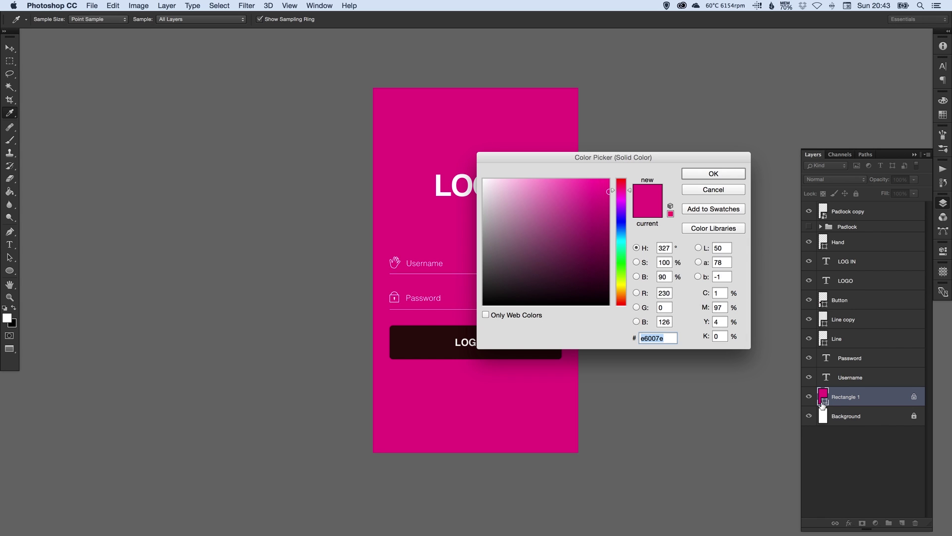
Step: Change the background rectangle's fill from magenta to cyan blue 00a7e6
{"action": "left_click", "coordinate": [622, 235]}
{"action": "left_click_drag", "start_coordinate": [622, 234], "coordinate": [619, 238]}
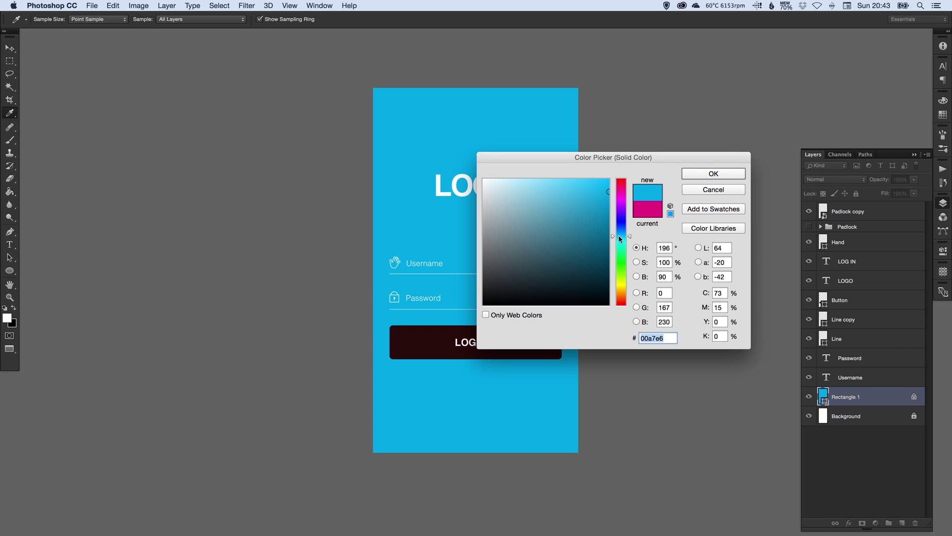
{"action": "left_click", "coordinate": [713, 173]}
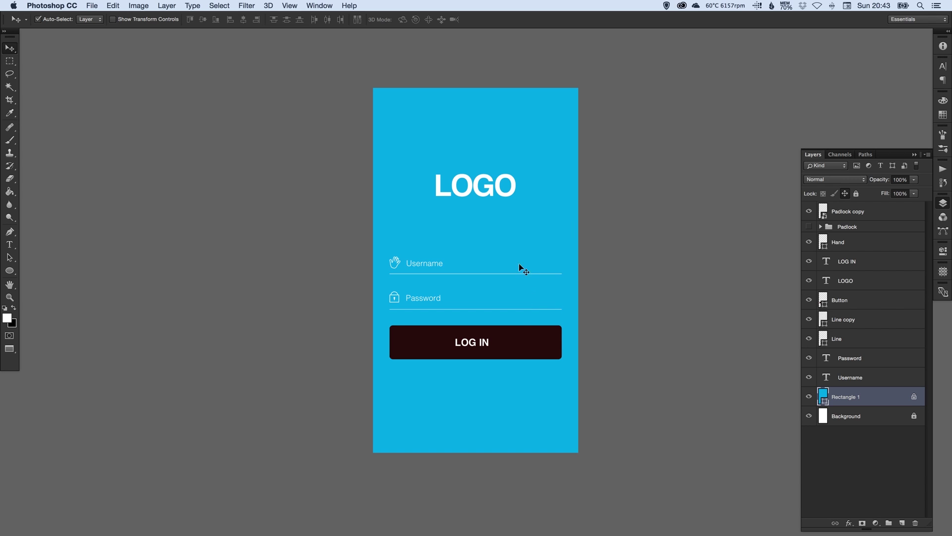
Step: Recolour the password underline to dark blue 00729d, darkened from the sampled background
{"action": "left_click", "coordinate": [838, 323]}
{"action": "left_click", "coordinate": [809, 319]}
{"action": "left_click", "coordinate": [810, 320]}
{"action": "double_click", "coordinate": [824, 321]}
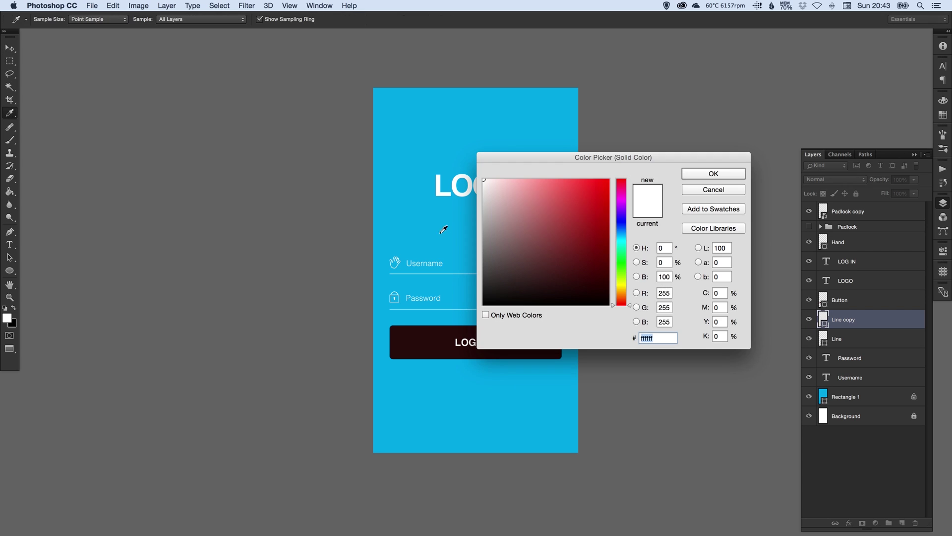
{"action": "left_click", "coordinate": [416, 227]}
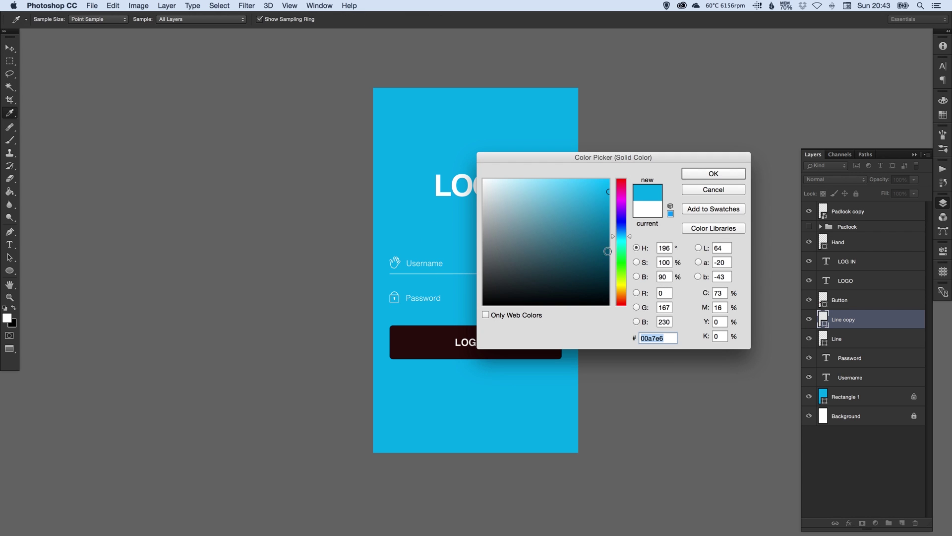
{"action": "mouse_move", "coordinate": [606, 226]}
{"action": "left_mouse_down"}
{"action": "mouse_move", "coordinate": [607, 243]}
{"action": "mouse_move", "coordinate": [609, 228]}
{"action": "left_mouse_up"}
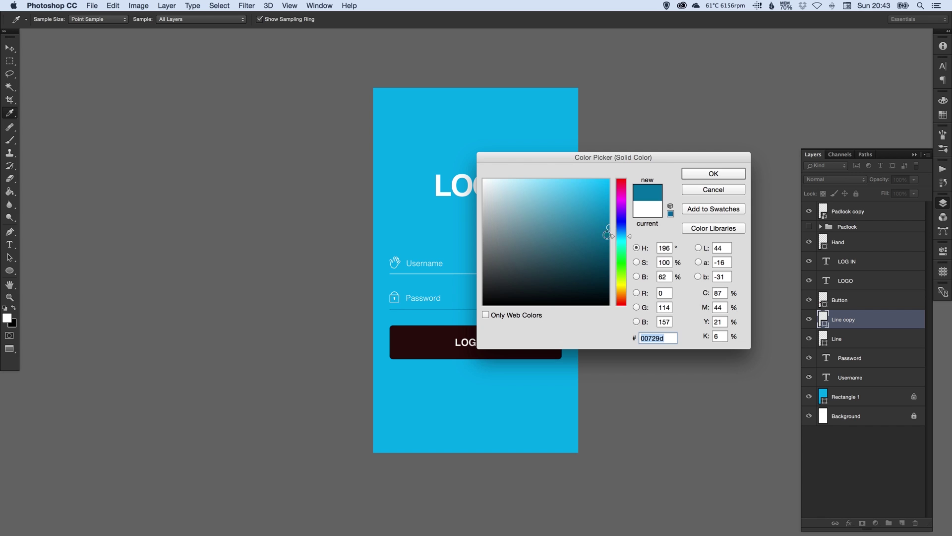
{"action": "left_click_drag", "start_coordinate": [667, 338], "coordinate": [634, 337]}
{"action": "key", "text": "cmd+c"}
{"action": "left_click", "coordinate": [705, 174]}
Step: Paste 00729d as the username underline's colour as well
{"action": "double_click", "coordinate": [822, 340]}
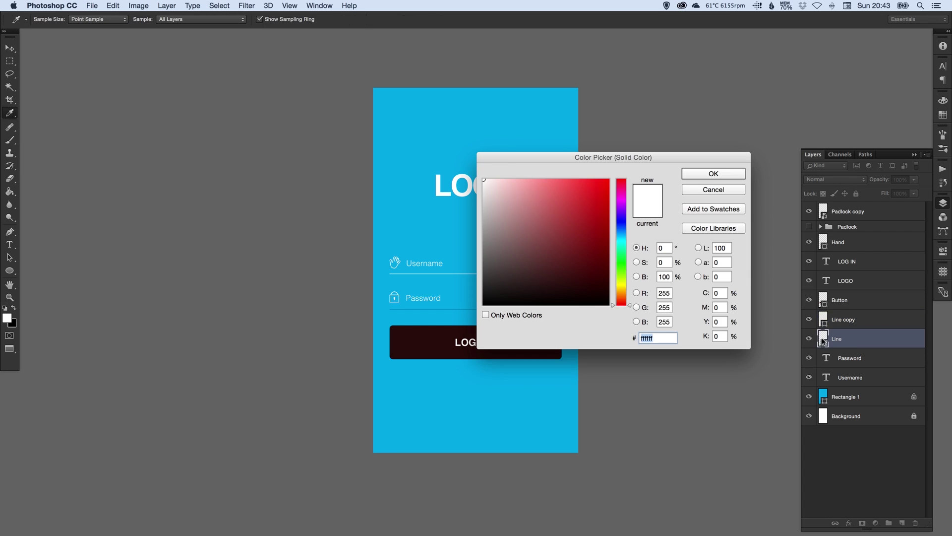
{"action": "key", "text": "cmd+v"}
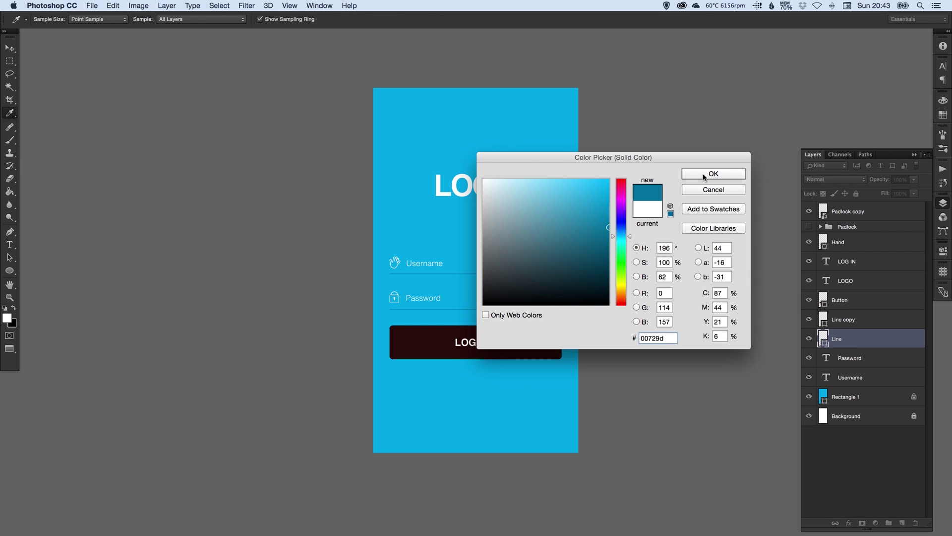
{"action": "left_click", "coordinate": [702, 174]}
{"action": "key", "text": "z"}
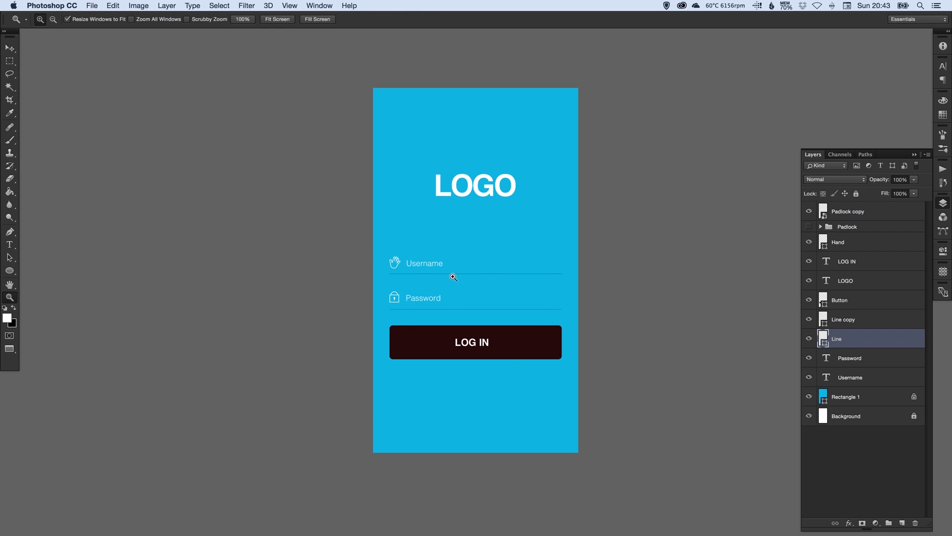
{"action": "left_click_drag", "start_coordinate": [453, 276], "coordinate": [442, 277]}
Step: Fade the hand and padlock icons to 30% opacity
{"action": "key", "text": "v"}
{"action": "left_click_drag", "start_coordinate": [255, 245], "coordinate": [374, 243]}
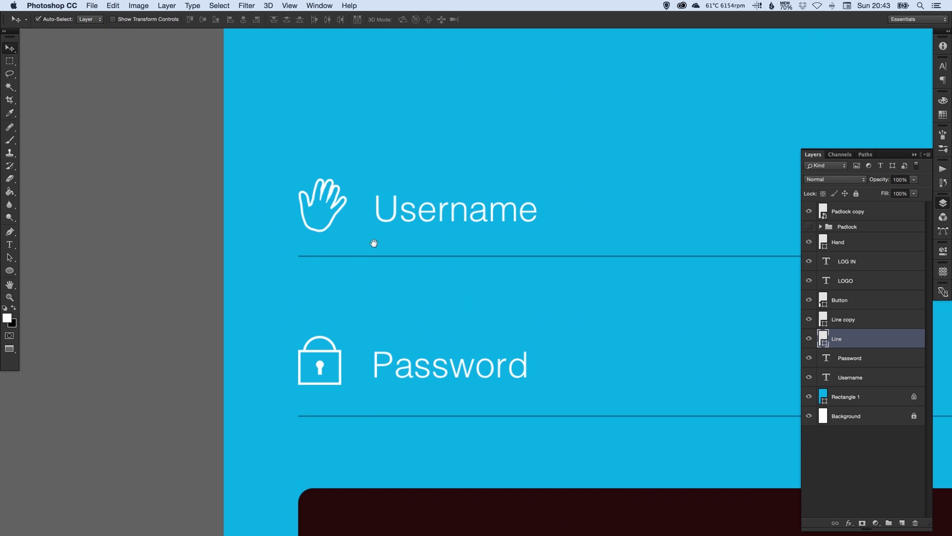
{"action": "left_click", "coordinate": [346, 200]}
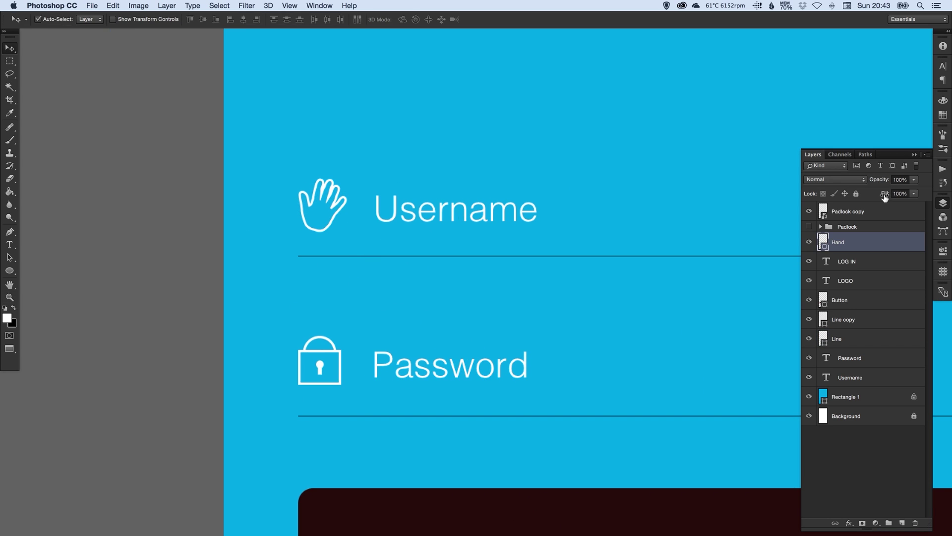
{"action": "key", "text": "3"}
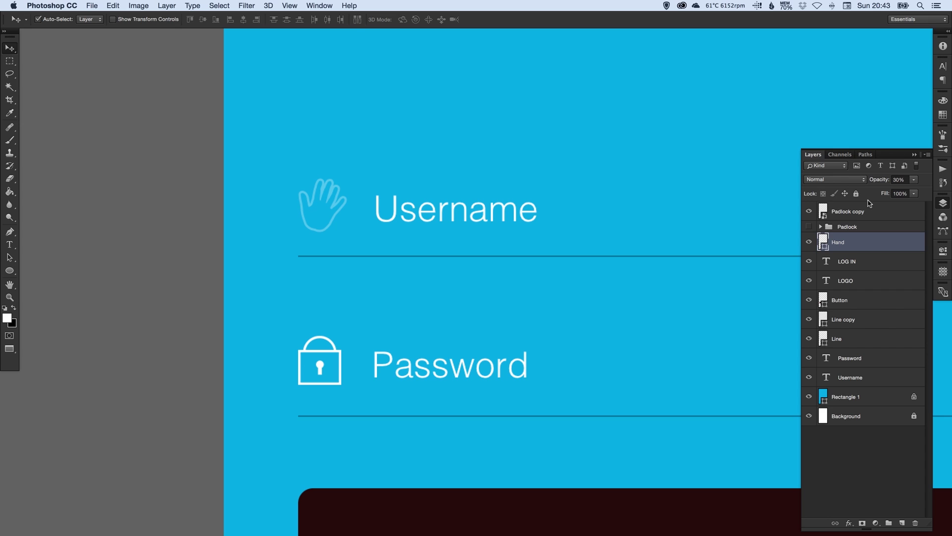
{"action": "left_click", "coordinate": [325, 362]}
{"action": "key", "text": "3"}
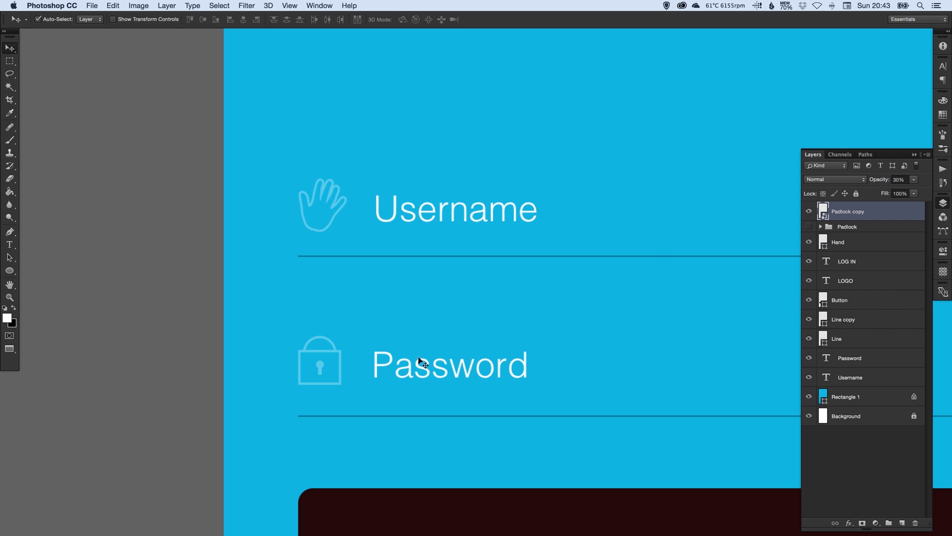
{"action": "key", "text": "super+minus"}
{"action": "scroll", "coordinate": [540, 286], "scroll_direction": "right", "scroll_amount": 2}
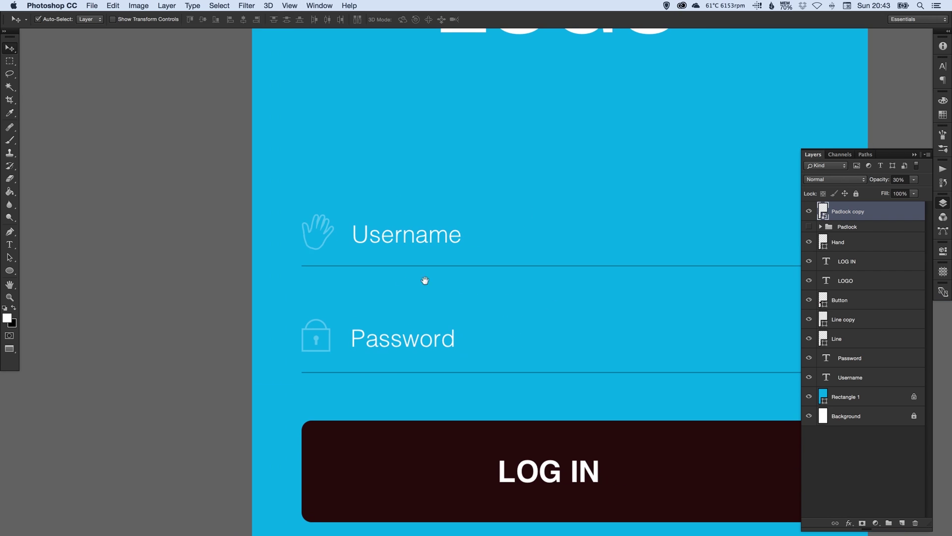
Step: Raise both icons to 40% opacity and review the whole login mockup
{"action": "left_click", "coordinate": [314, 218]}
{"action": "left_click", "coordinate": [332, 339], "text": "shift"}
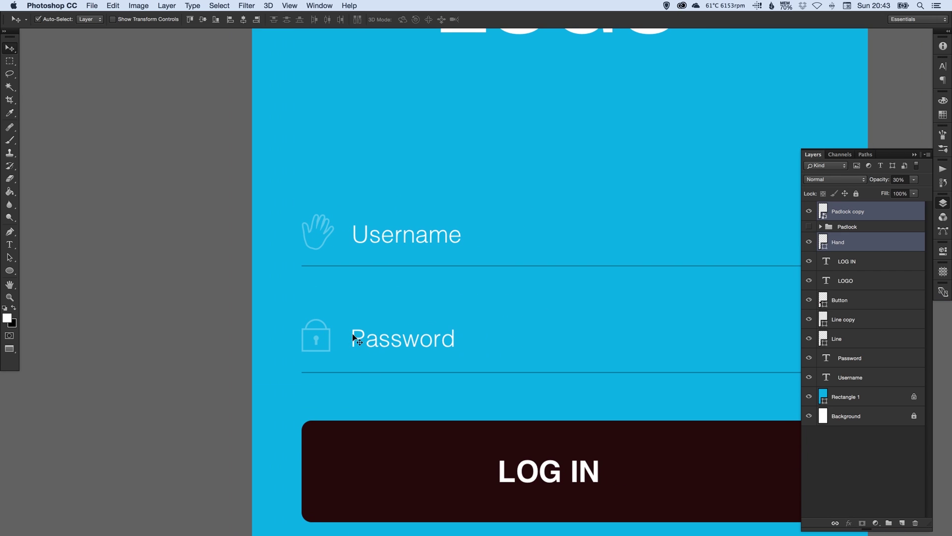
{"action": "key", "text": "4"}
{"action": "key", "text": "super+minus"}
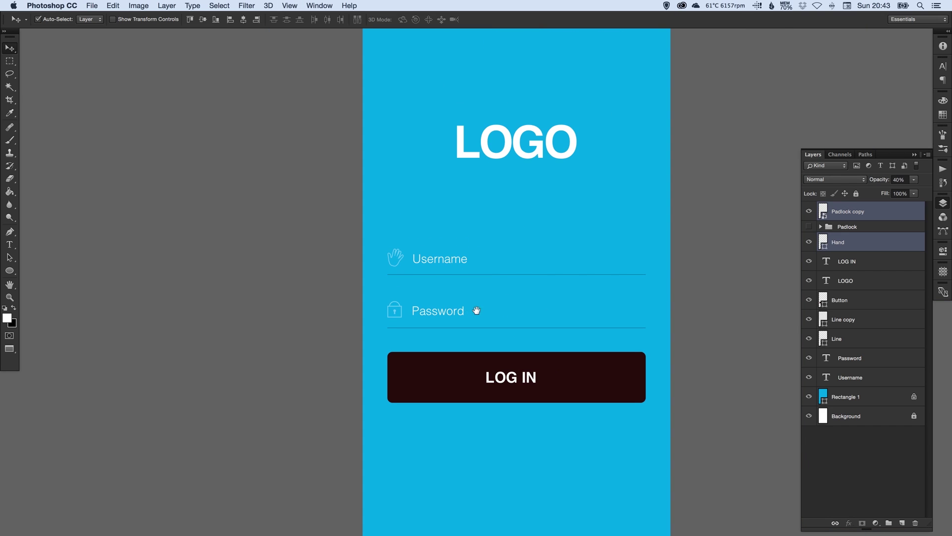
{"action": "scroll", "coordinate": [478, 310], "scroll_direction": "right", "scroll_amount": 2}
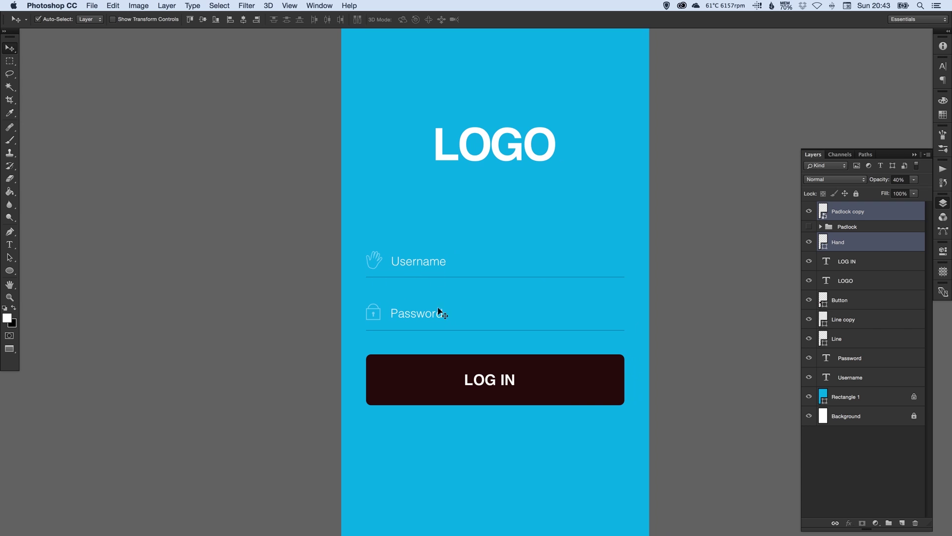
{"action": "left_click", "coordinate": [943, 202]}
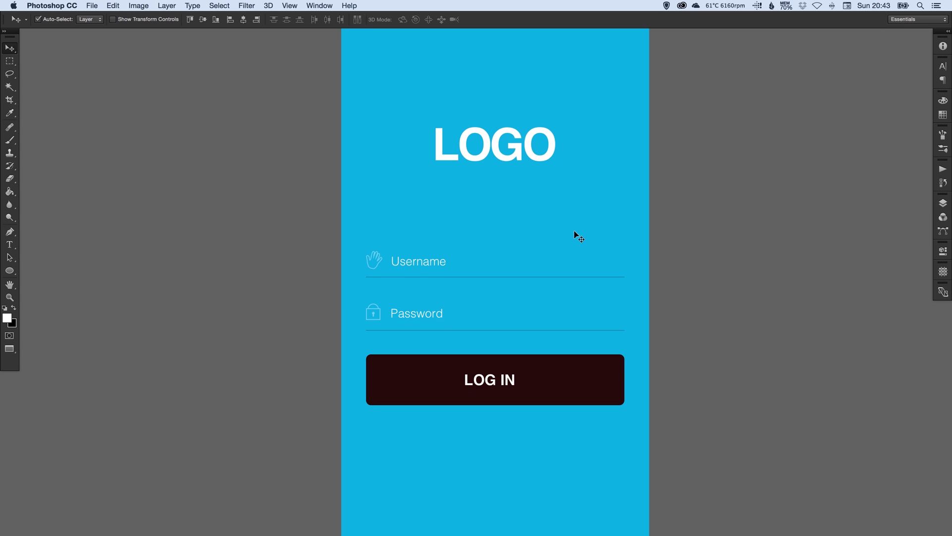
{"action": "left_click_drag", "start_coordinate": [502, 258], "coordinate": [493, 250]}
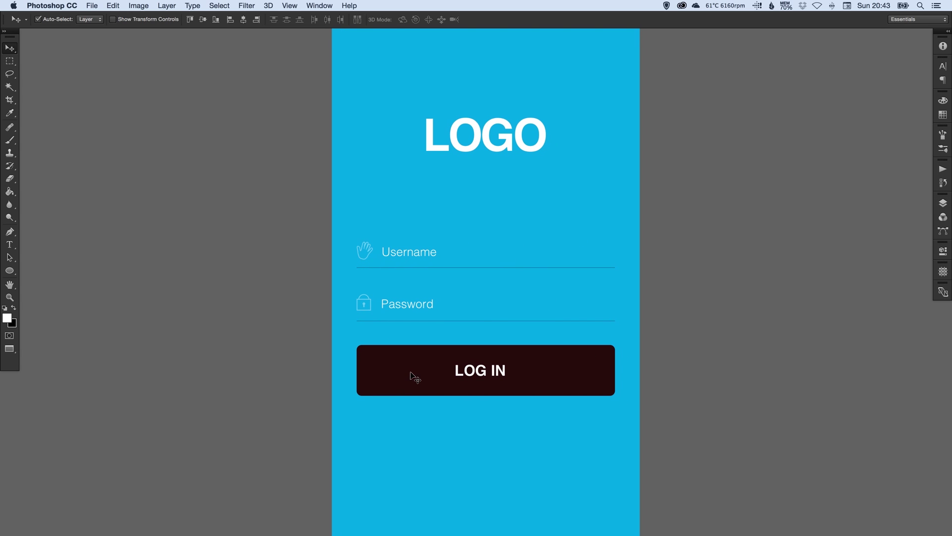
{"action": "left_click_drag", "start_coordinate": [413, 377], "coordinate": [402, 382]}
{"action": "key", "text": "super+z"}
Step: Try several blue shades around hue 196 for the LOG IN button's fill
{"action": "left_click", "coordinate": [943, 202]}
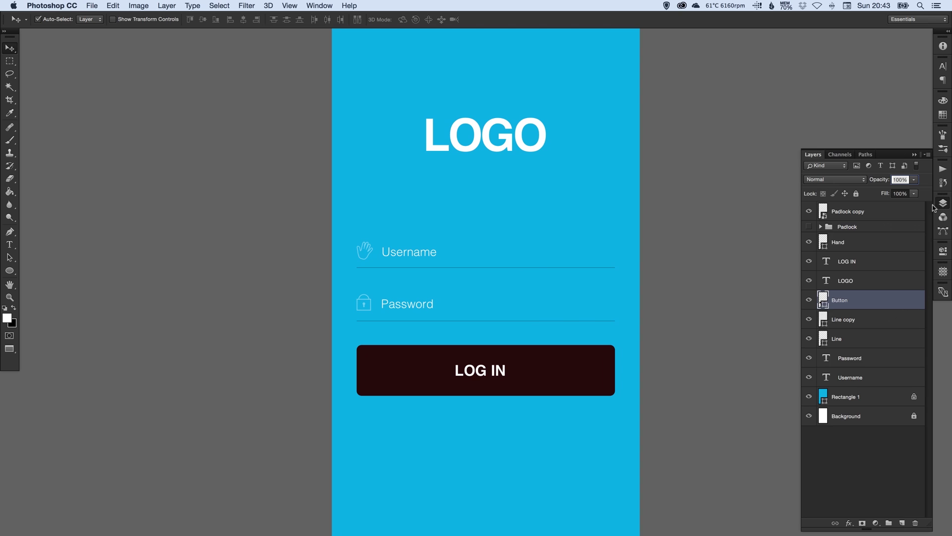
{"action": "double_click", "coordinate": [824, 299]}
{"action": "scroll", "coordinate": [465, 282], "scroll_direction": "right", "scroll_amount": 3}
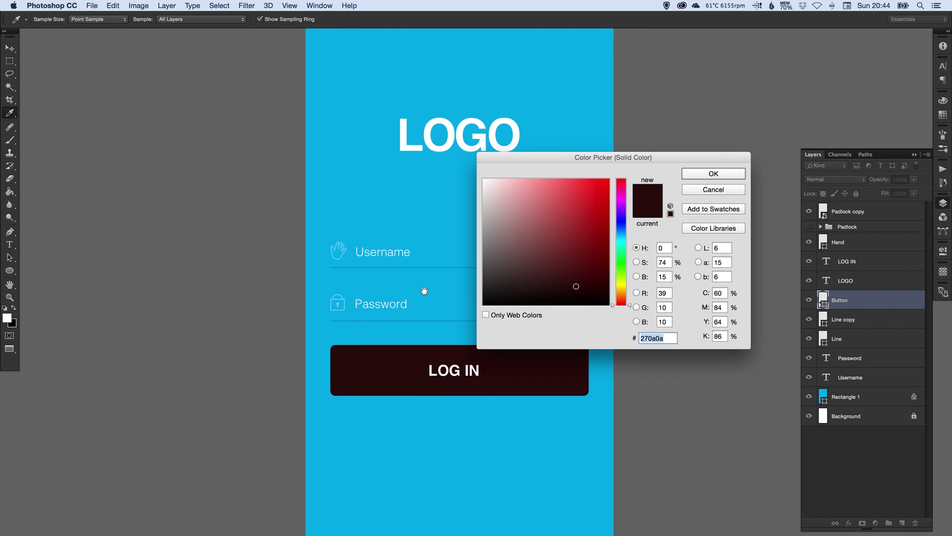
{"action": "left_click", "coordinate": [450, 241]}
{"action": "left_click", "coordinate": [607, 230]}
{"action": "left_click", "coordinate": [623, 229]}
{"action": "left_click", "coordinate": [622, 236]}
Step: Fill the LOG IN button with deep navy 003b57, darkened from the sampled background blue
{"action": "left_click", "coordinate": [462, 235]}
{"action": "left_click_drag", "start_coordinate": [606, 219], "coordinate": [613, 265]}
{"action": "left_click", "coordinate": [626, 235]}
{"action": "left_click", "coordinate": [705, 173]}
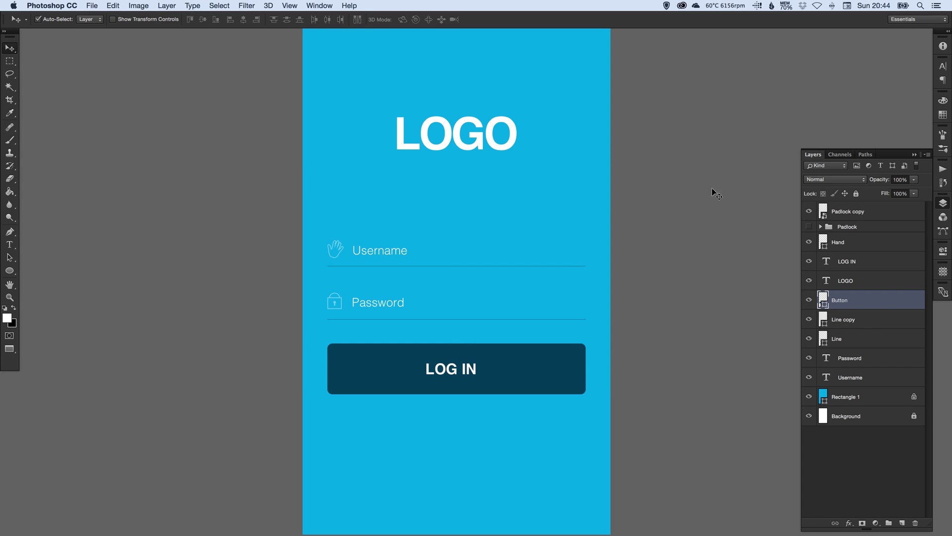
{"action": "left_click", "coordinate": [511, 359], "text": "shift"}
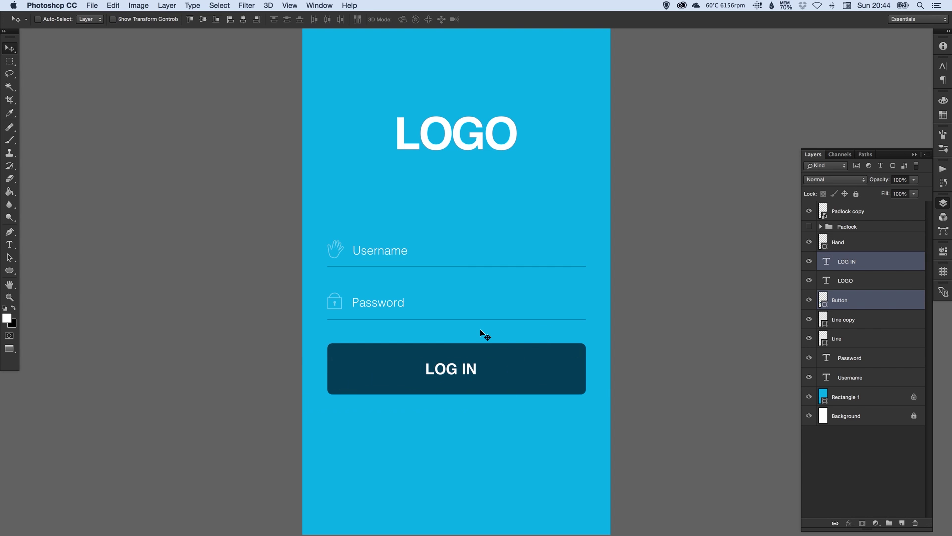
{"action": "key", "text": "super+minus"}
Step: Add a new layer above the background rectangle and set the foreground to pale blue #71d8ff
{"action": "left_click", "coordinate": [645, 230]}
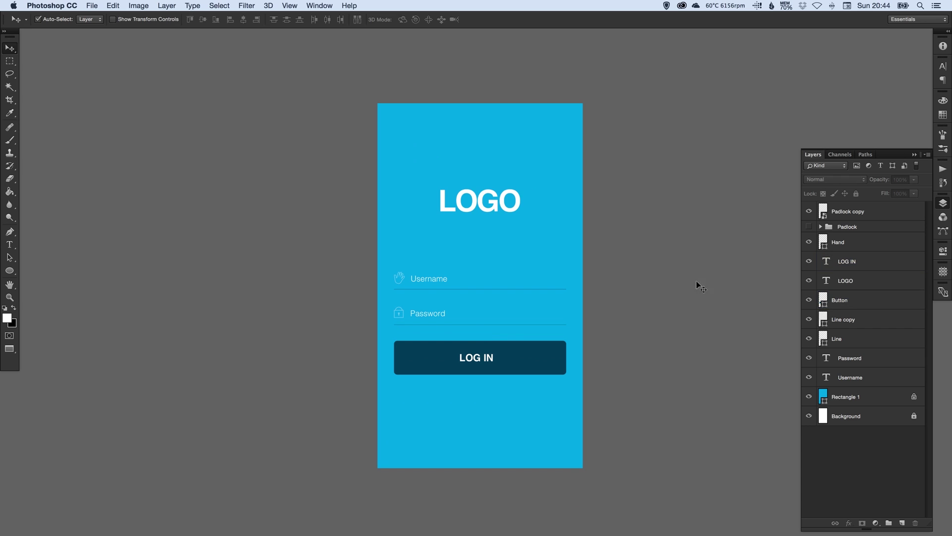
{"action": "left_click", "coordinate": [854, 399]}
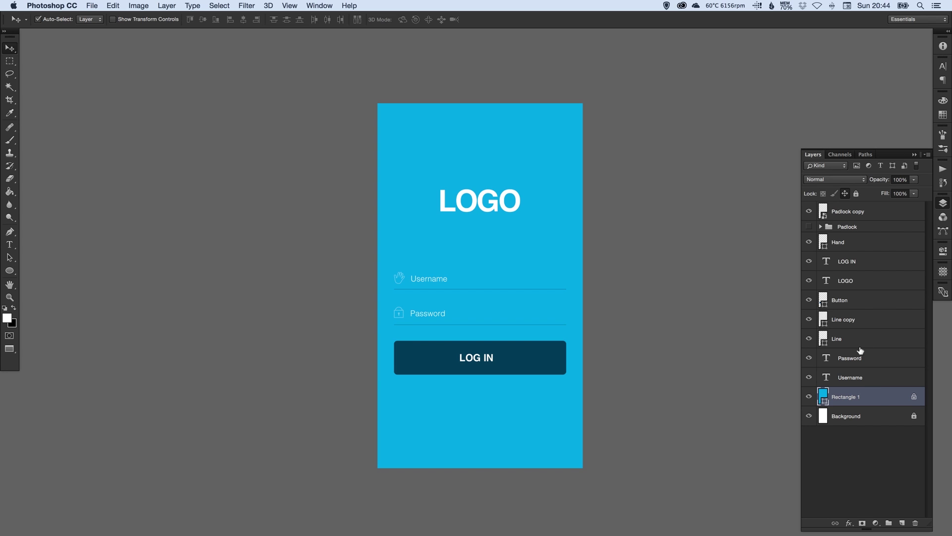
{"action": "left_click", "coordinate": [902, 523]}
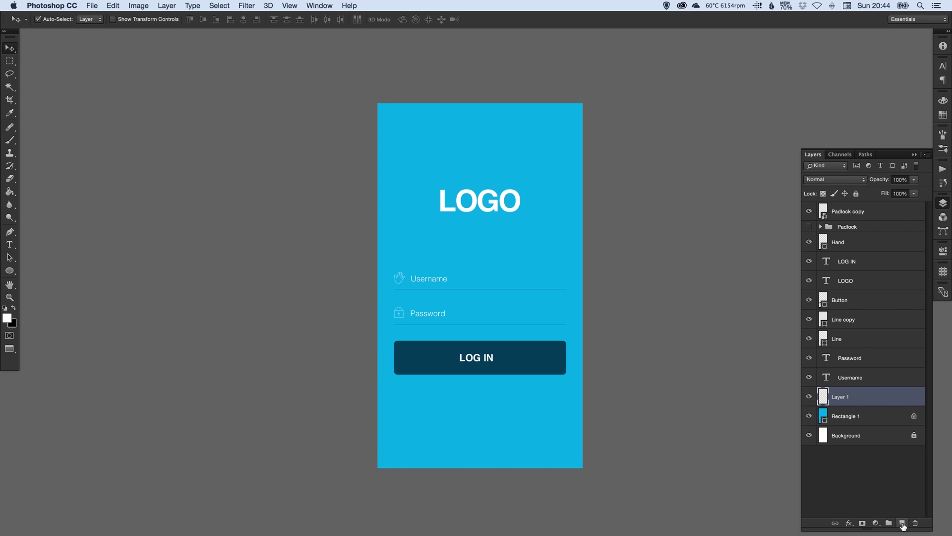
{"action": "left_click", "coordinate": [7, 319]}
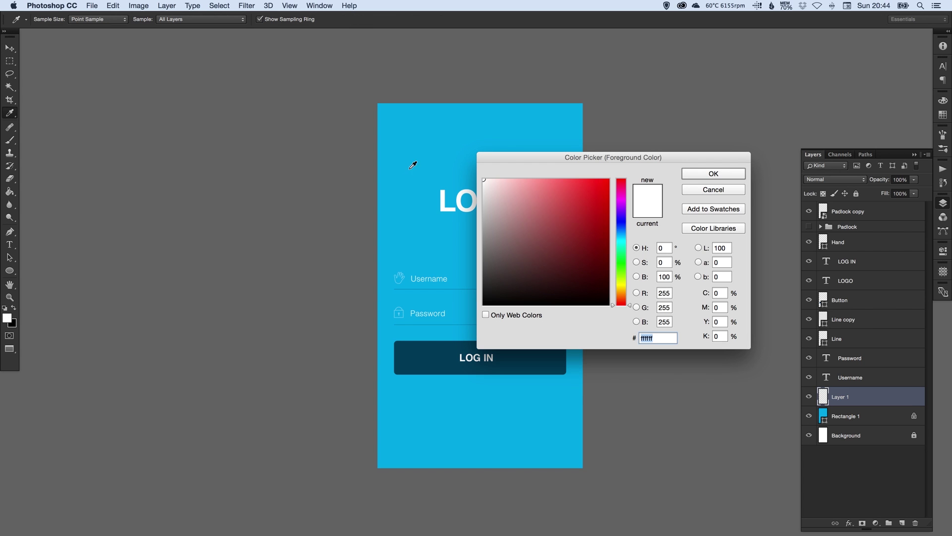
{"action": "left_click", "coordinate": [425, 154]}
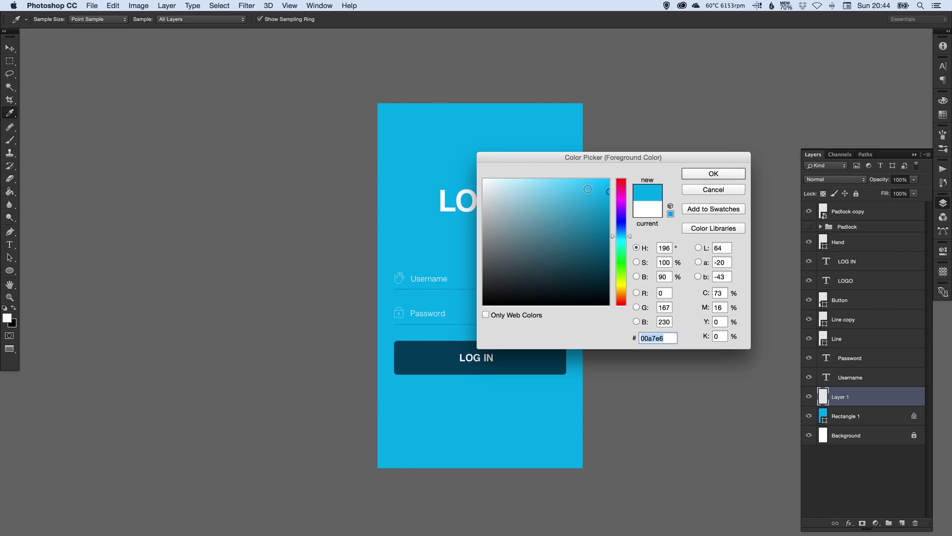
{"action": "left_click_drag", "start_coordinate": [588, 189], "coordinate": [557, 163]}
{"action": "left_click", "coordinate": [714, 173]}
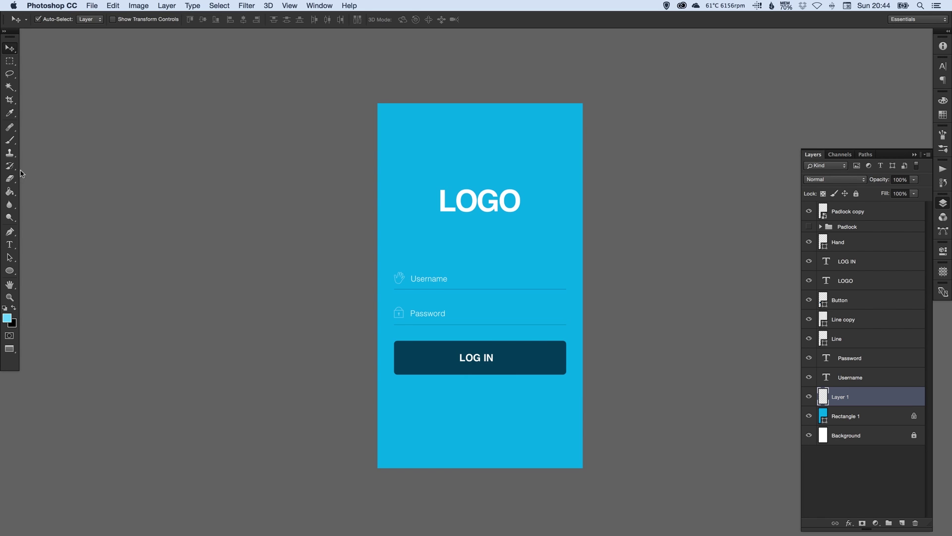
Step: Paint one soft glow at the screen's centre with a 2200 px soft round brush
{"action": "left_click", "coordinate": [10, 140]}
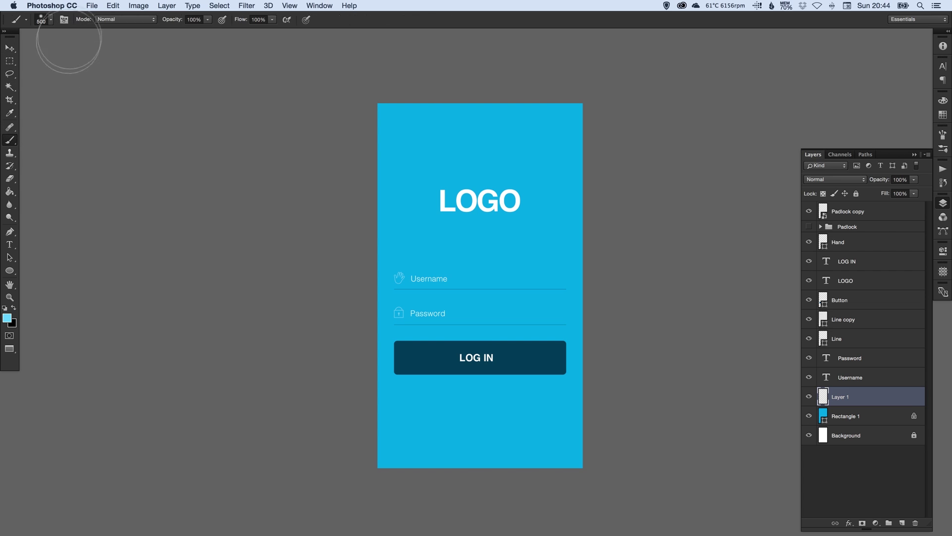
{"action": "left_click", "coordinate": [52, 21]}
{"action": "left_click", "coordinate": [85, 117]}
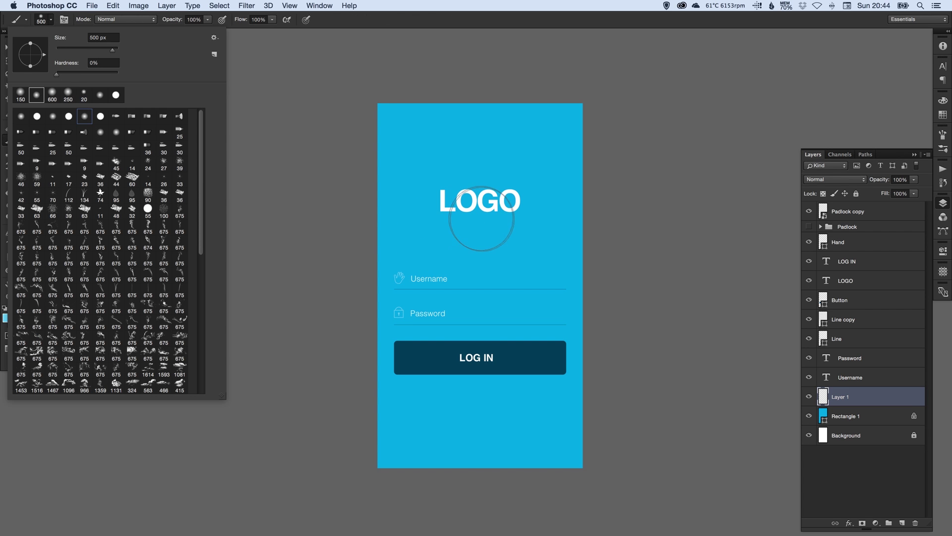
{"action": "left_click", "coordinate": [477, 228]}
{"action": "key", "text": "bracketright"}
{"action": "key", "text": "bracketright"}
{"action": "key", "text": "bracketright"}
{"action": "key", "text": "bracketright"}
{"action": "key", "text": "bracketright"}
{"action": "key", "text": "bracketright"}
{"action": "key", "text": "bracketright"}
{"action": "key", "text": "bracketright"}
{"action": "key", "text": "bracketright"}
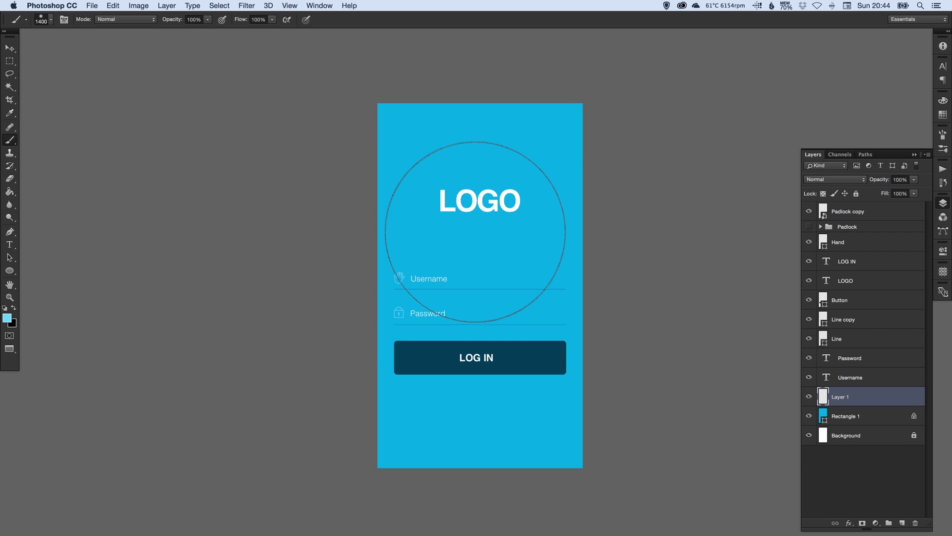
{"action": "key", "text": "bracketleft"}
{"action": "key", "text": "bracketleft"}
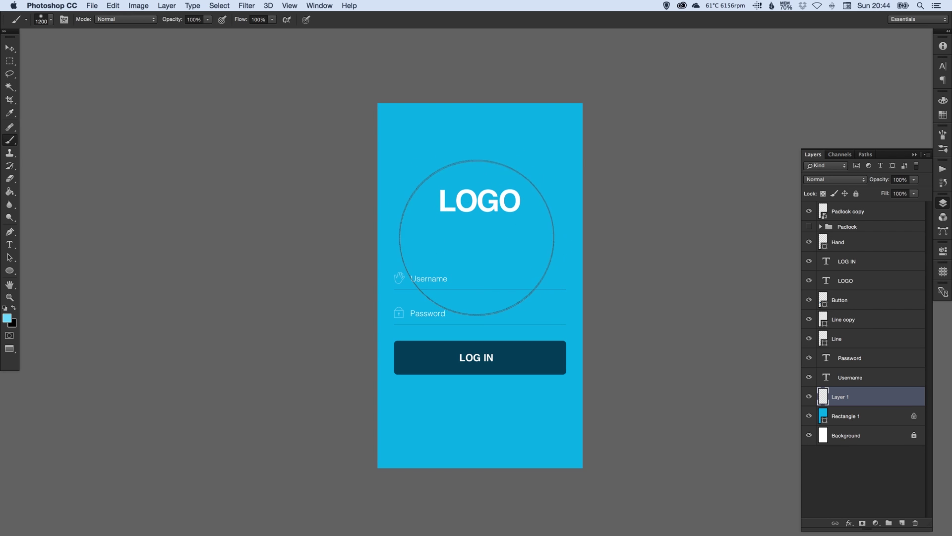
{"action": "key", "text": "bracketleft"}
{"action": "key", "text": "bracketleft"}
{"action": "key", "text": "bracketleft"}
{"action": "key", "text": "bracketleft"}
{"action": "key", "text": "bracketleft"}
{"action": "key", "text": "bracketleft"}
{"action": "key", "text": "bracketleft"}
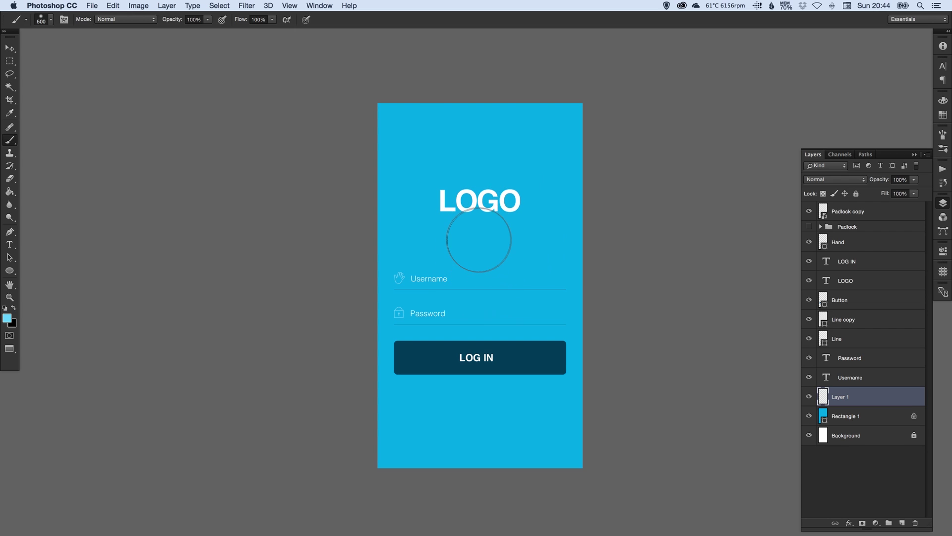
{"action": "key", "text": "bracketright"}
{"action": "key", "text": "bracketright"}
{"action": "key", "text": "bracketright"}
{"action": "key", "text": "bracketright"}
{"action": "key", "text": "bracketright"}
{"action": "key", "text": "bracketright"}
{"action": "key", "text": "bracketright"}
{"action": "key", "text": "bracketright"}
{"action": "key", "text": "bracketright"}
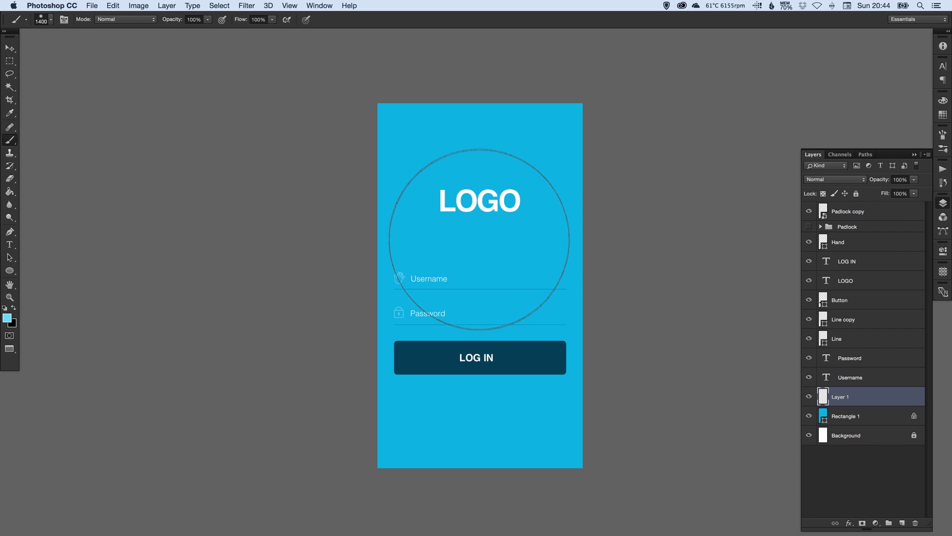
{"action": "key", "text": "bracketright"}
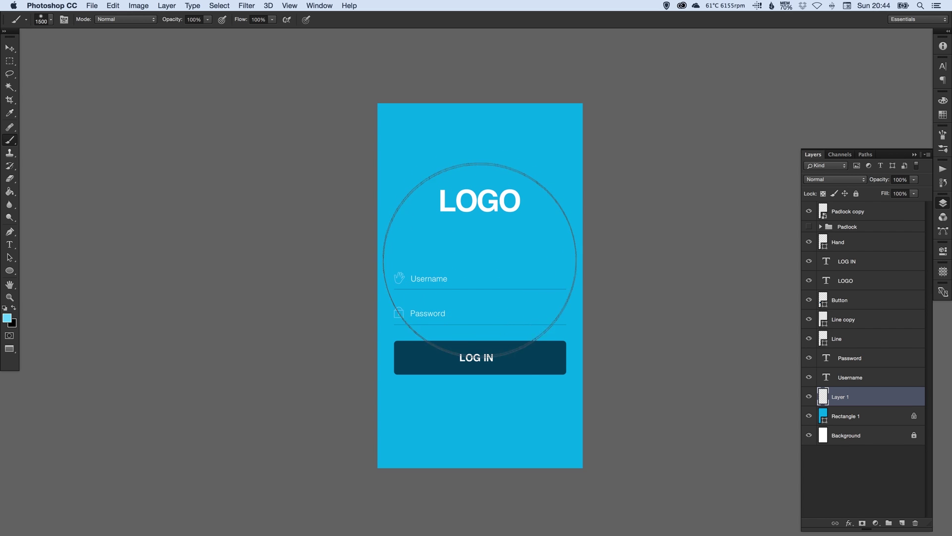
{"action": "key", "text": "bracketright"}
{"action": "key", "text": "bracketright"}
{"action": "key", "text": "bracketright"}
{"action": "key", "text": "bracketright"}
{"action": "key", "text": "bracketright"}
{"action": "key", "text": "bracketright"}
{"action": "key", "text": "bracketright"}
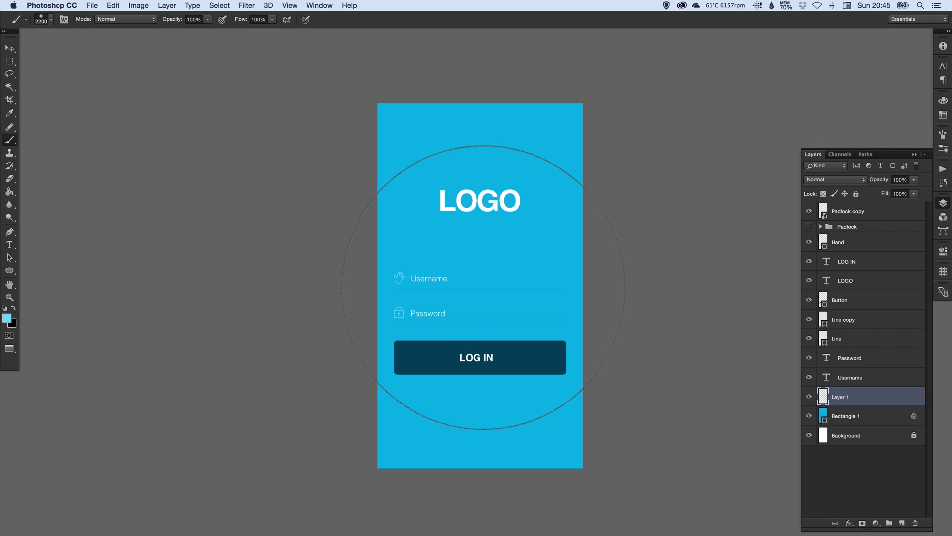
{"action": "left_click", "coordinate": [484, 287]}
{"action": "key", "text": "v"}
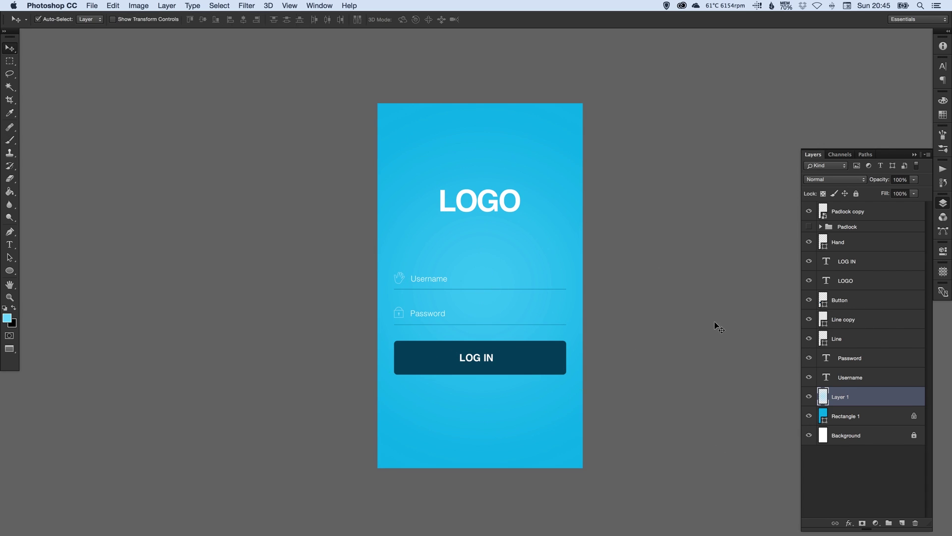
Step: Compare the screen with and without the Layer 1 glow, then collapse the Layers panel
{"action": "left_click", "coordinate": [809, 398]}
{"action": "left_click", "coordinate": [809, 397]}
{"action": "left_click", "coordinate": [809, 398]}
{"action": "left_click", "coordinate": [809, 398]}
{"action": "left_click", "coordinate": [943, 203]}
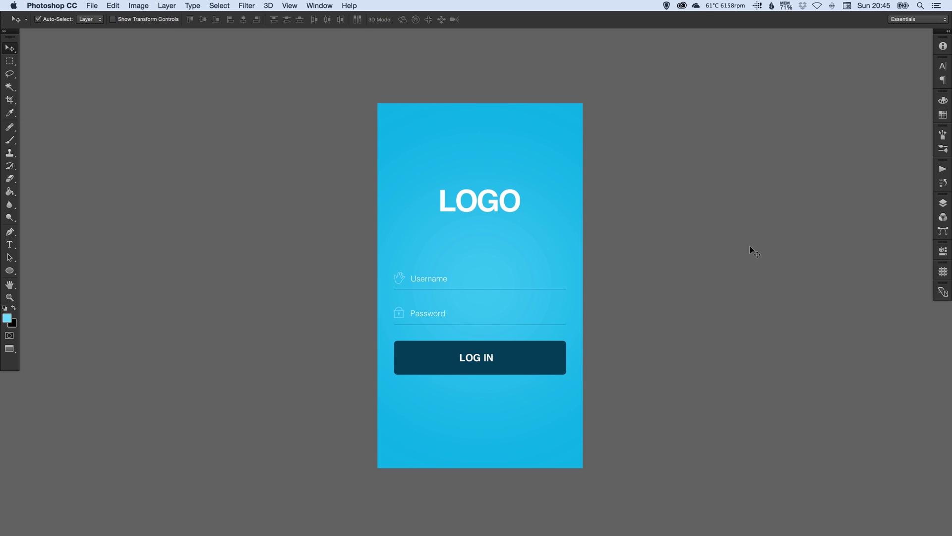